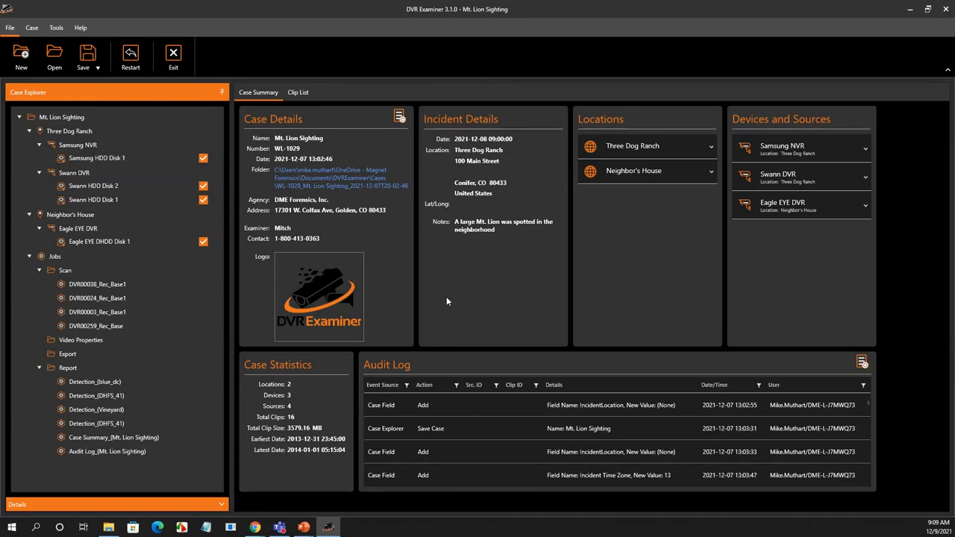
Step: Restart to the welcome screen and load the recent disk image 3.0AlphaTest-DHFS_41-Recording1
click(222, 504)
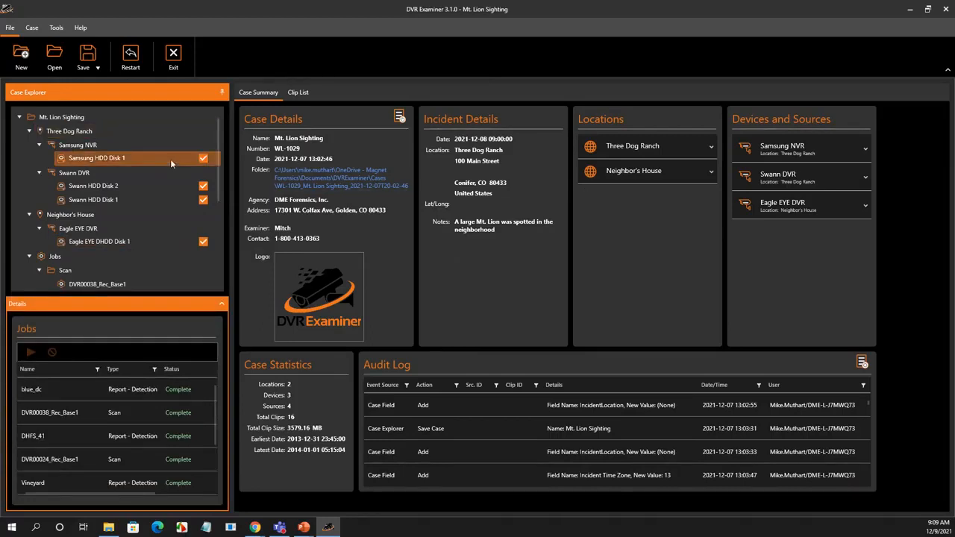
click(132, 54)
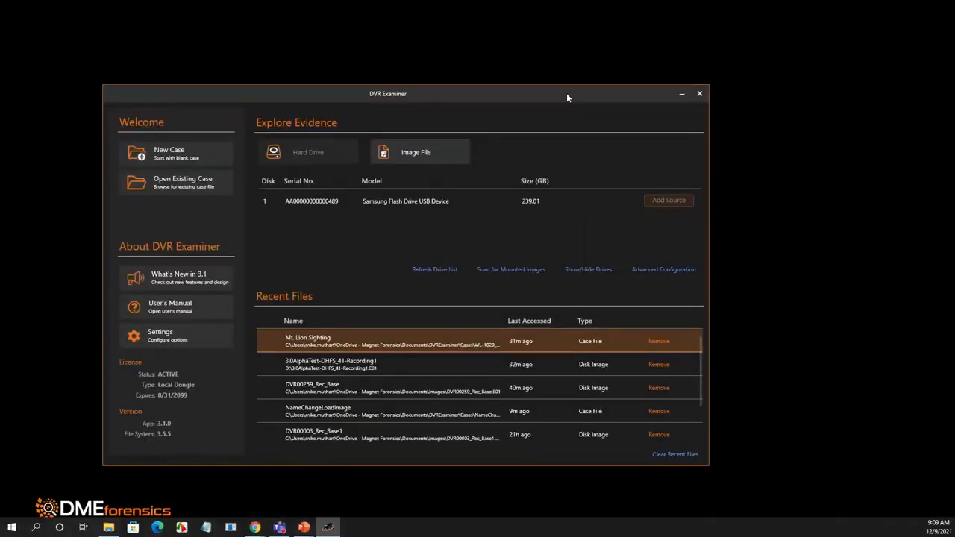
click(380, 363)
double_click(380, 363)
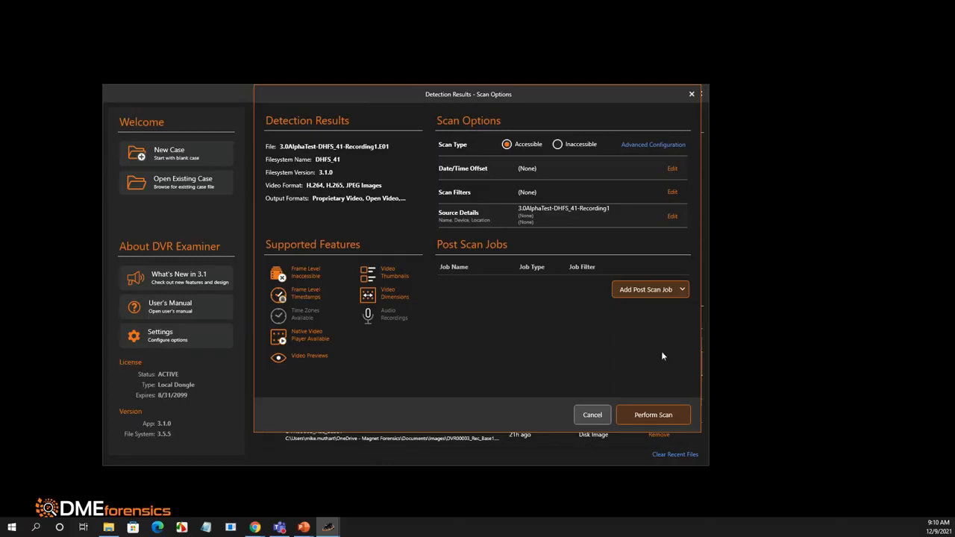
Step: Run an accessible scan of the loaded image without post scan jobs, and select its source to show the source details
click(664, 290)
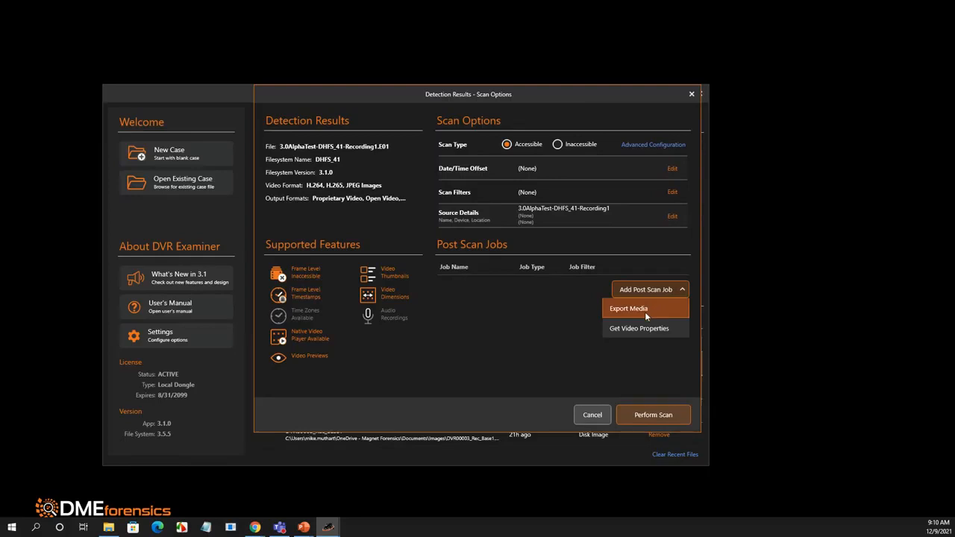
click(532, 329)
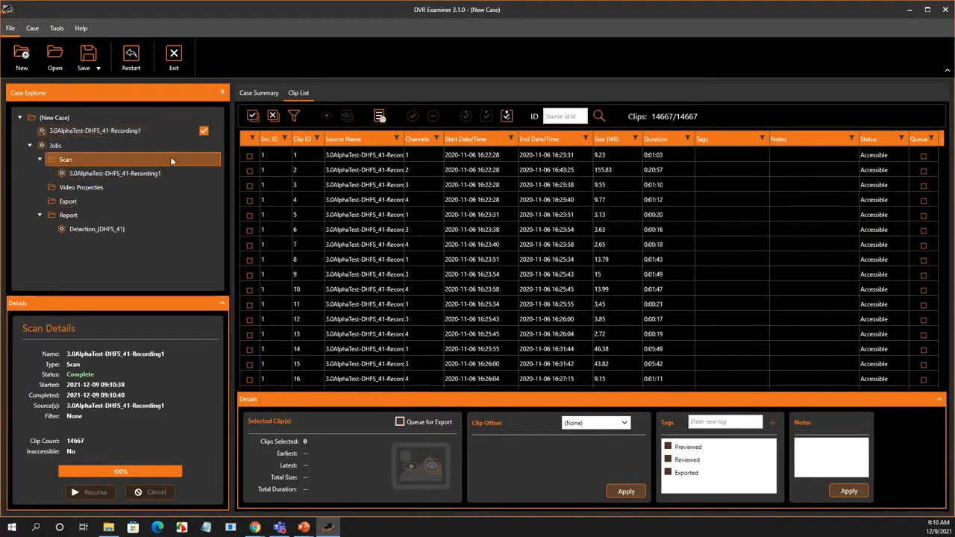
click(117, 132)
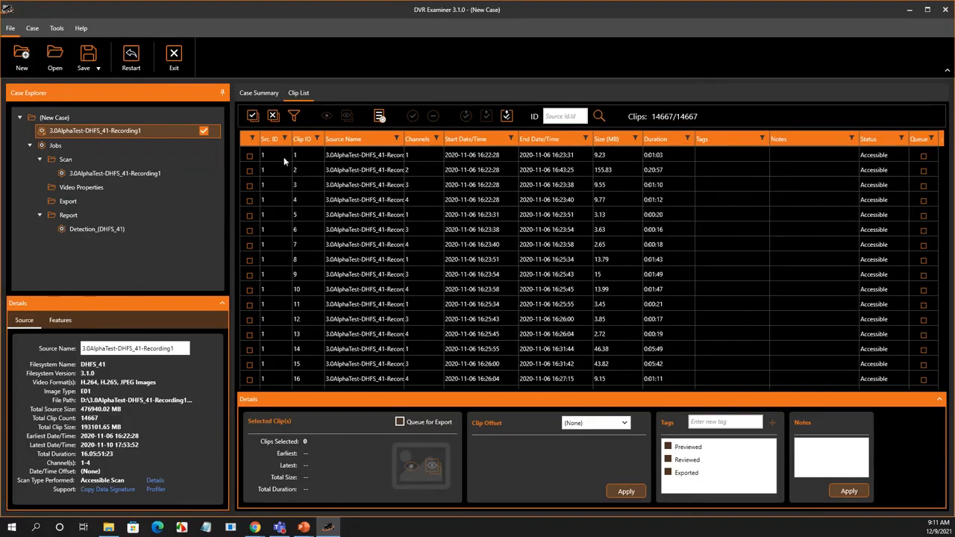
Step: Enable the date/time filter for the clip list, with start date 11/9/2021 and end date 12/9/2021
click(293, 115)
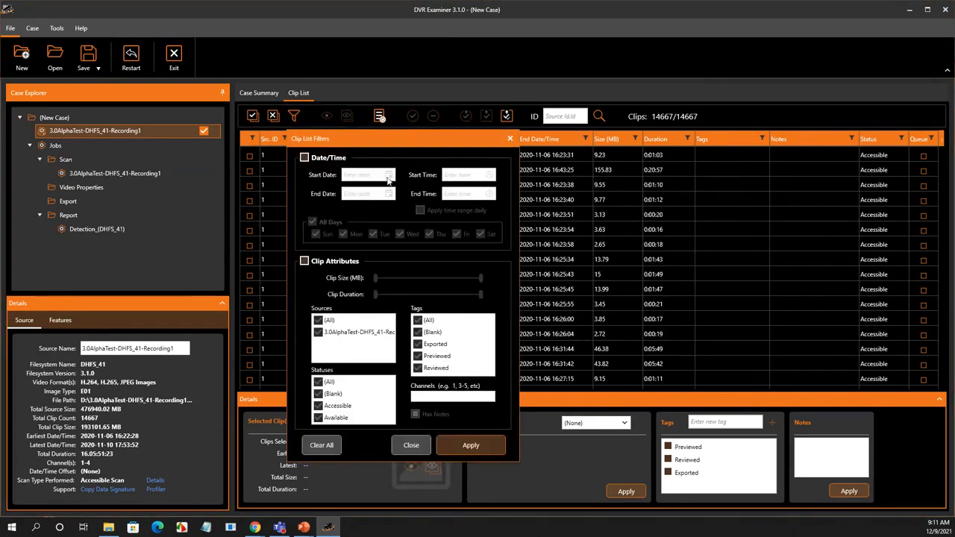
click(304, 158)
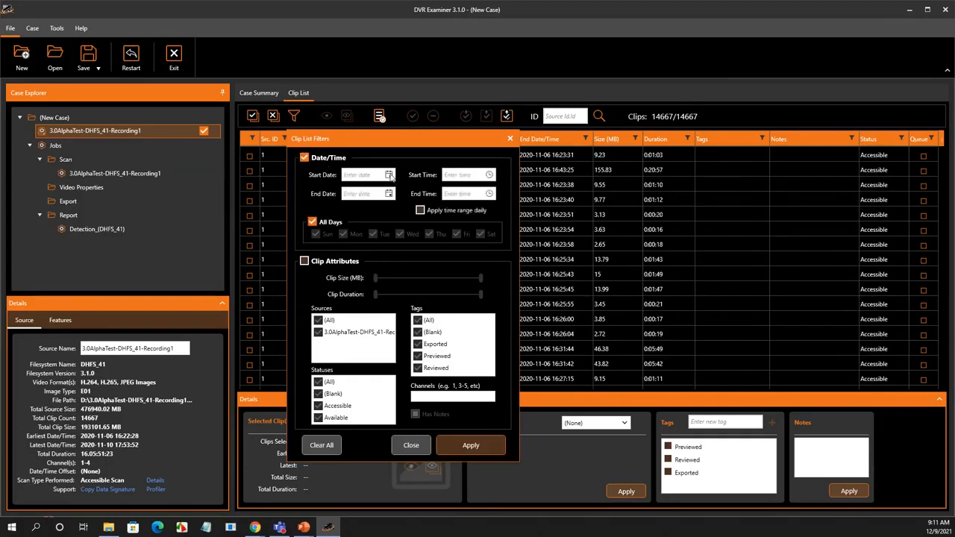
click(389, 174)
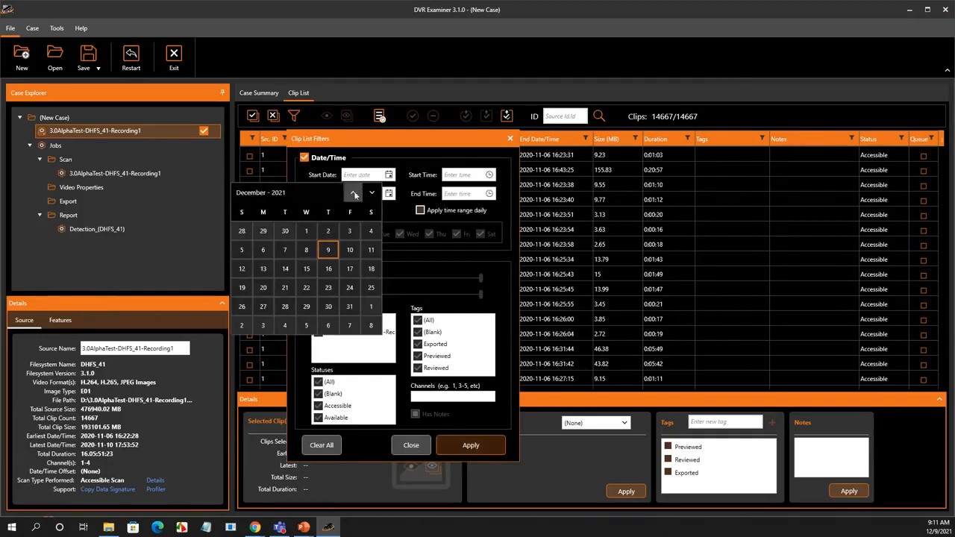
click(285, 250)
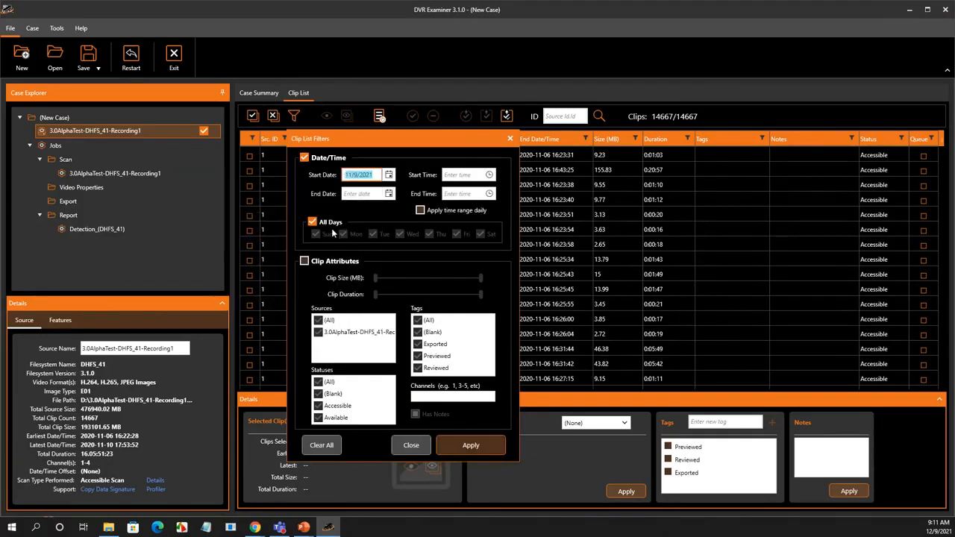
click(388, 194)
click(388, 194)
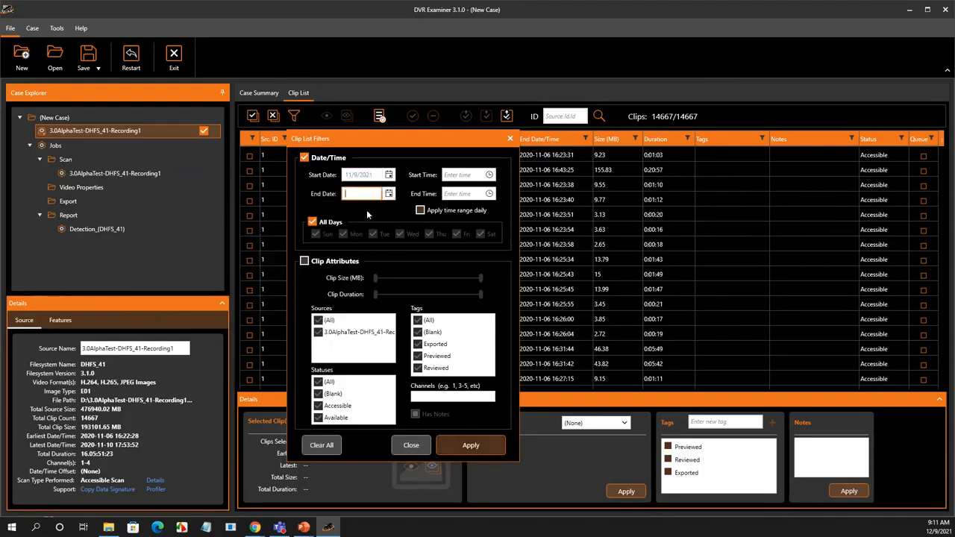
click(388, 194)
click(328, 253)
Step: Set the filter's start time to 12:00:00 AM and its end time to 11:59:59 PM
click(476, 176)
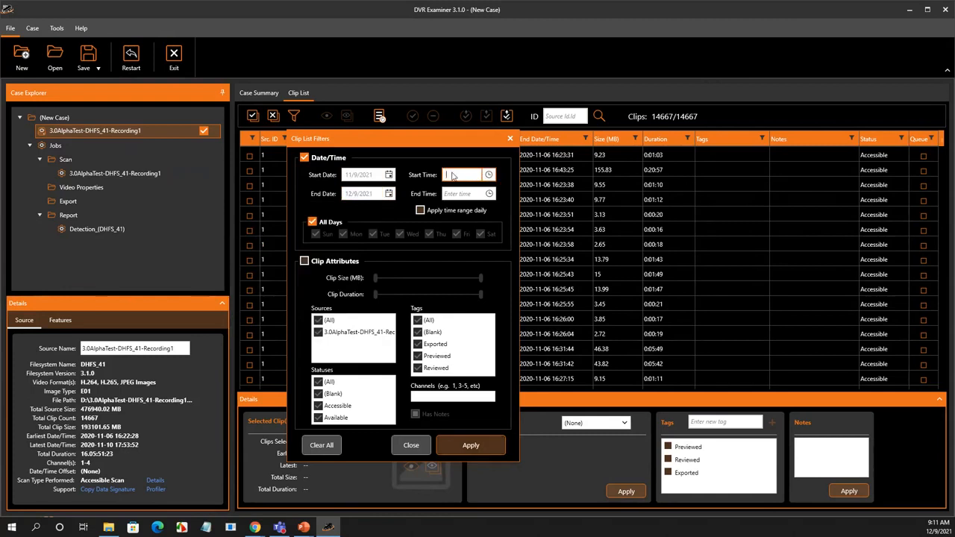
click(489, 174)
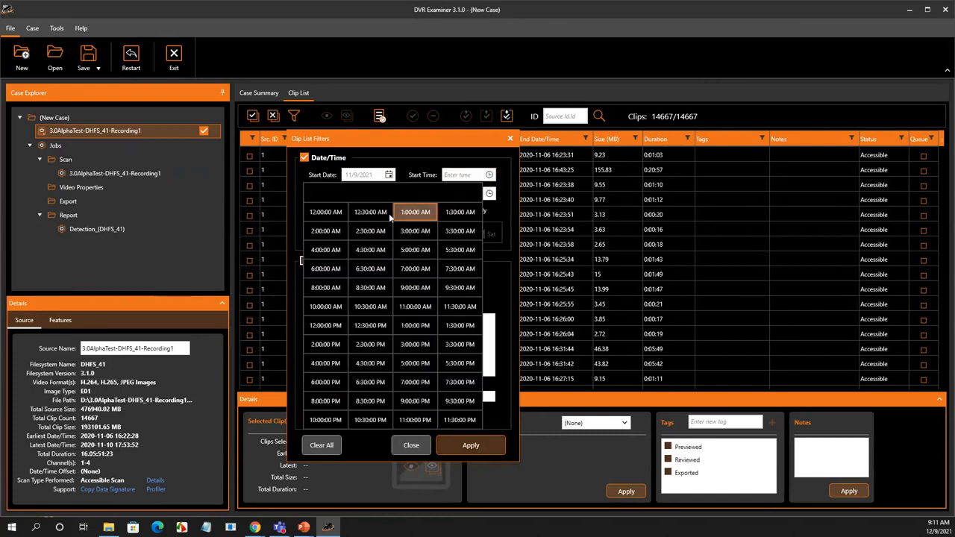
click(325, 212)
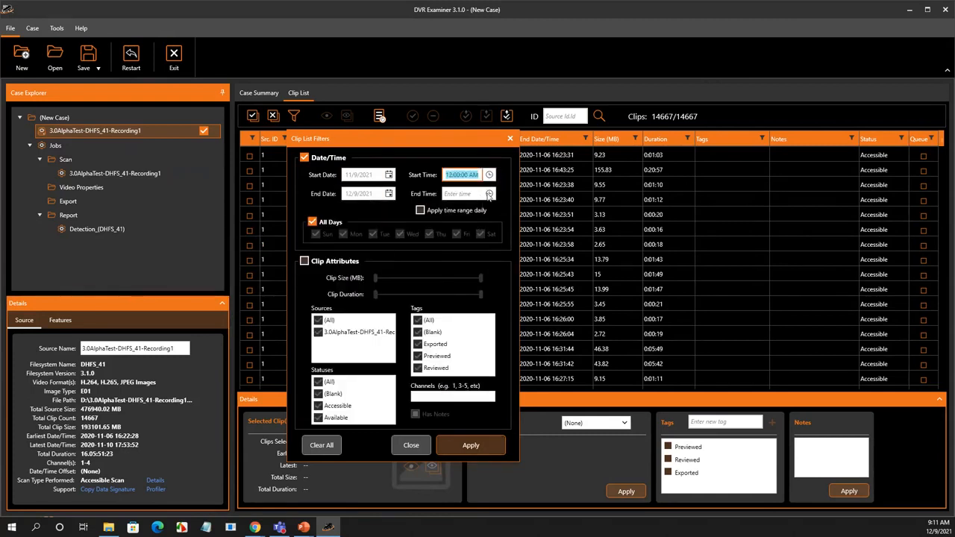
click(489, 194)
click(490, 194)
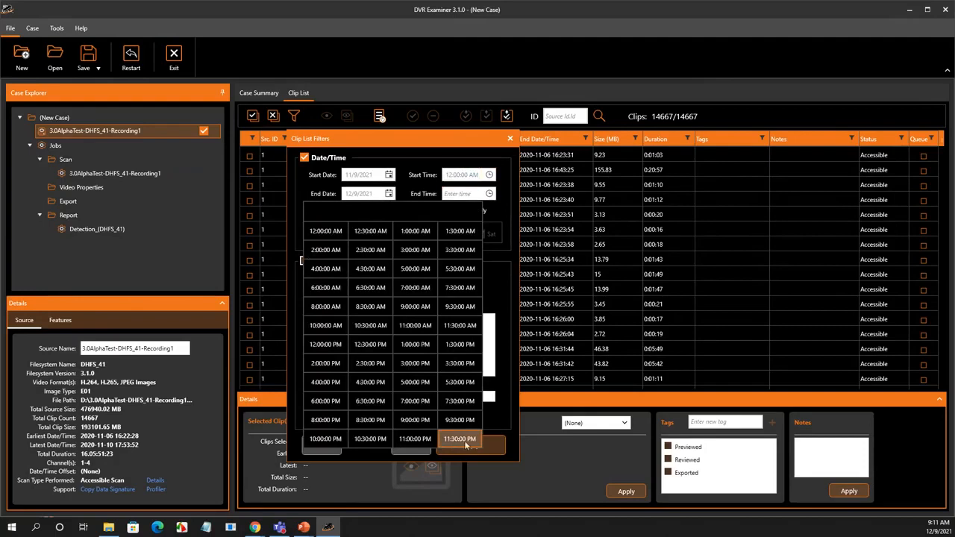
click(464, 440)
click(458, 197)
key(BackSpace)
key(BackSpace)
key(BackSpace)
text(59:00 PM)
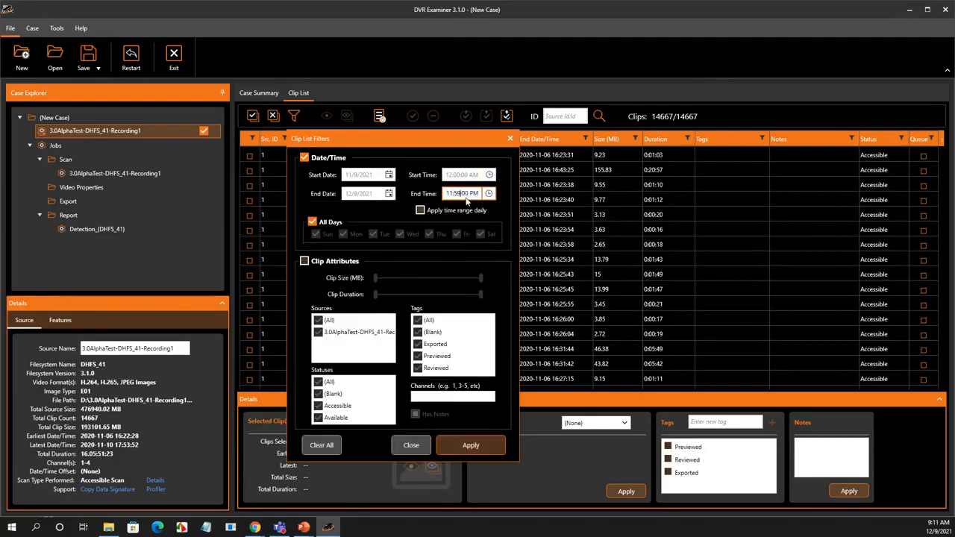
key(BackSpace)
key(BackSpace)
key(Delete)
text(:59)
Step: Change the filter's end date to 11/9/2021 and apply the filter to the clip list
click(389, 194)
click(349, 213)
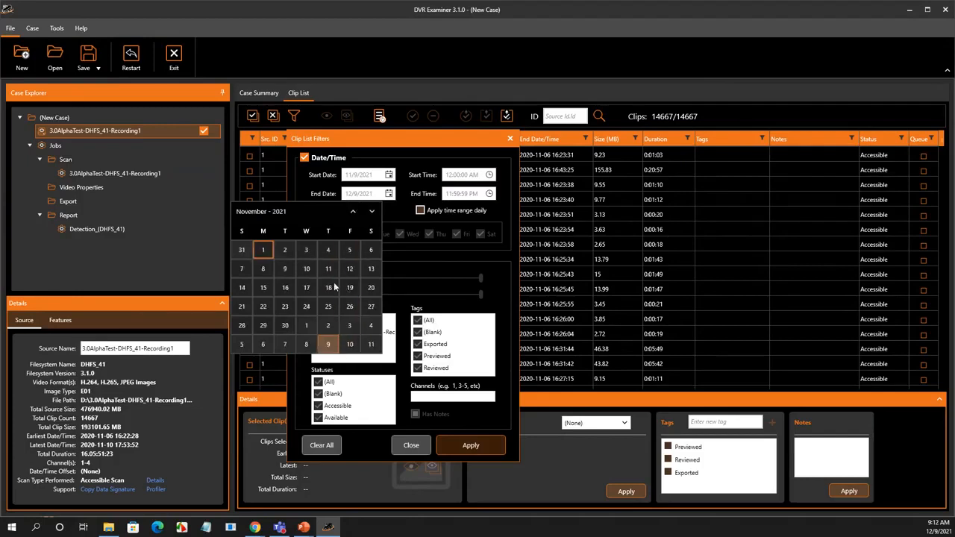
click(285, 270)
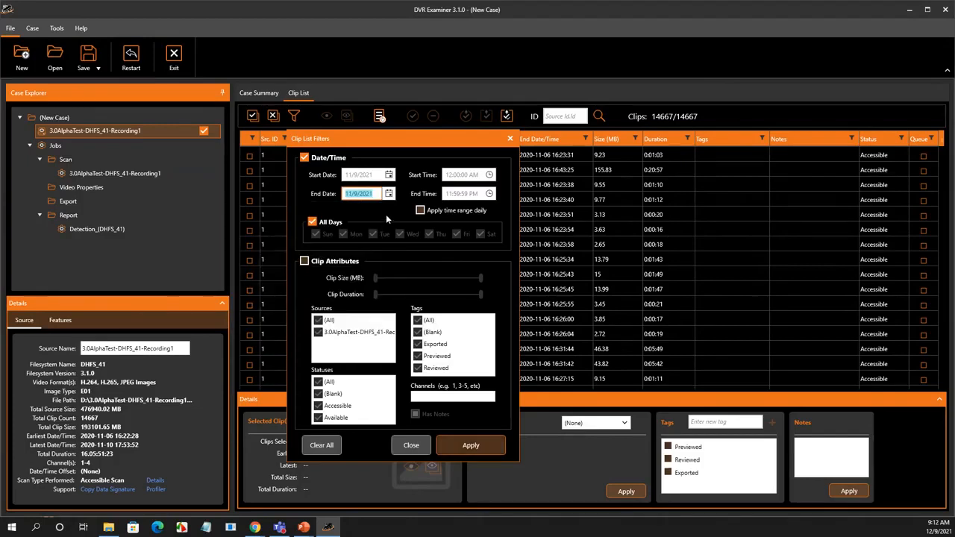
click(478, 445)
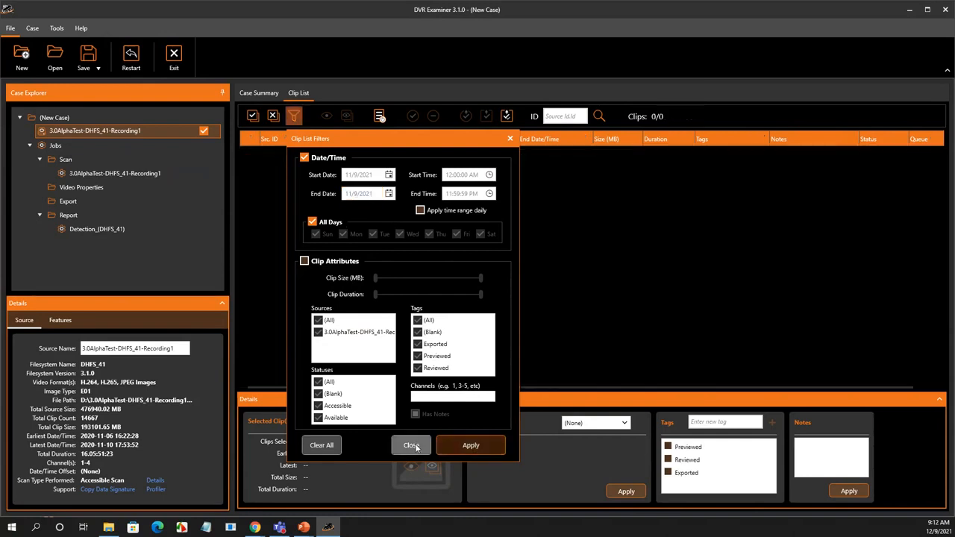
Step: Clear all clip list filters
drag(415, 138, 434, 104)
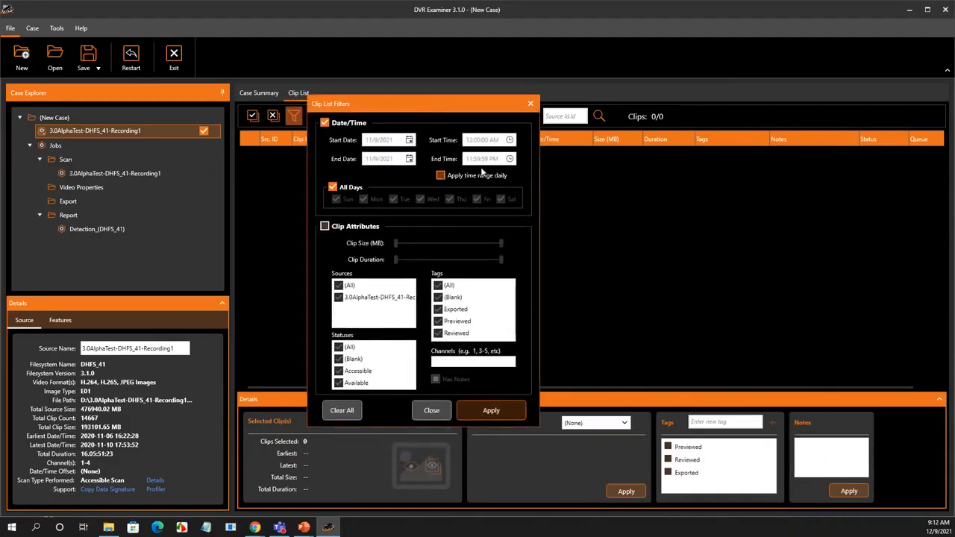
drag(460, 108, 504, 128)
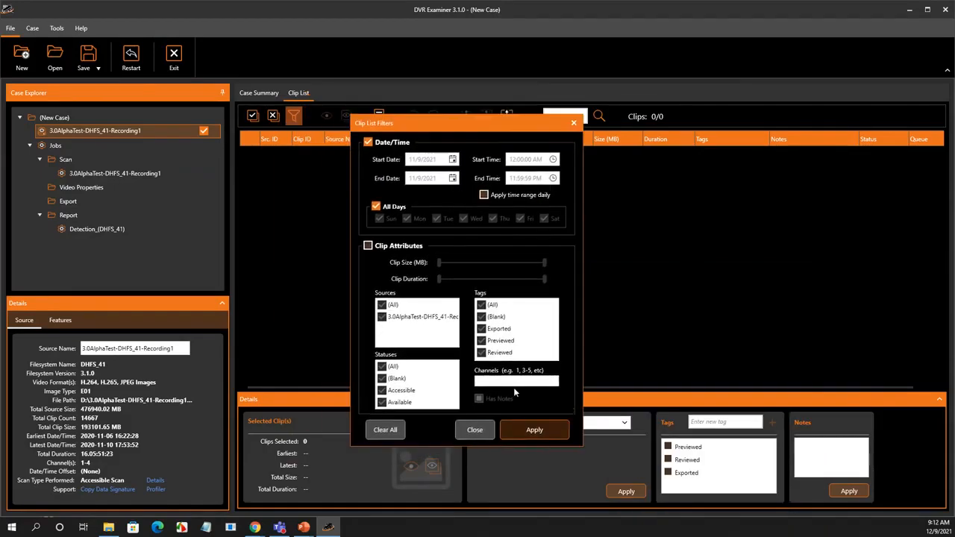
click(383, 429)
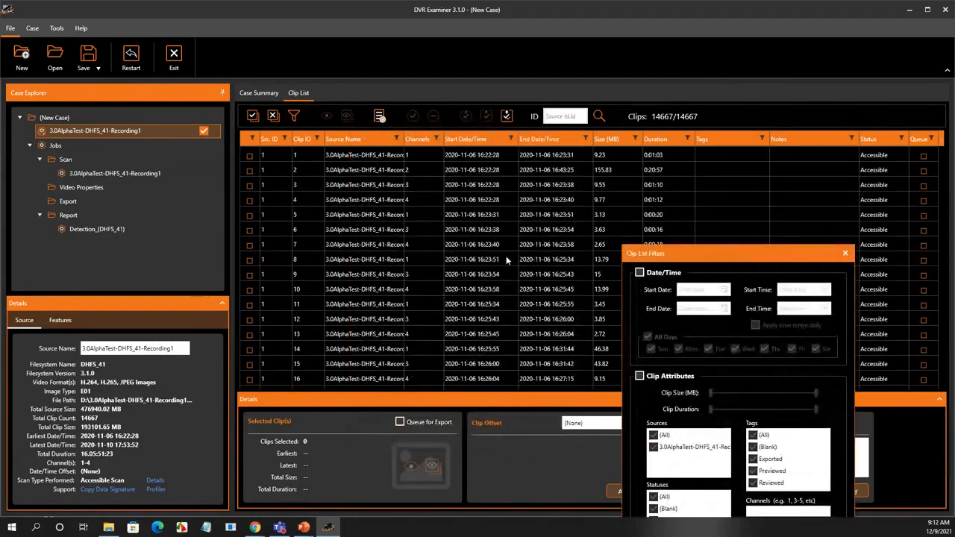
Step: Check the recording dates in the clip list, enable the date/time filter and set its start date to 11/9/2020
scroll(509, 260, down, 20)
drag(939, 149, 954, 333)
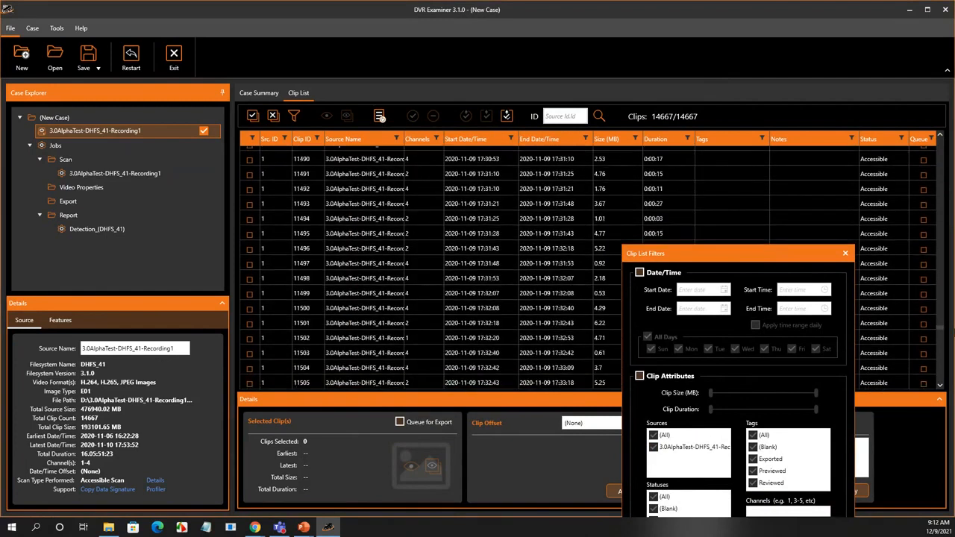
drag(737, 261, 732, 174)
click(632, 180)
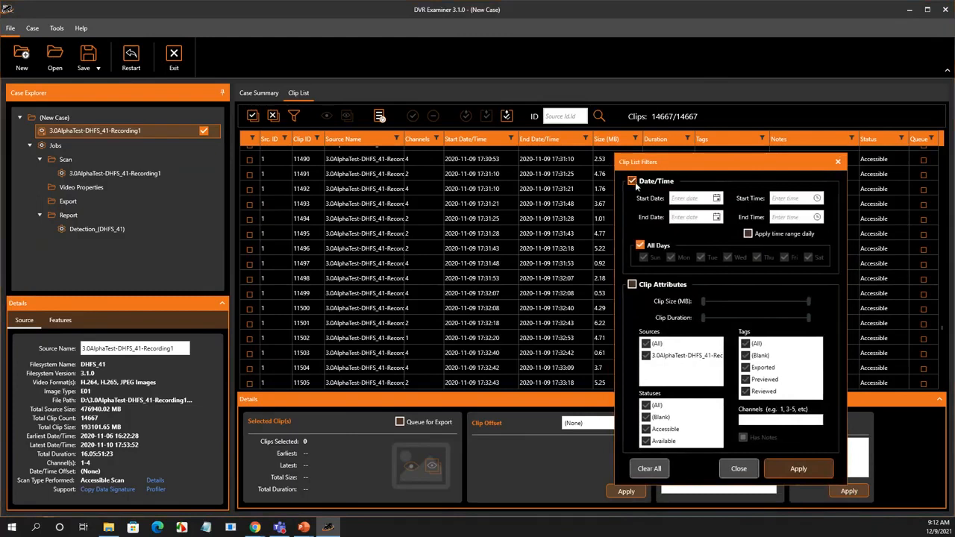
click(716, 198)
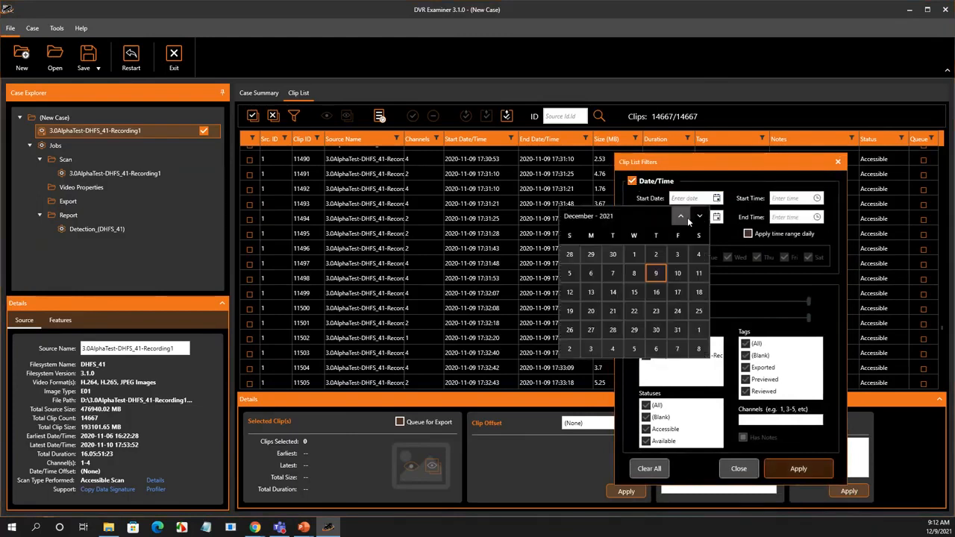
click(679, 216)
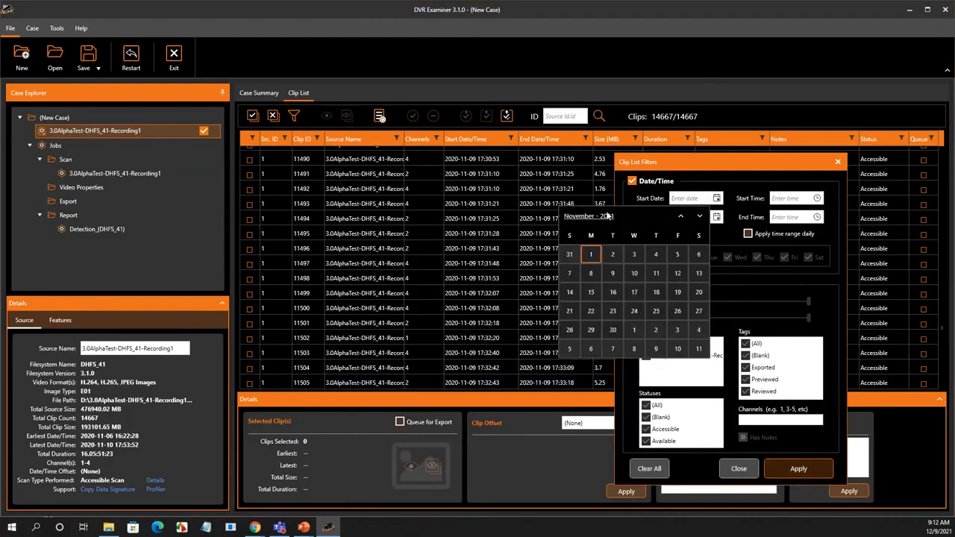
click(589, 215)
click(568, 216)
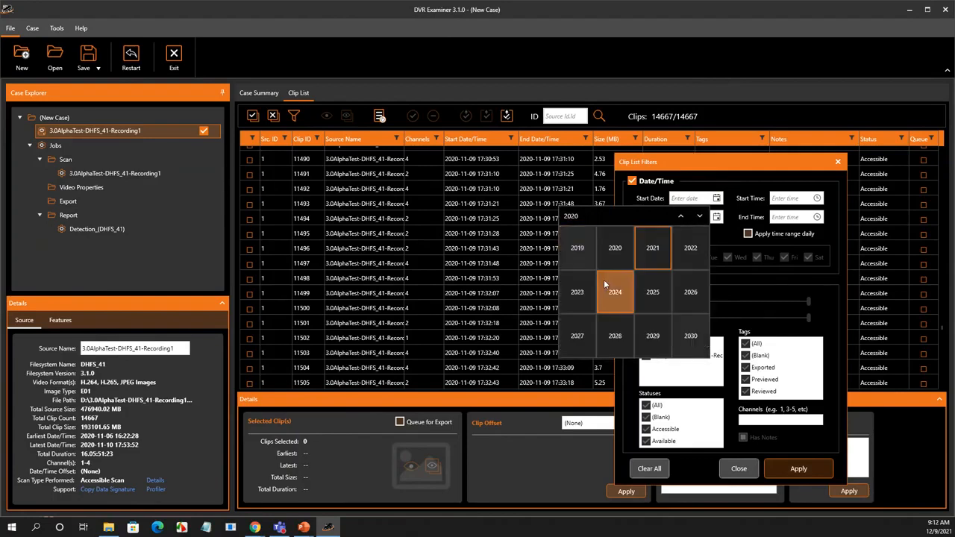
click(623, 250)
click(652, 335)
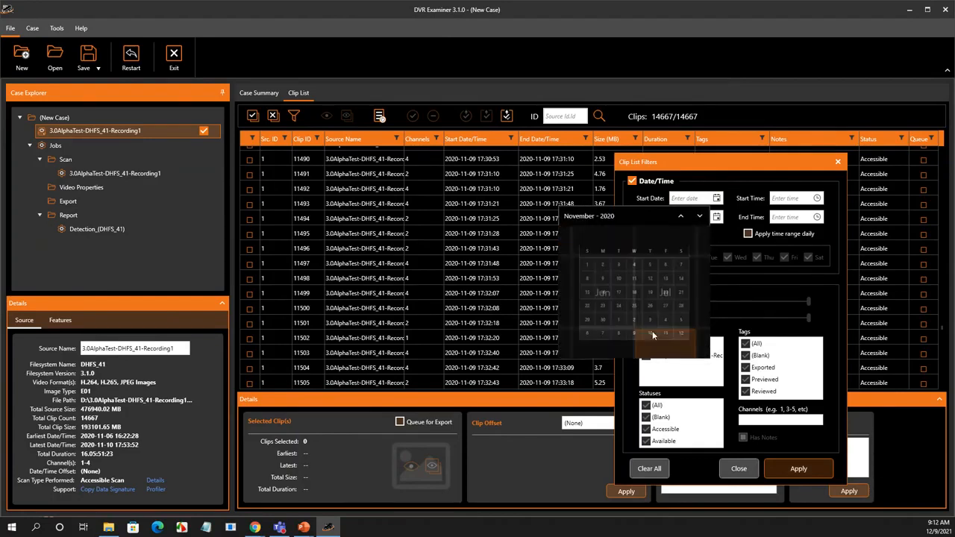
click(608, 291)
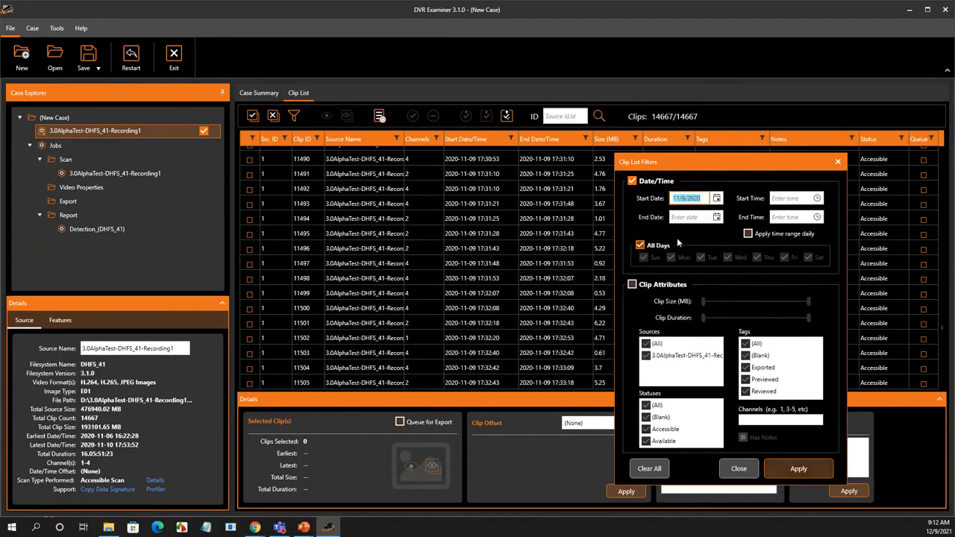
Step: Set the clip list filter's end date to 11/9/2020
click(716, 217)
click(596, 237)
click(574, 234)
click(618, 274)
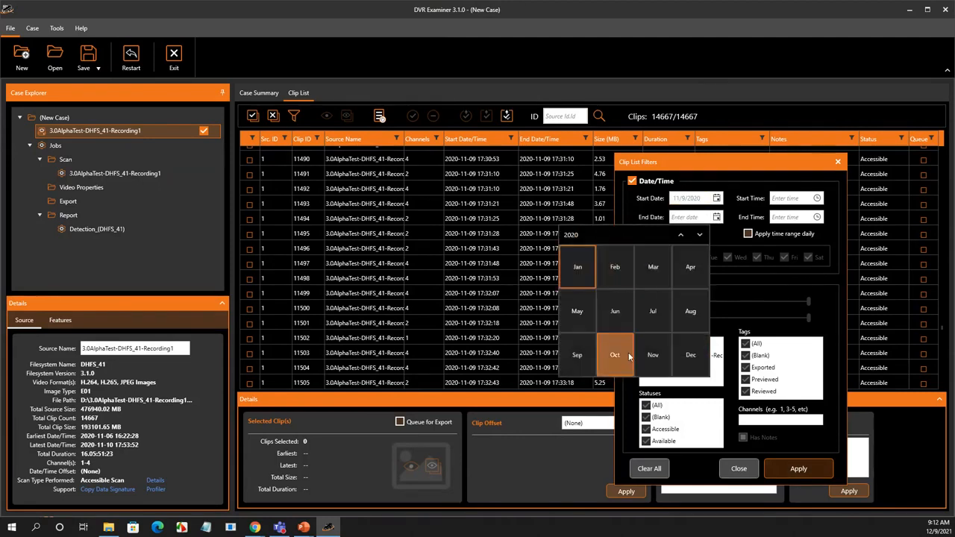
click(652, 355)
click(610, 290)
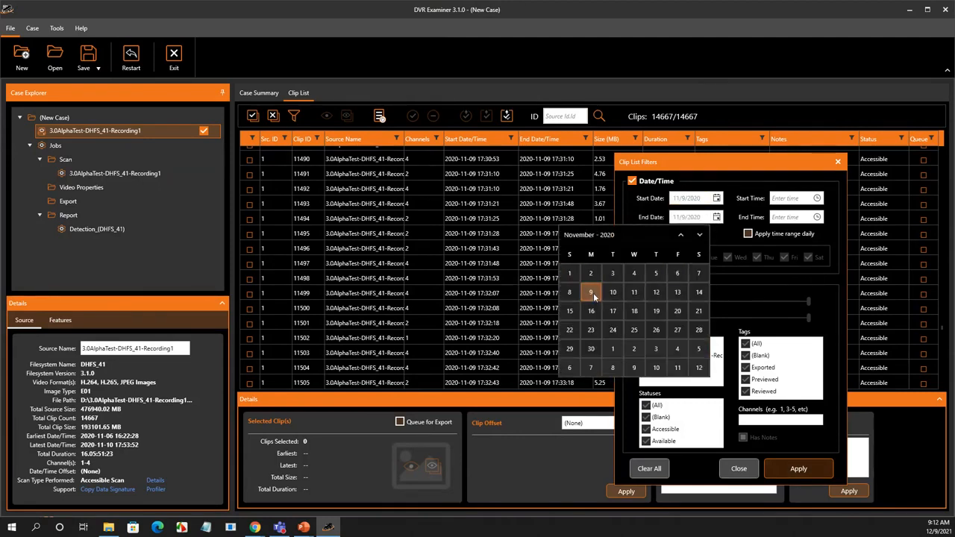
Step: Set the filter's time range from 12:00:00 AM to 11:30:00 PM, apply it and close the filter window
click(817, 217)
click(657, 239)
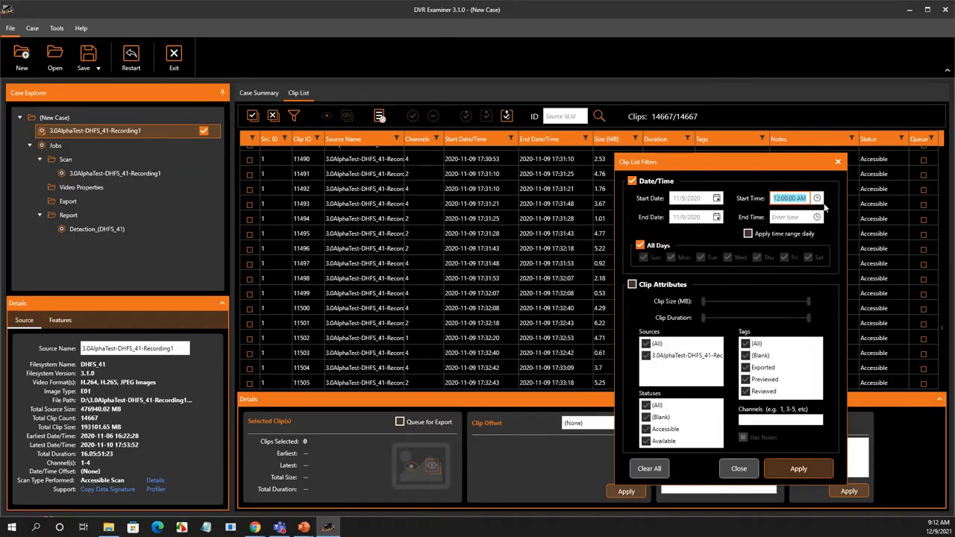
click(817, 216)
click(797, 463)
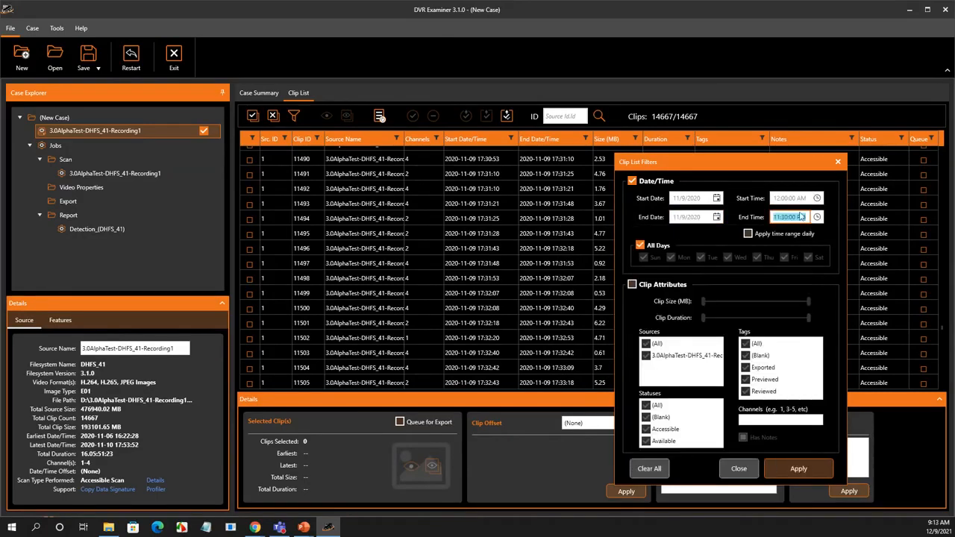
click(811, 472)
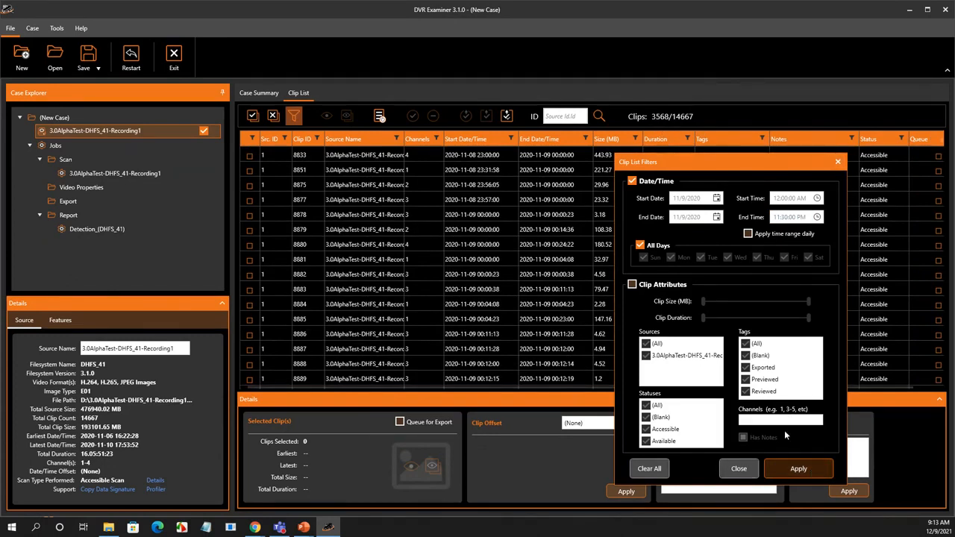
click(739, 468)
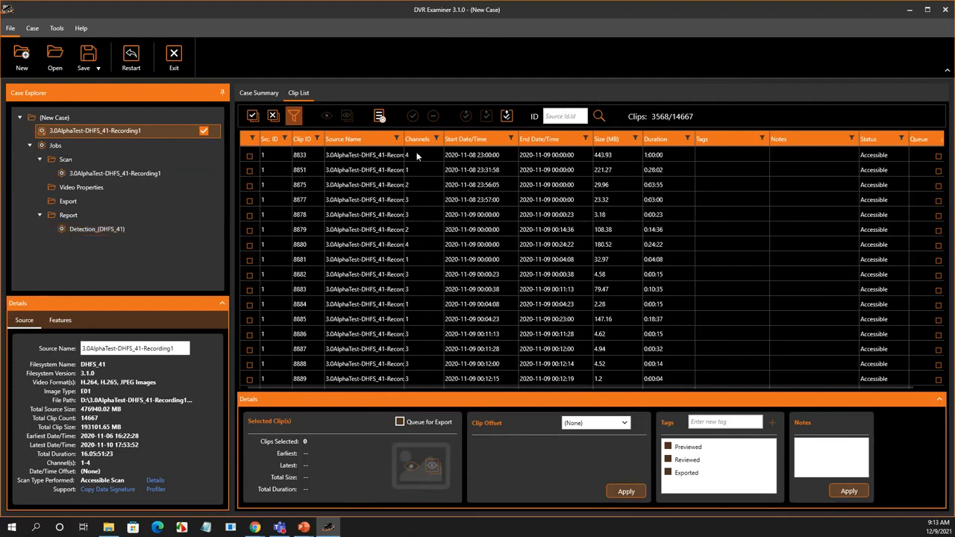
Step: Select all filtered clips in the clip list and open an export of the selected clips
click(252, 115)
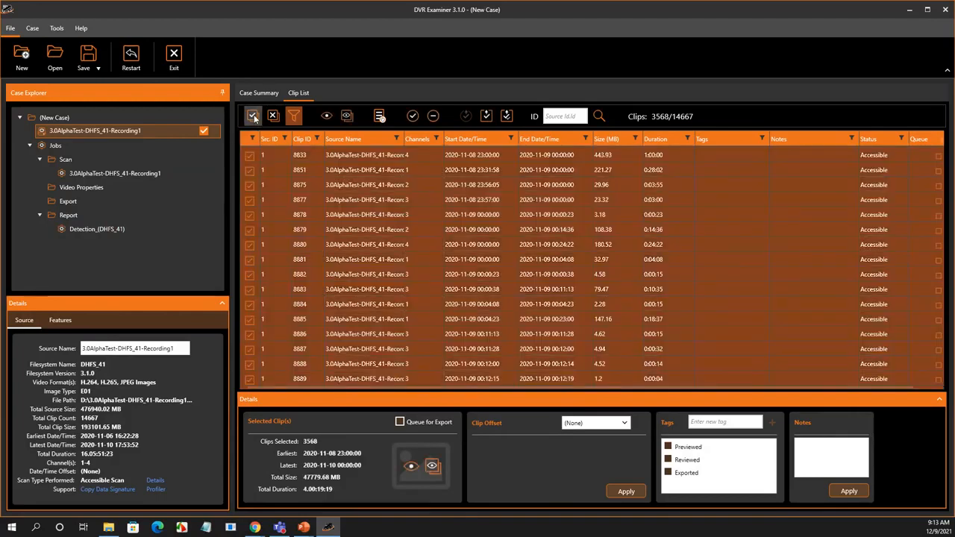
right_click(280, 155)
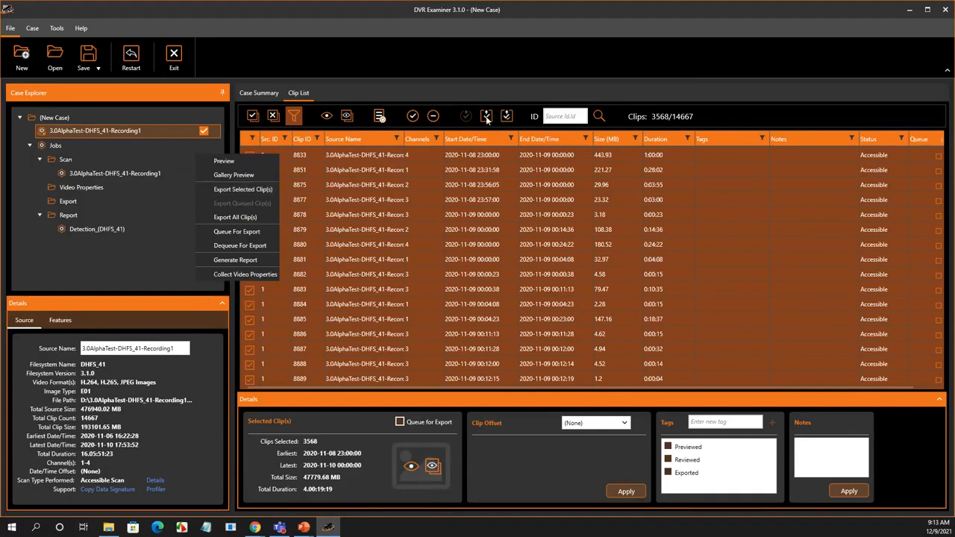
click(251, 190)
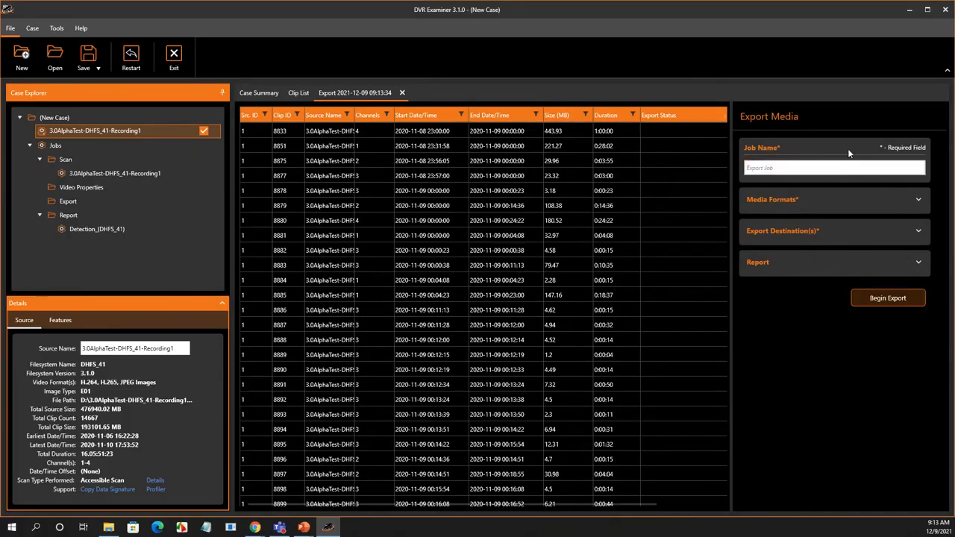
Step: Review the export job's media formats, destination, folder organization and report options
click(917, 201)
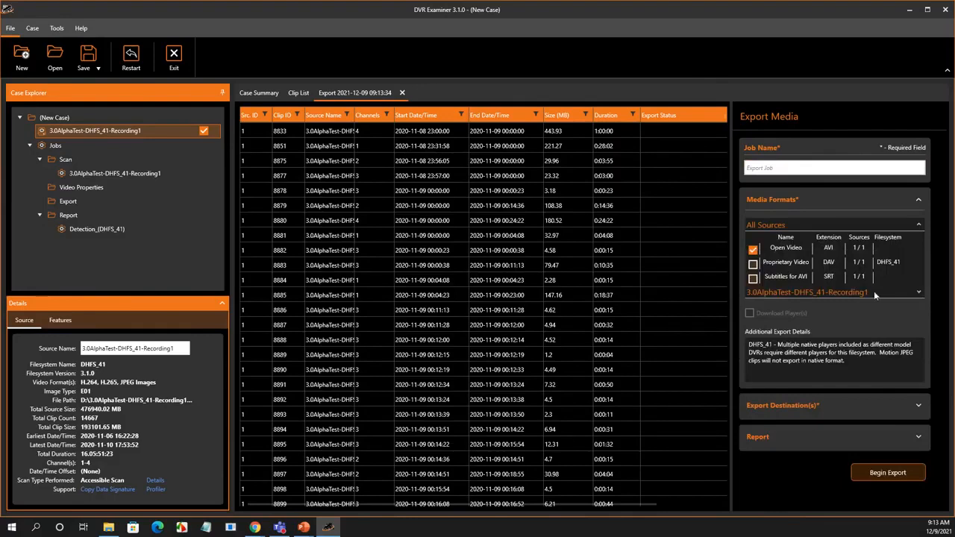
click(752, 261)
click(869, 405)
scroll(869, 355, down, 2)
scroll(870, 350, down, 4)
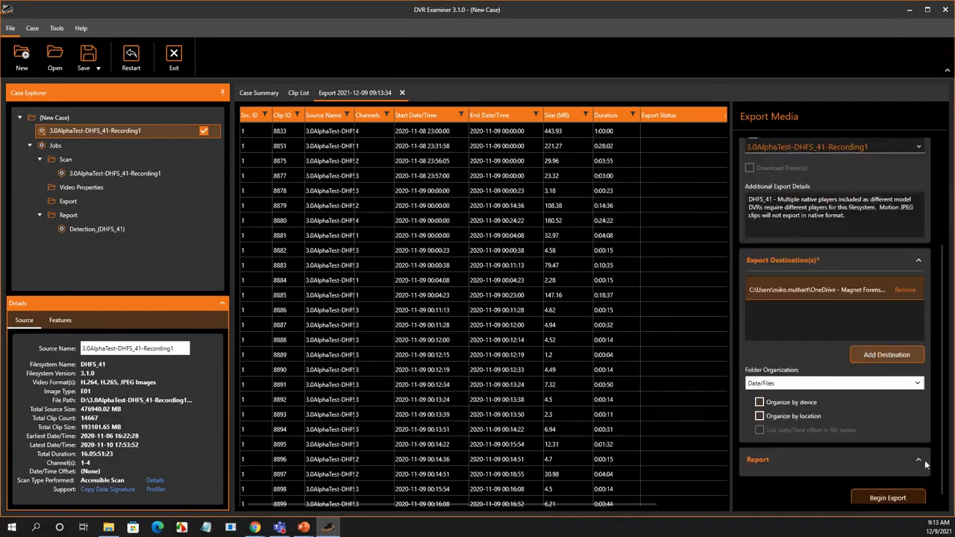
scroll(843, 314, down, 2)
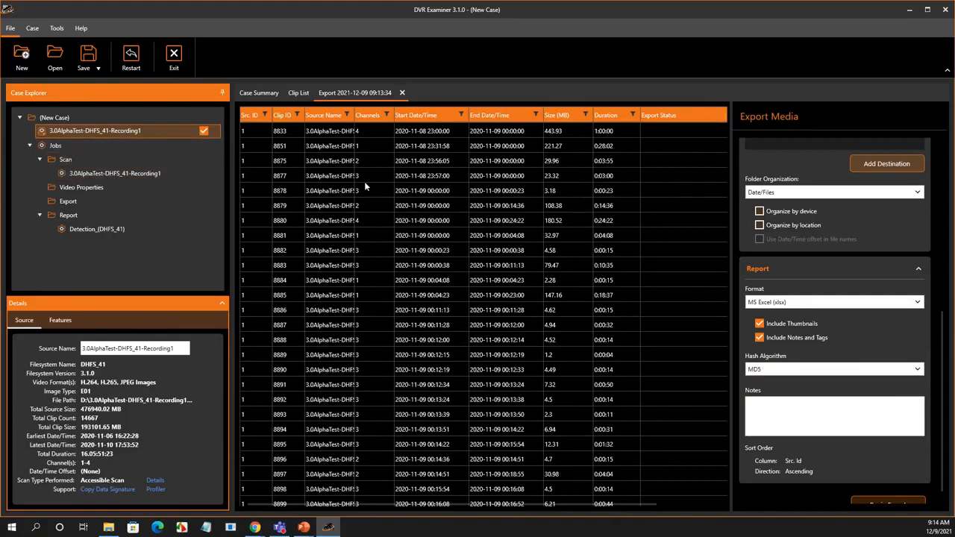
Step: Select the new case and view its case summary and audit log
click(76, 117)
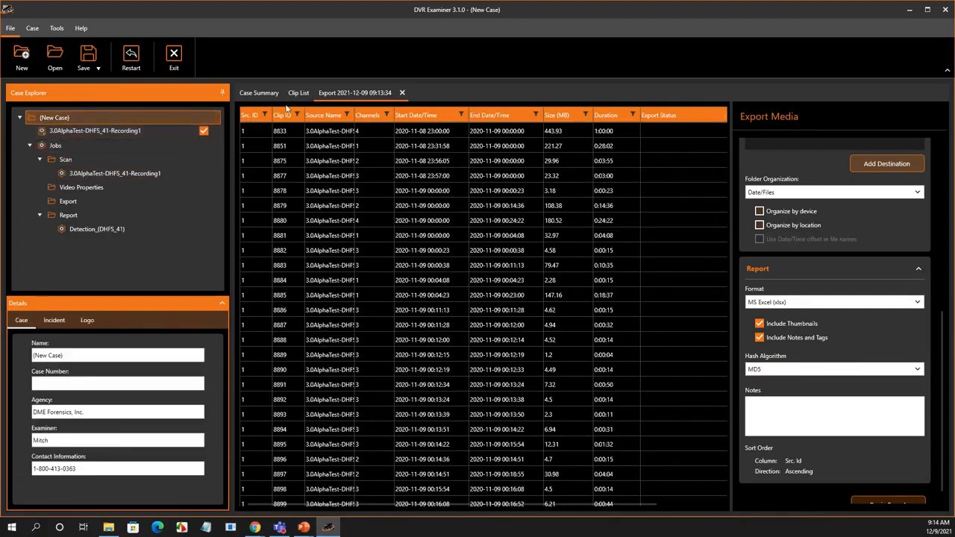
click(259, 93)
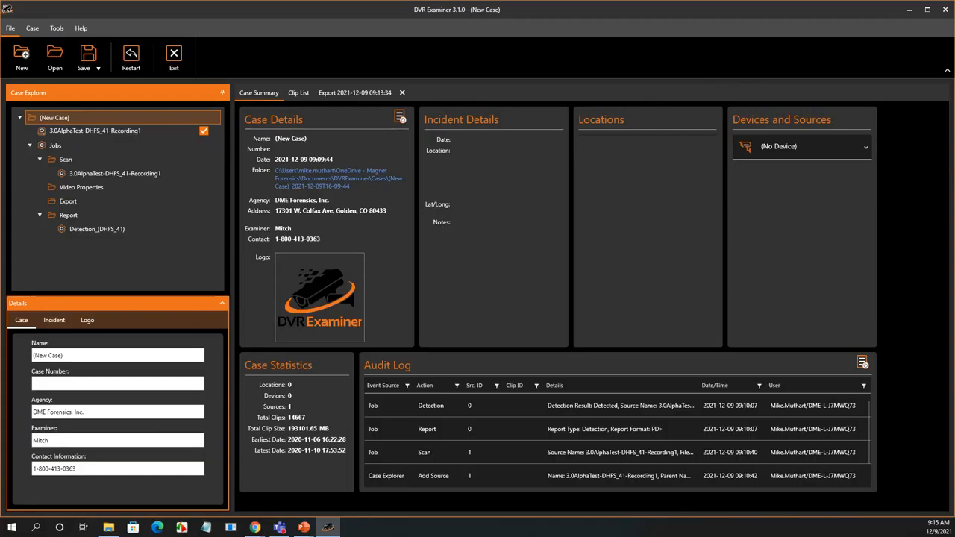
click(54, 56)
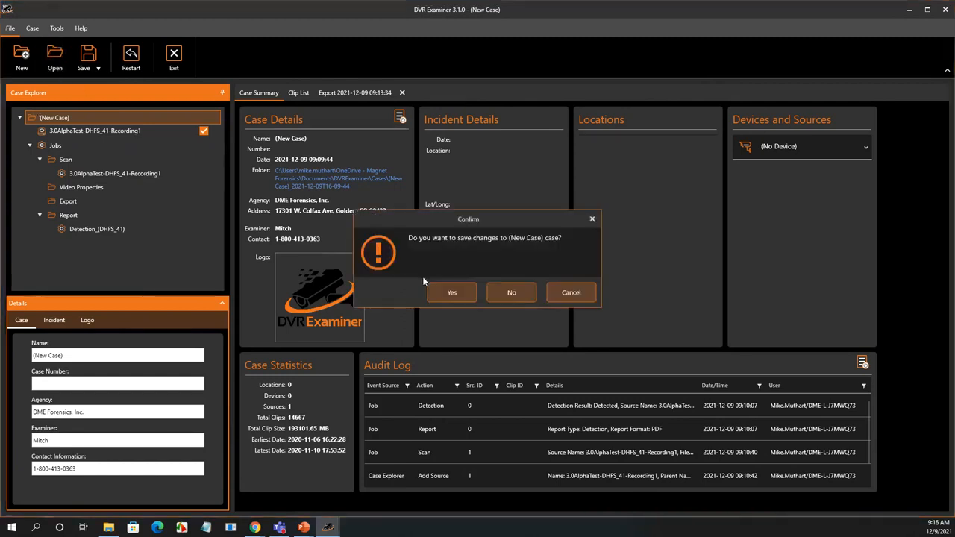
click(511, 292)
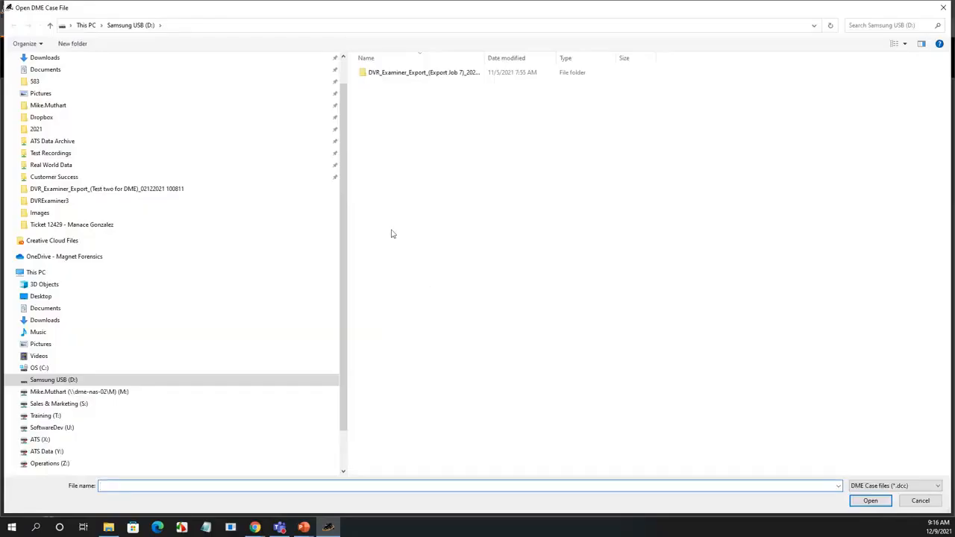
click(942, 7)
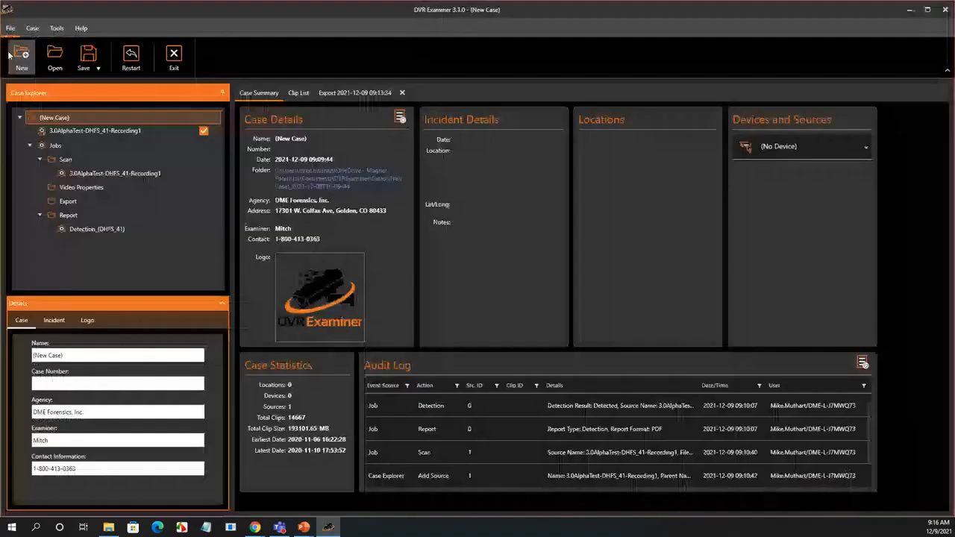
Step: Restart without saving the new case and open the recent case Mt. Lion Sighting
click(127, 63)
click(503, 296)
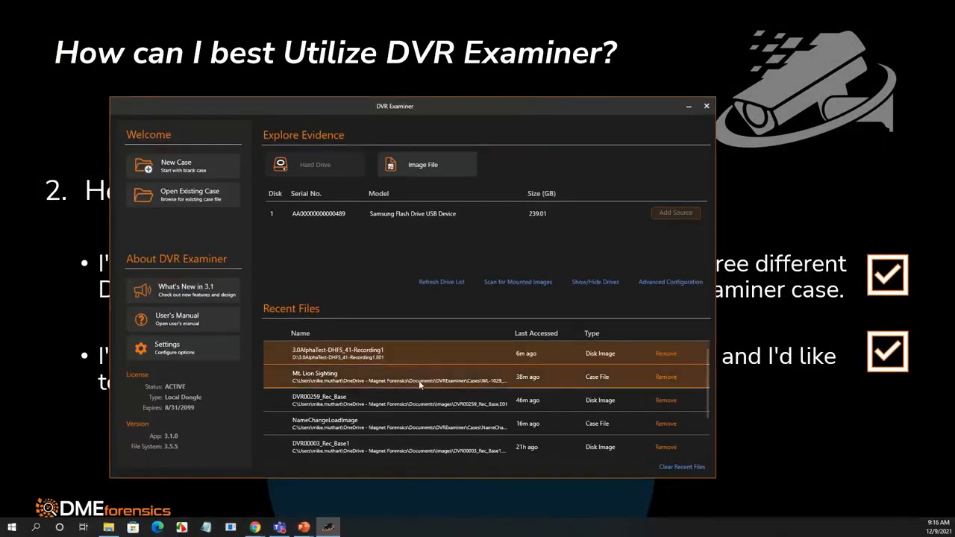
double_click(420, 382)
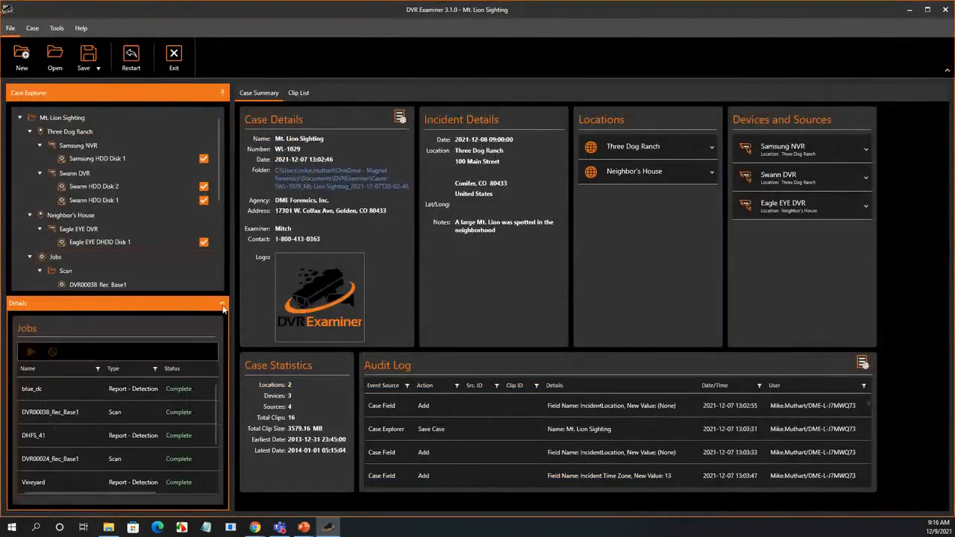
Step: Collapse the details area and look through the Three Dog Ranch devices and disks in the case tree
drag(224, 297, 224, 310)
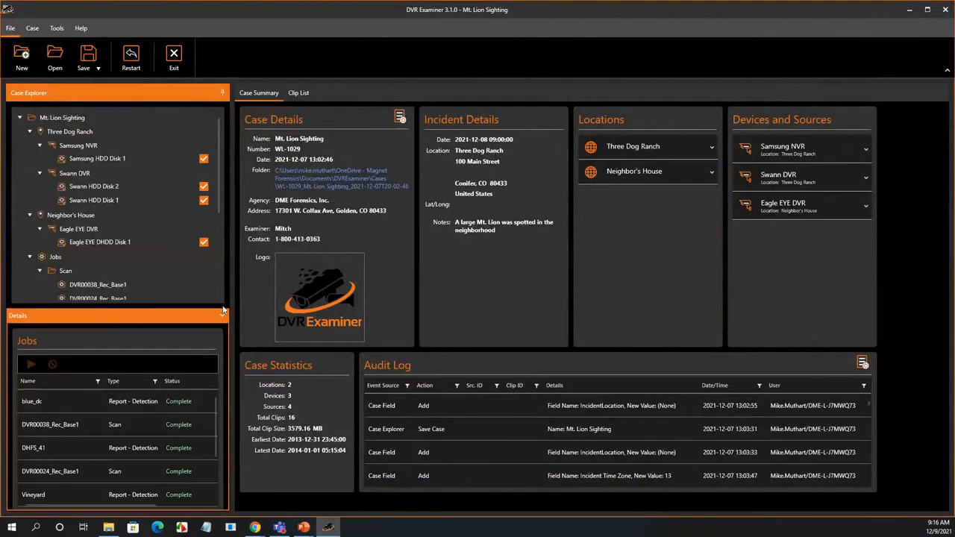
click(223, 311)
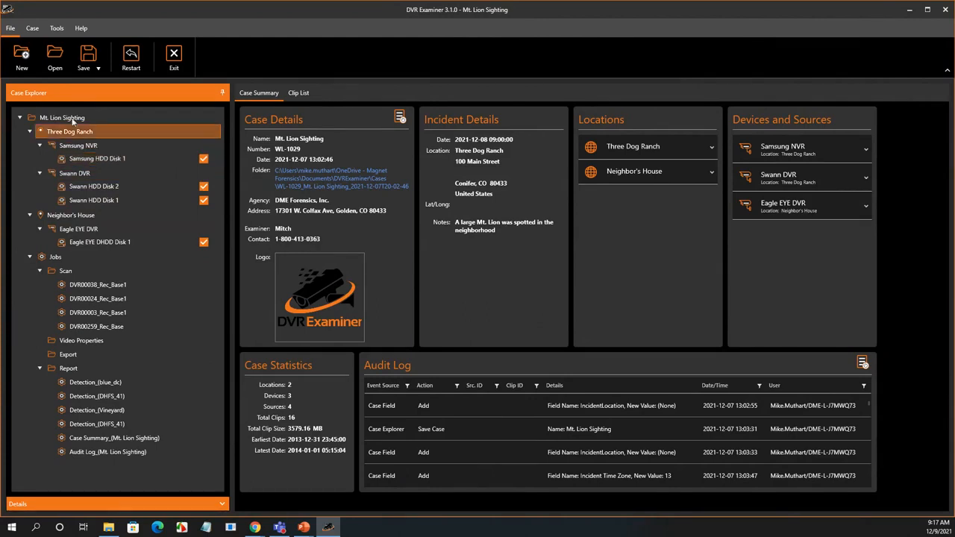
click(89, 148)
click(91, 158)
click(95, 149)
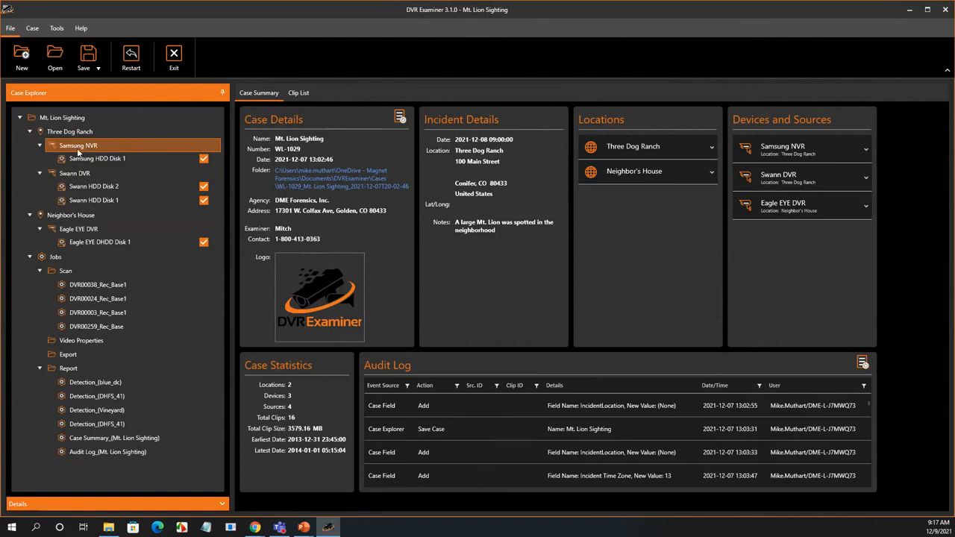
click(147, 159)
Step: Move Eagle EYE DHDD Disk 1 out of the Eagle EYE DVR to directly under the Three Dog Ranch location
click(89, 241)
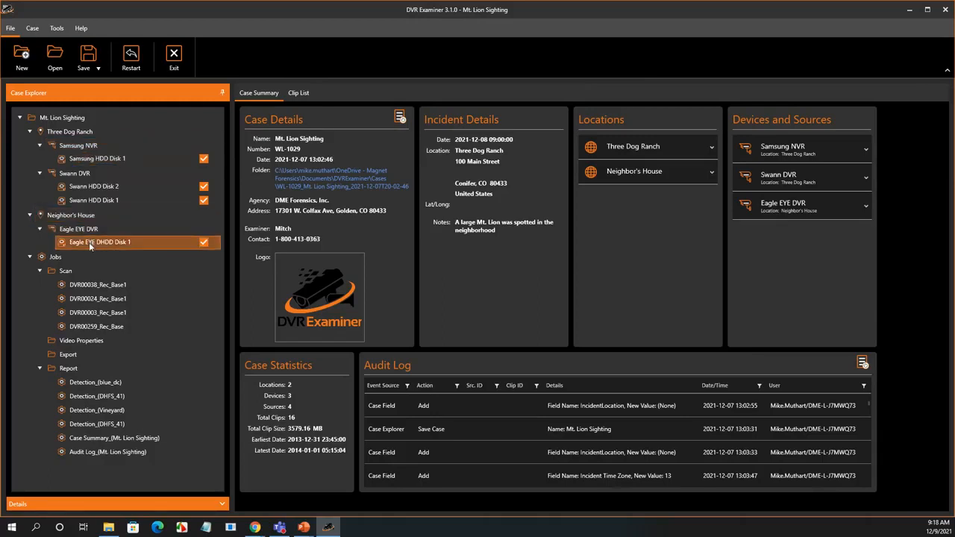
drag(65, 167, 66, 142)
drag(84, 216, 74, 144)
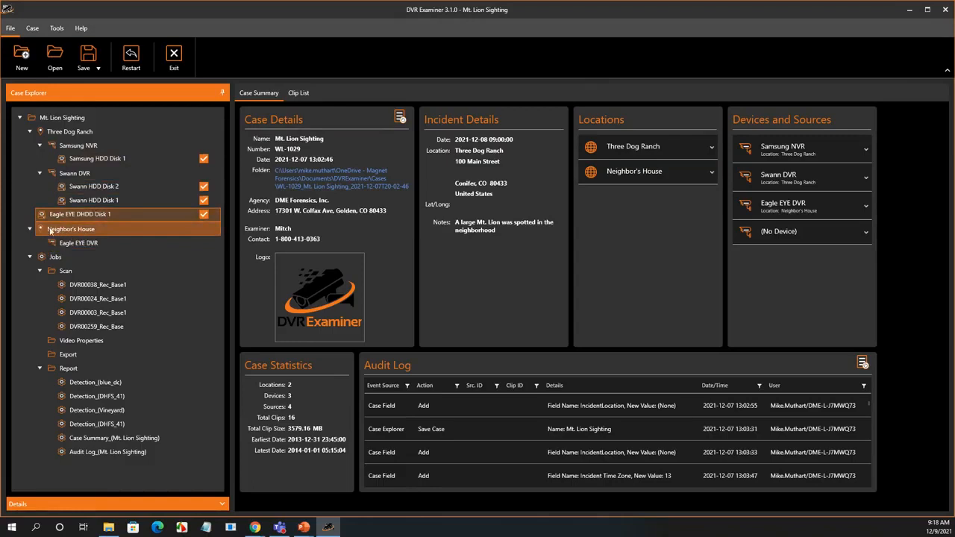
Step: Collapse the Samsung NVR and Swann DVR branches in the case tree and expand them again
click(41, 146)
click(39, 159)
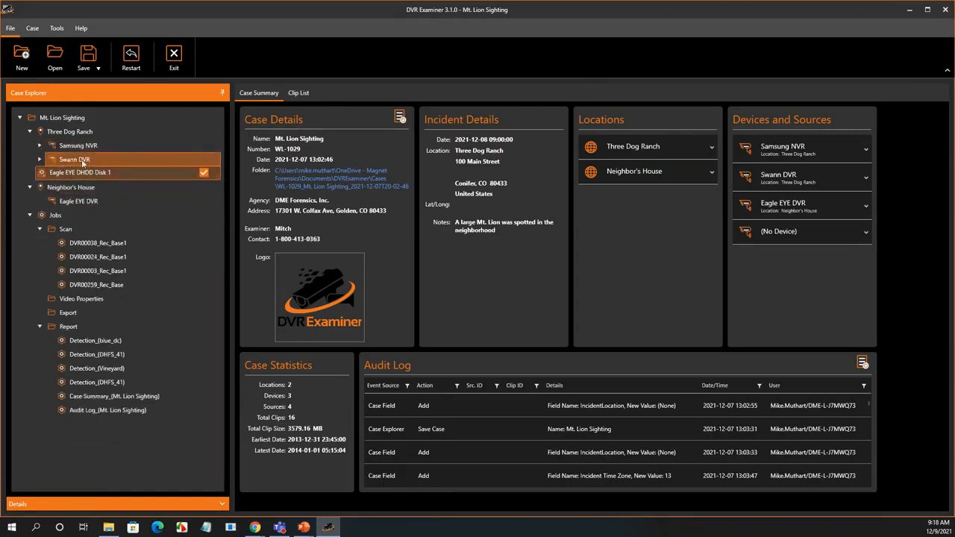
click(147, 255)
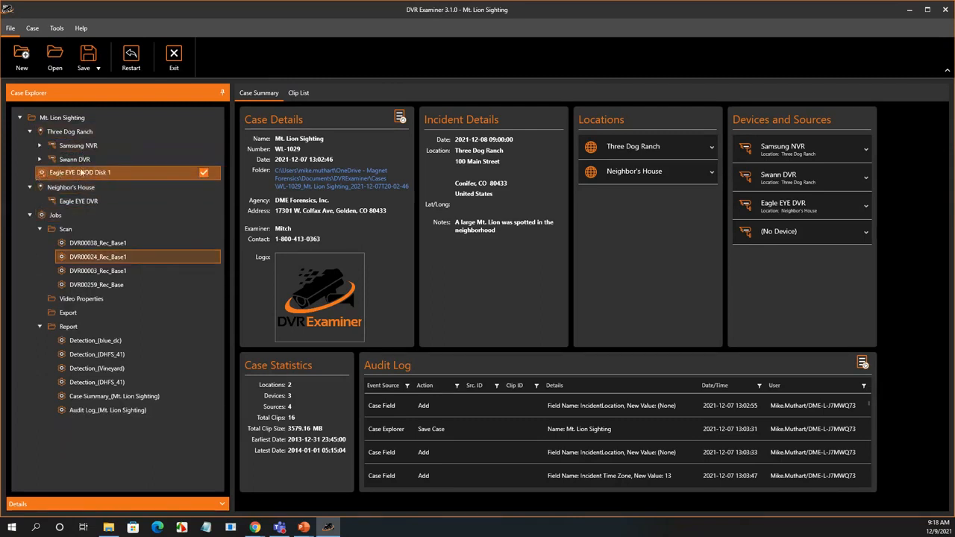
click(40, 160)
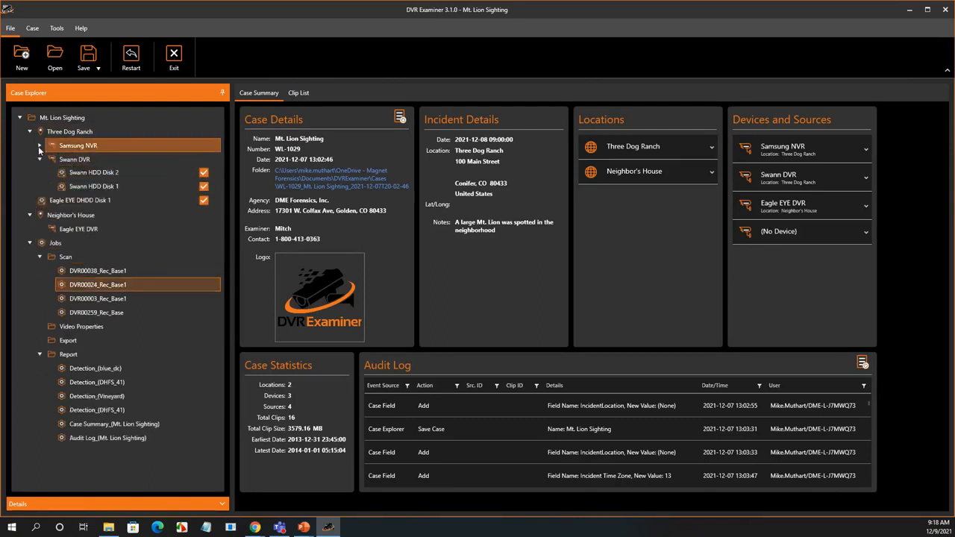
click(40, 146)
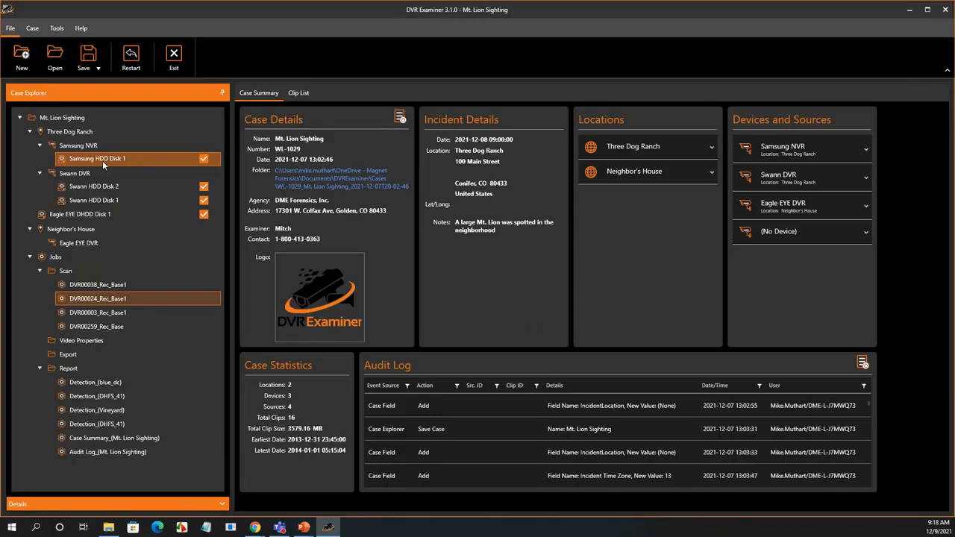
Step: Examine the Swann DVR's device fields and image options, and collapse the details area again
click(212, 504)
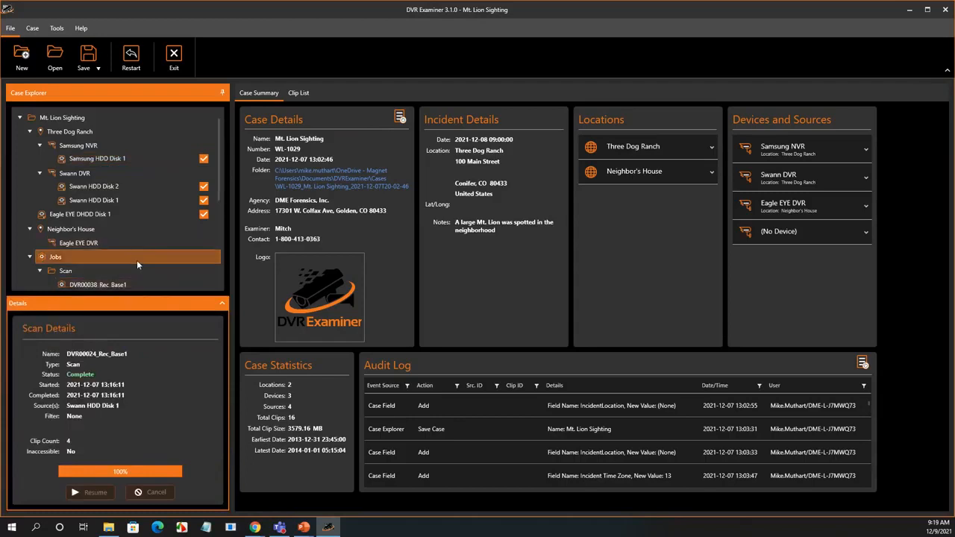
click(75, 171)
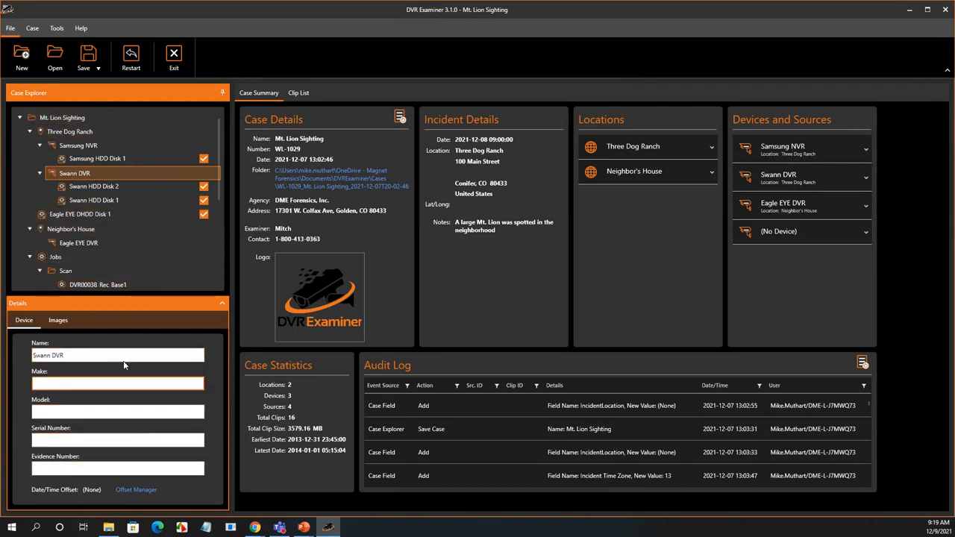
click(57, 320)
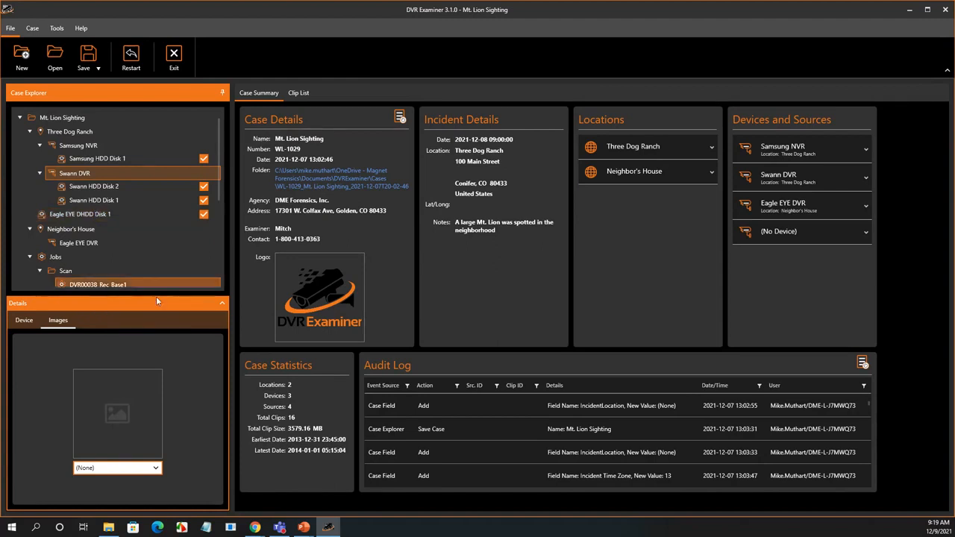
click(222, 303)
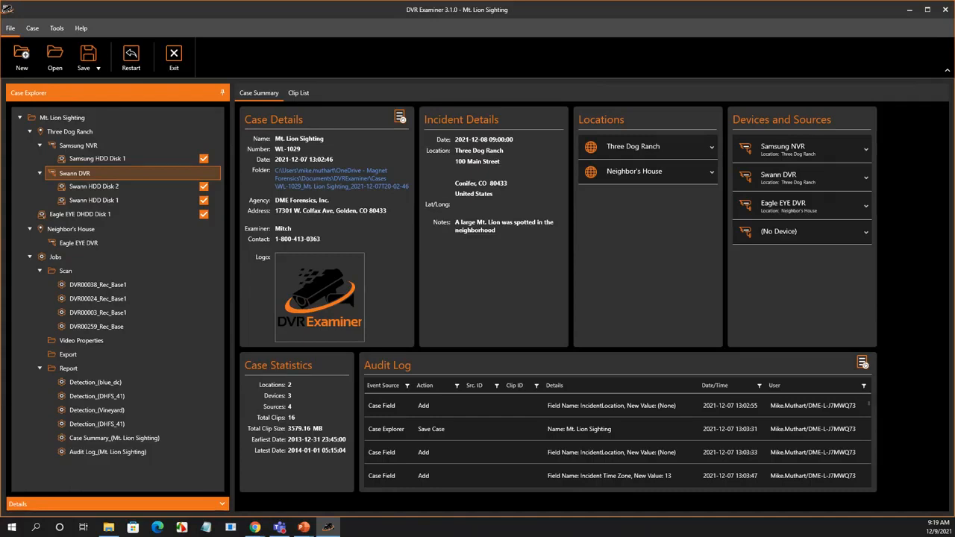
Step: Set up report generation with the Case Summary, Gallery and Detection Results reports selected, keeping Case Summary as Adobe (pdf)
click(57, 28)
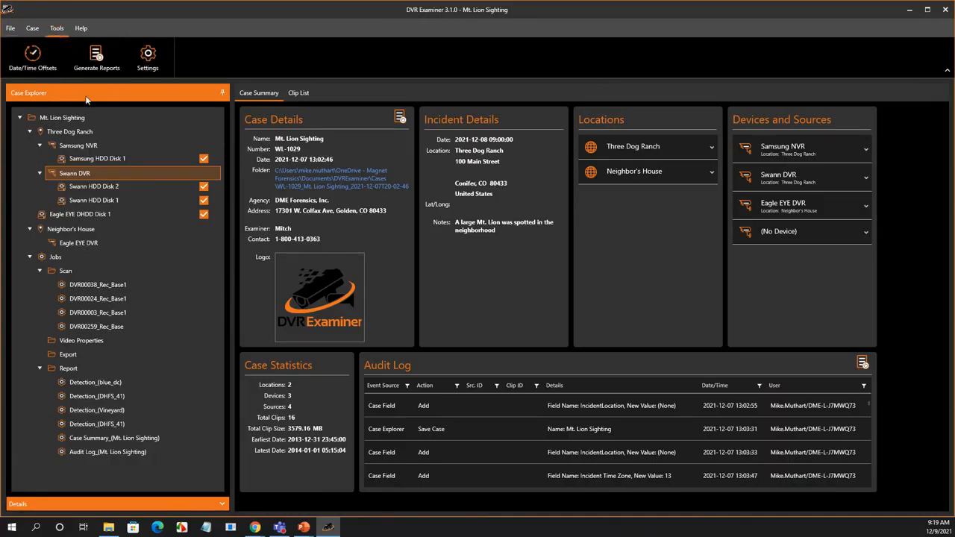
click(95, 65)
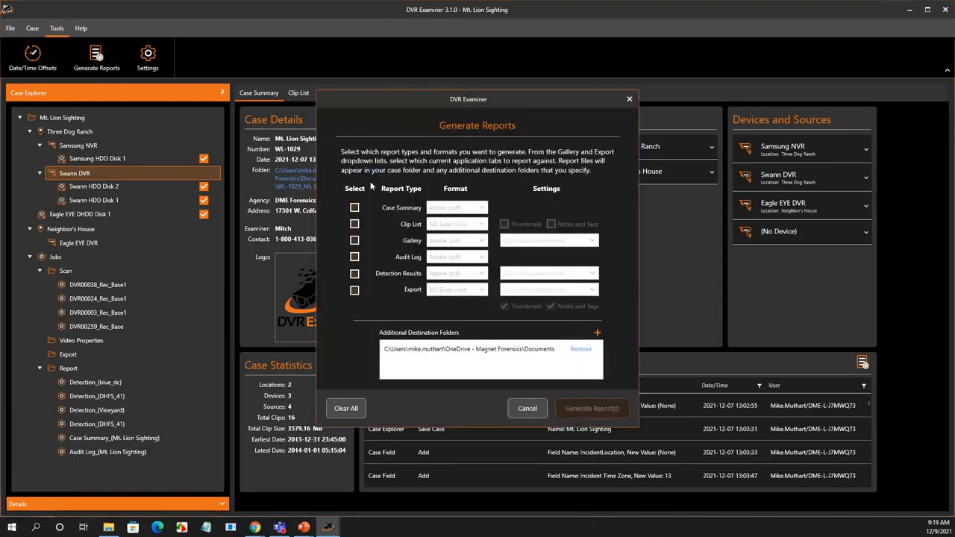
drag(477, 109, 400, 98)
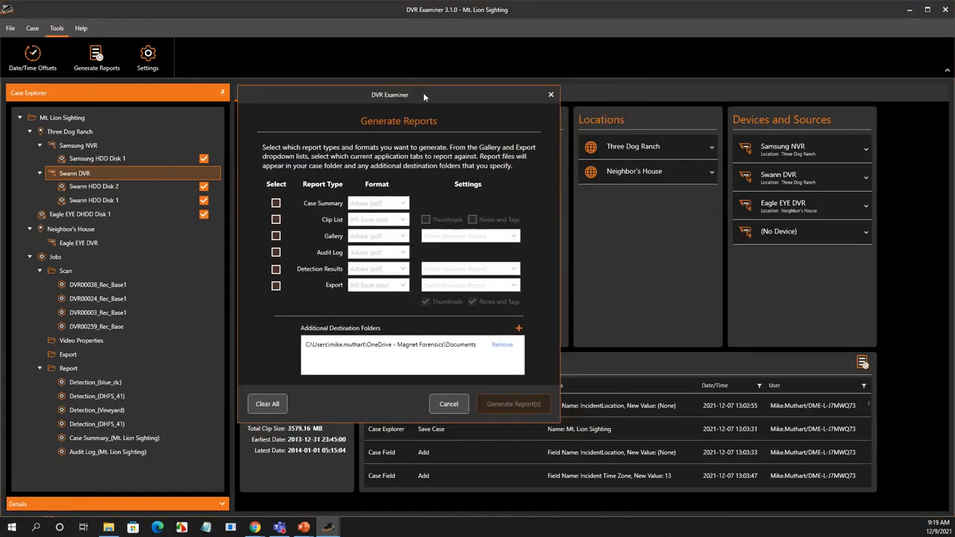
drag(423, 93, 493, 89)
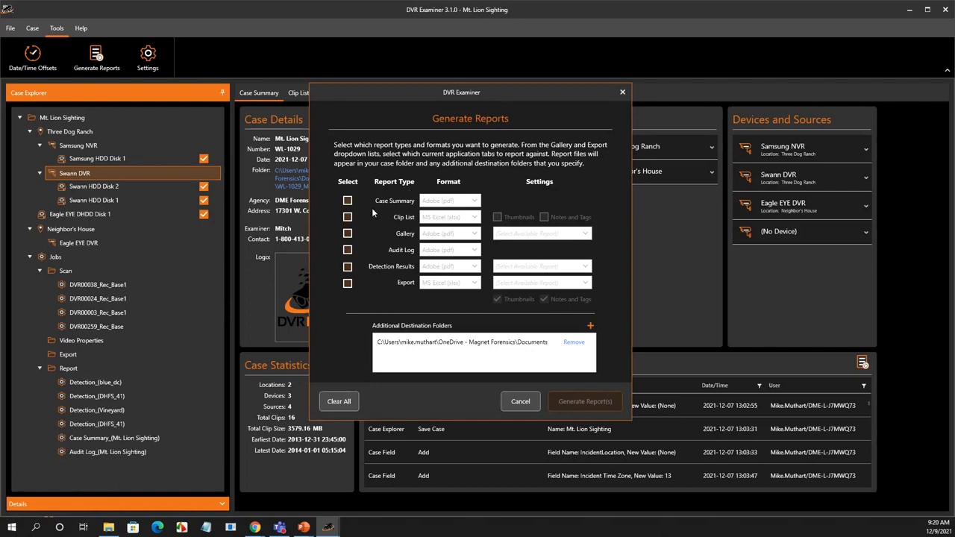
click(347, 201)
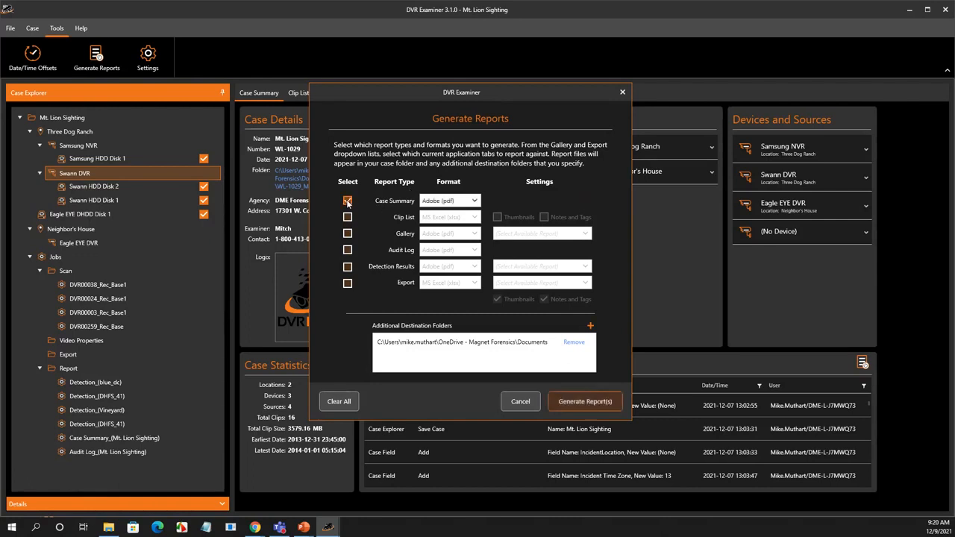
click(347, 234)
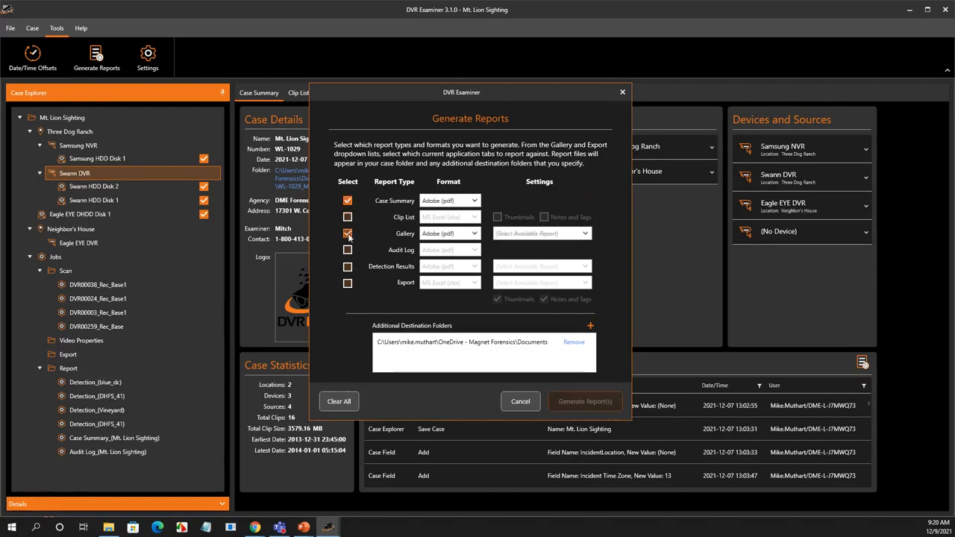
click(348, 268)
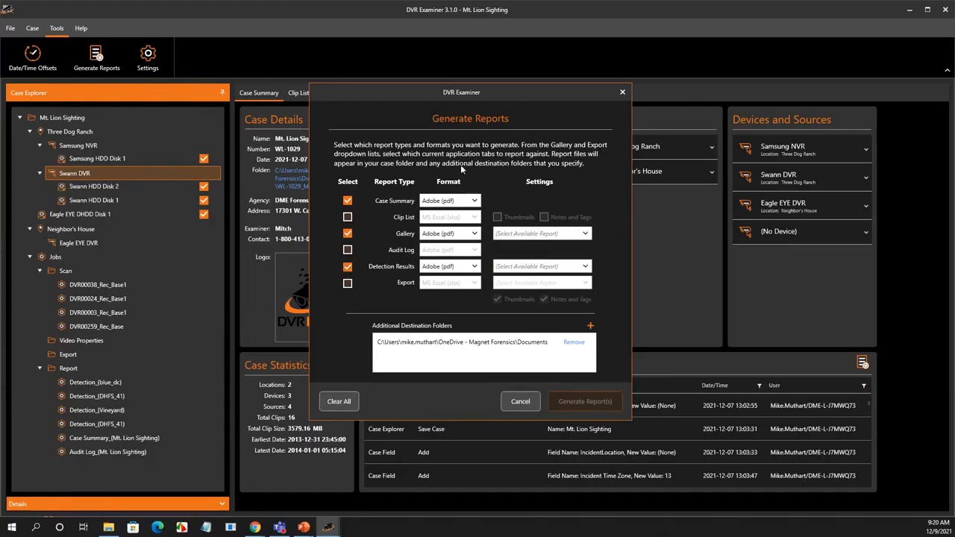
click(475, 201)
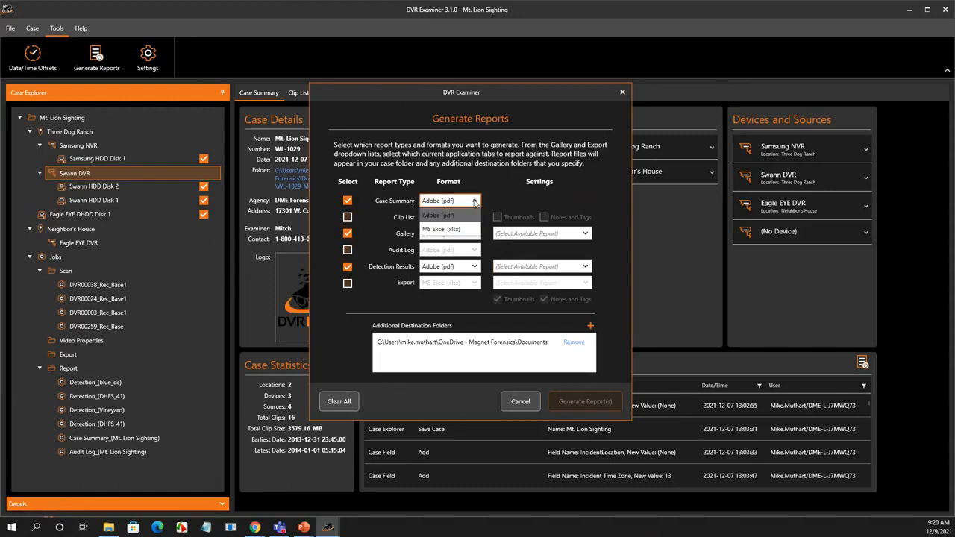
click(474, 202)
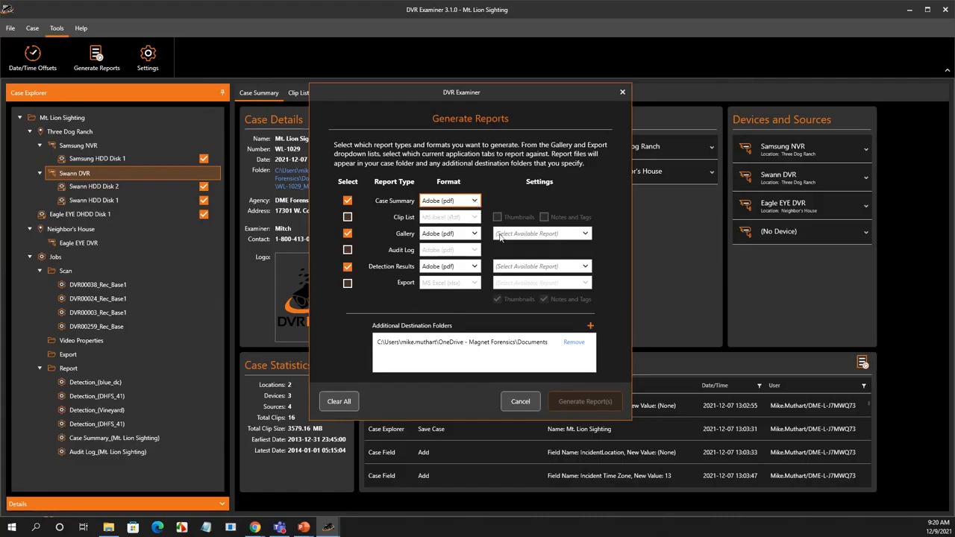
Step: Add the Clip List report as MS Excel (xlsx) and toggle its Thumbnails and Notes and Tags options on and off
click(347, 217)
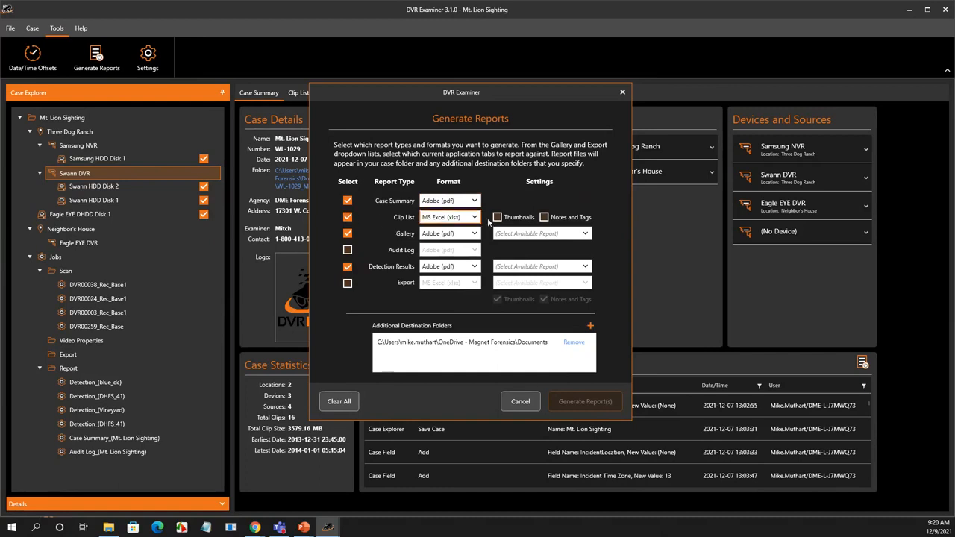
click(497, 217)
click(543, 217)
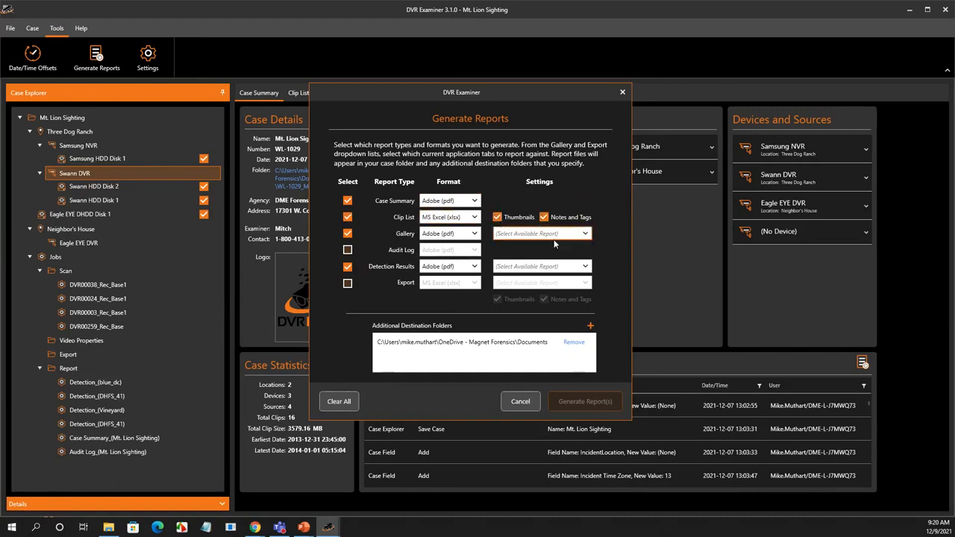
click(544, 217)
click(496, 217)
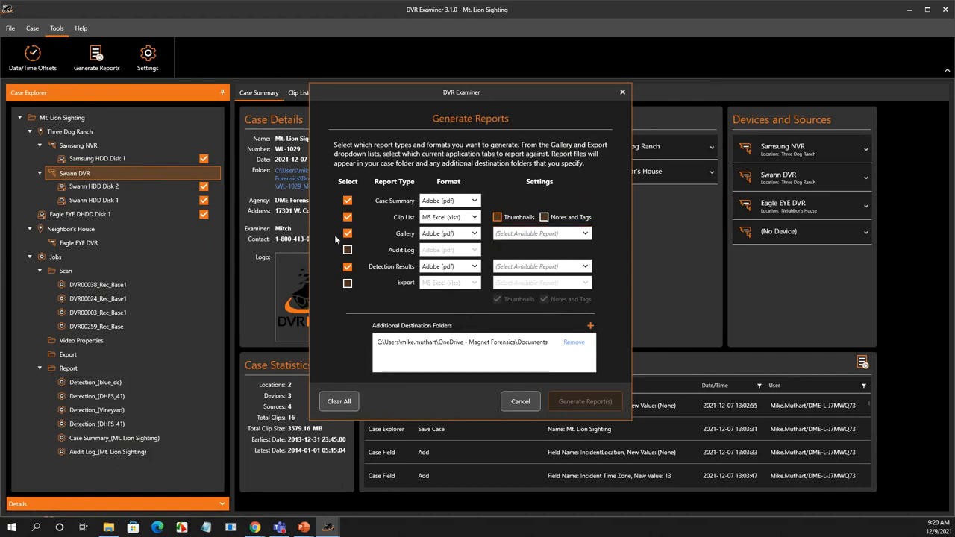
Step: Check which galleries are available for the Gallery report and cancel the report generation
click(586, 237)
click(586, 237)
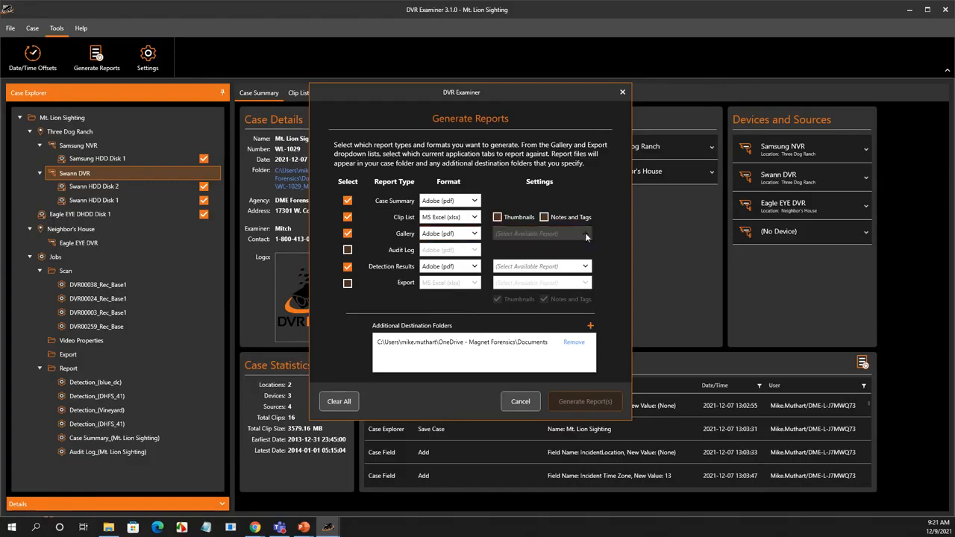
click(586, 237)
click(587, 237)
click(586, 236)
click(586, 237)
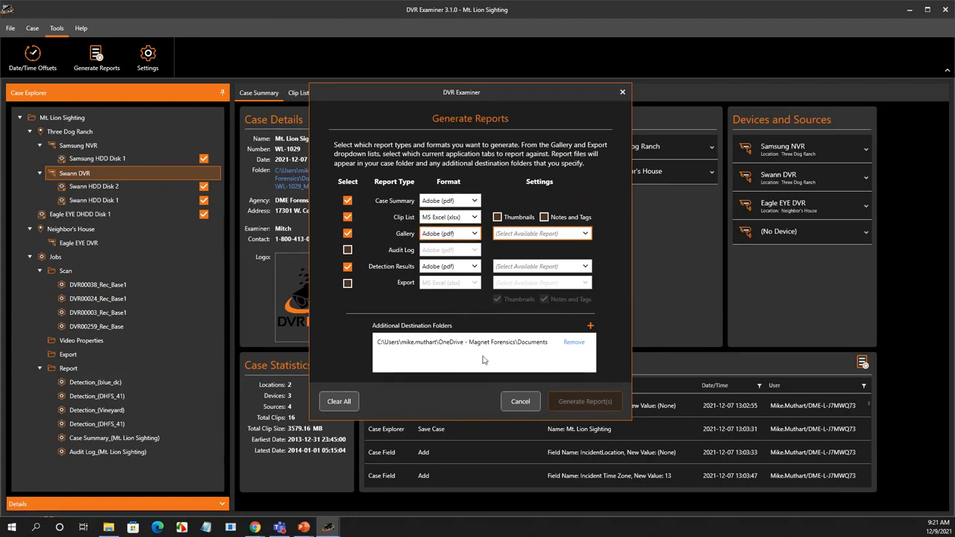
click(521, 401)
Step: Open a gallery of clip 2 from Swann HDD Disk 2 in the clip list
click(298, 93)
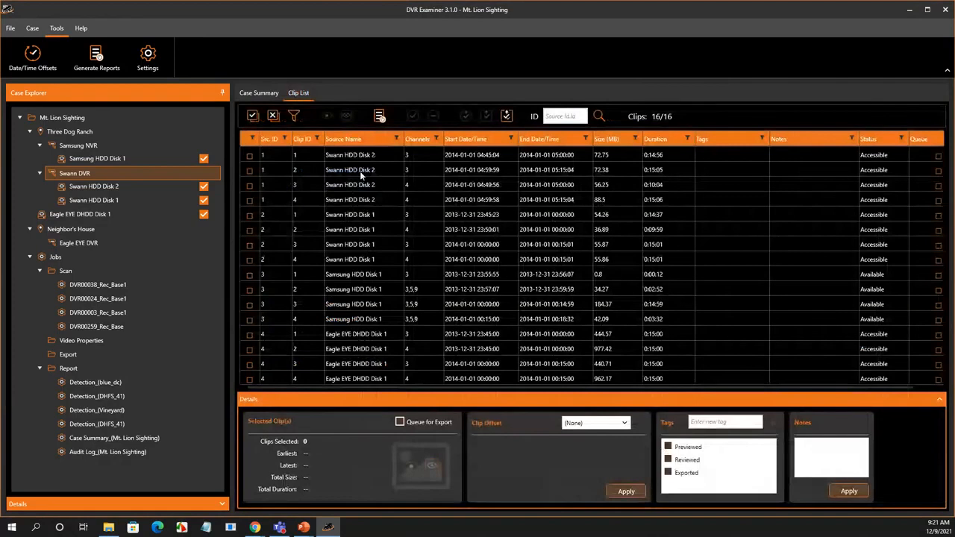
click(360, 170)
right_click(361, 171)
click(334, 191)
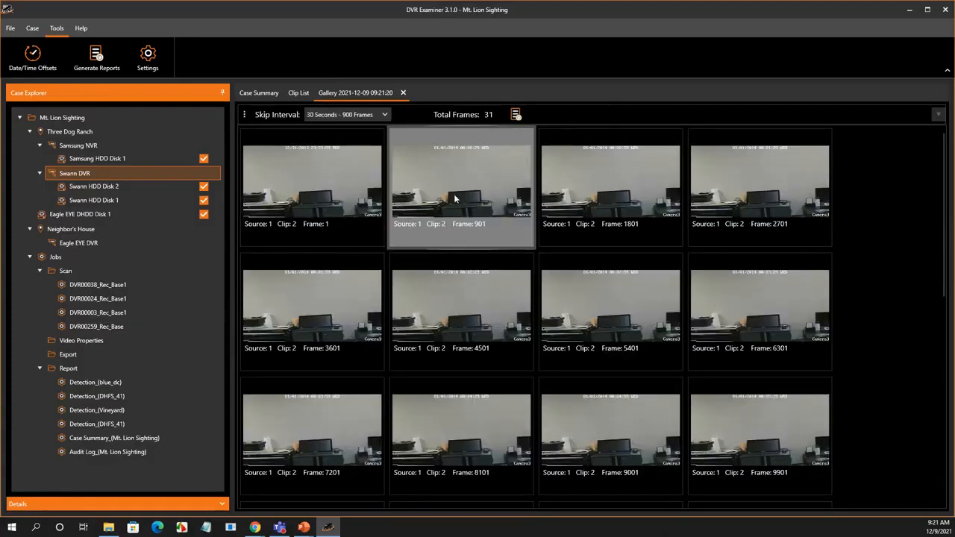
Step: Look through the gallery frames, open the clip preview from one of them, and return to the start of the gallery
scroll(418, 224, down, 5)
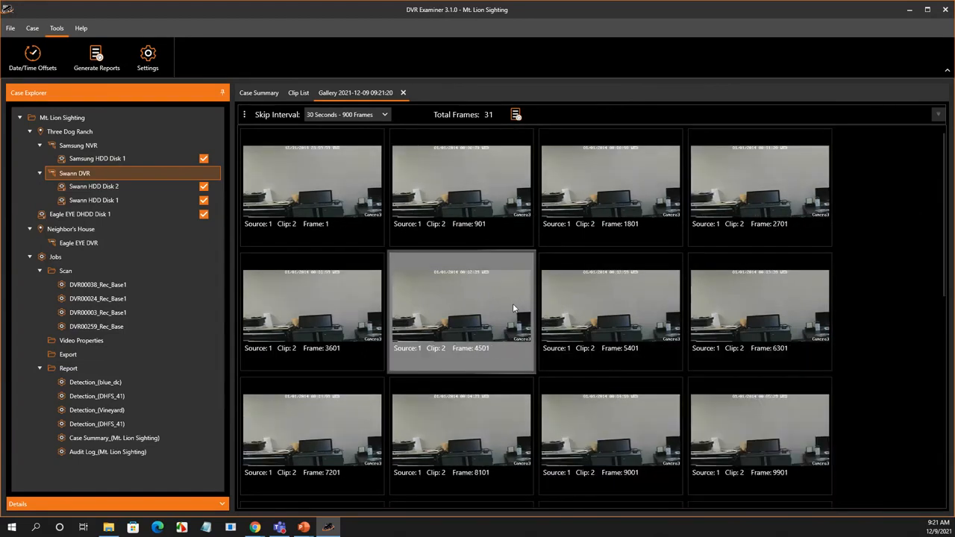
double_click(591, 424)
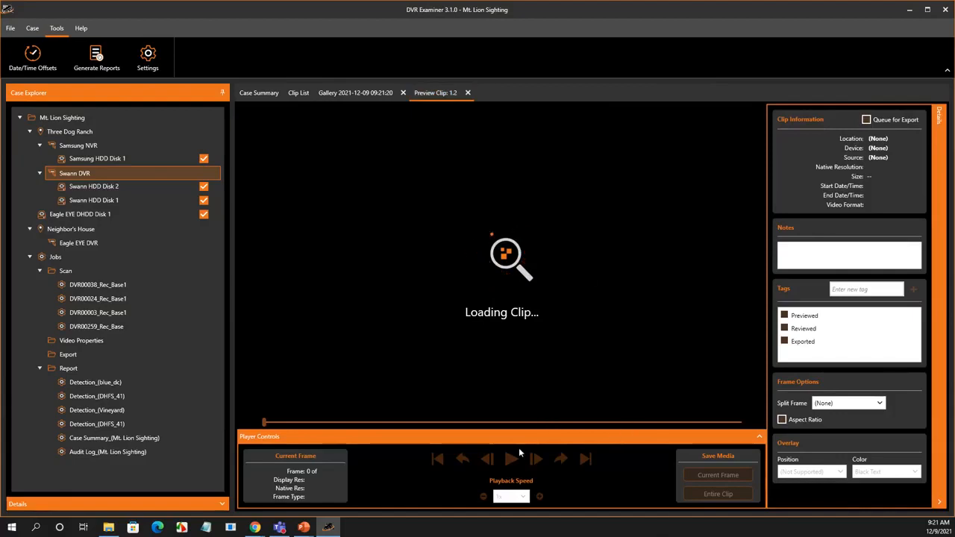
click(357, 93)
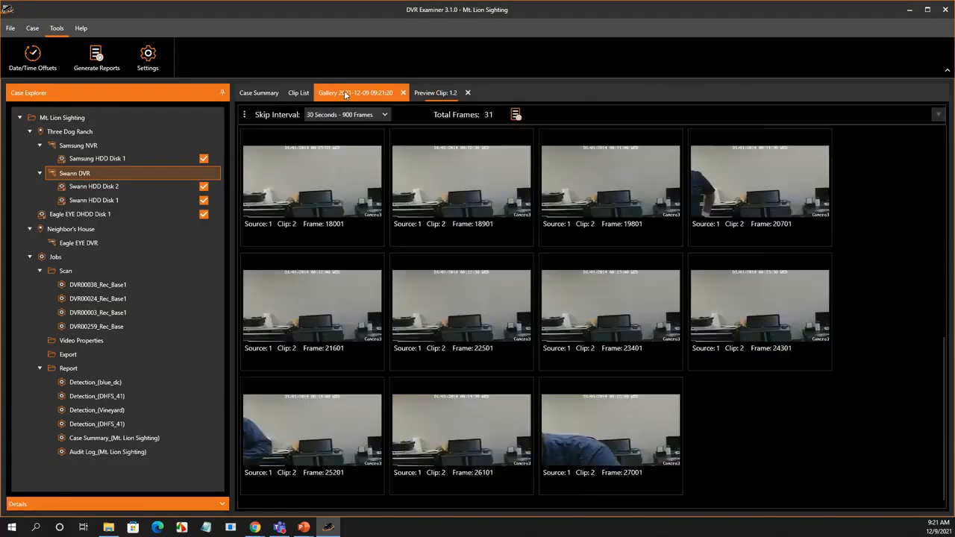
scroll(463, 233, up, 10)
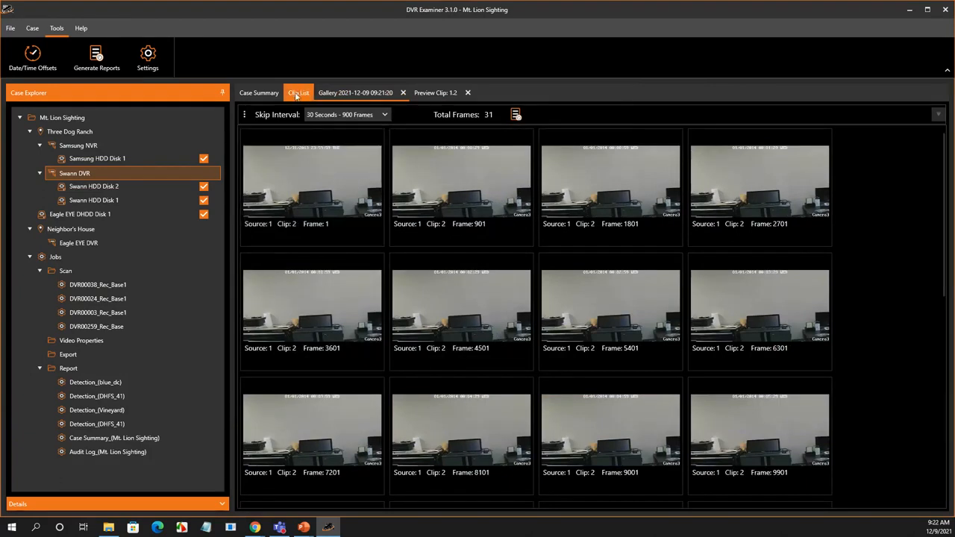
click(101, 56)
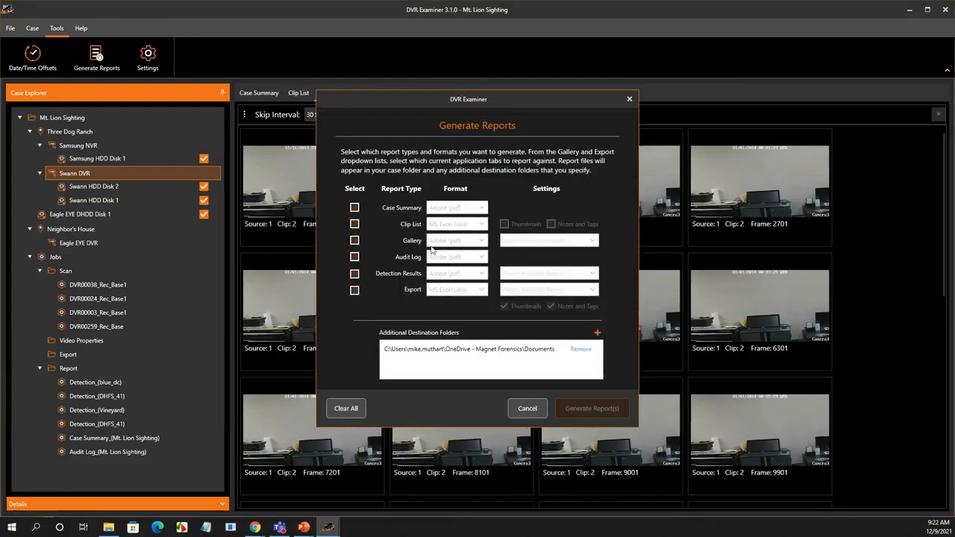
click(355, 240)
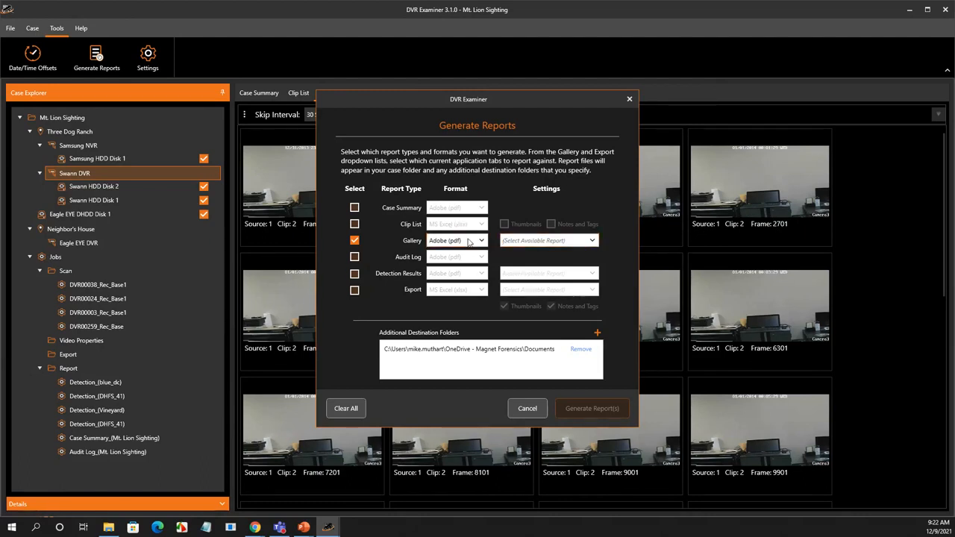
drag(390, 97, 442, 126)
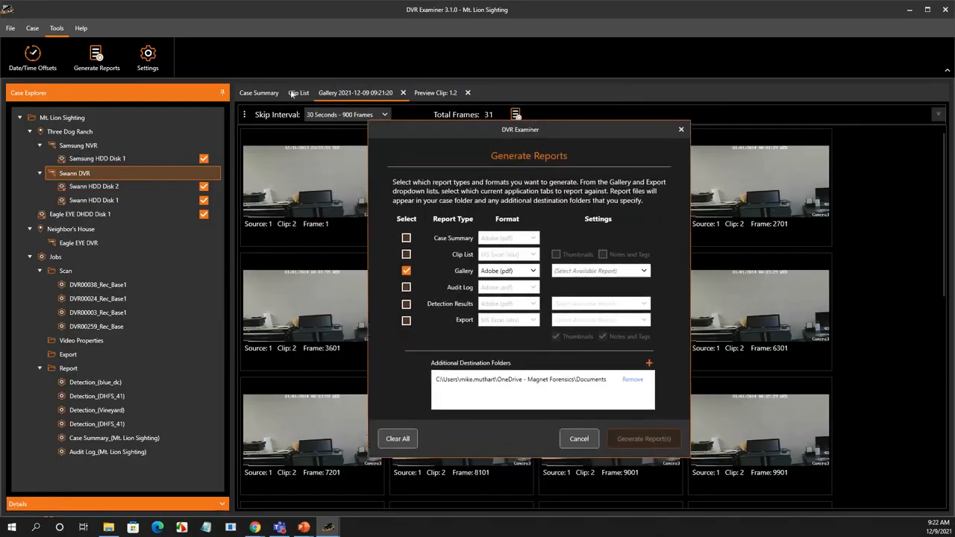
click(574, 271)
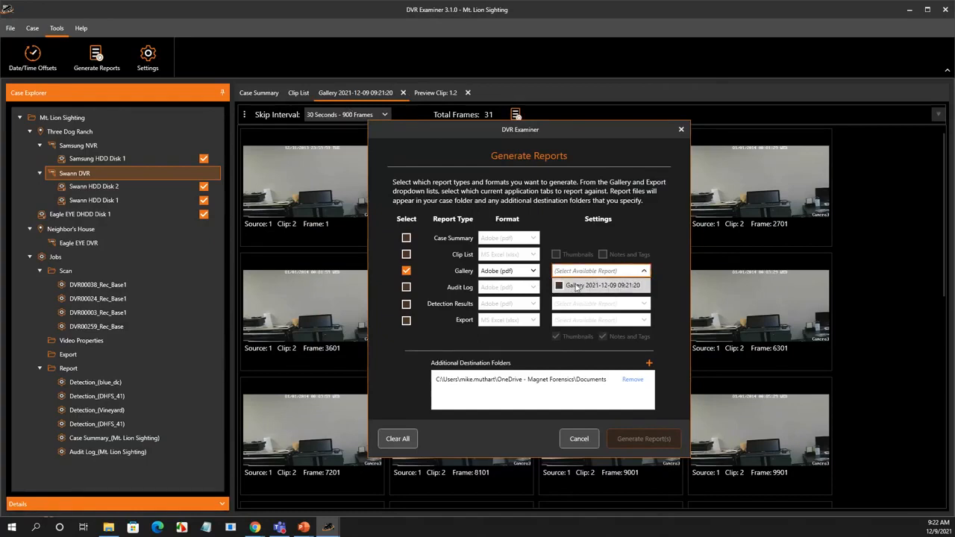
click(560, 287)
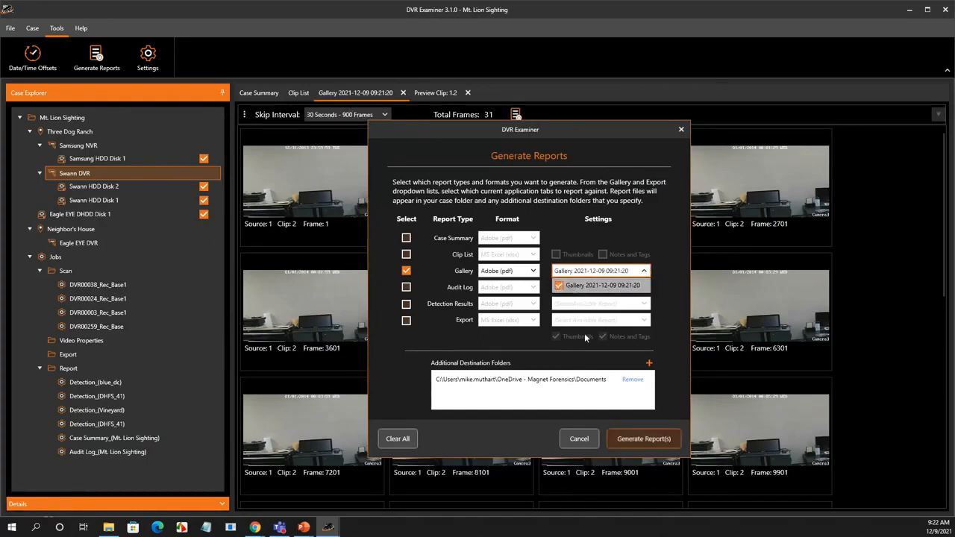
click(632, 439)
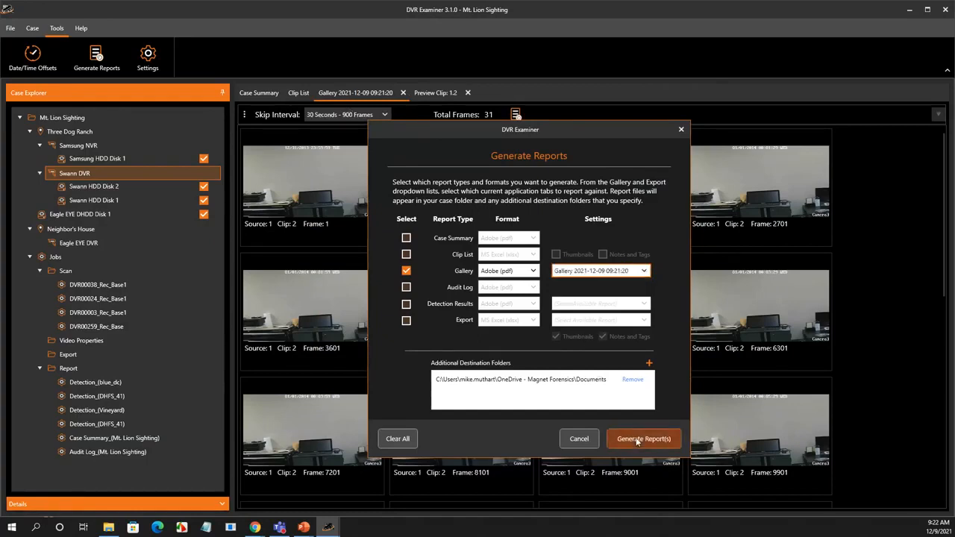
click(655, 440)
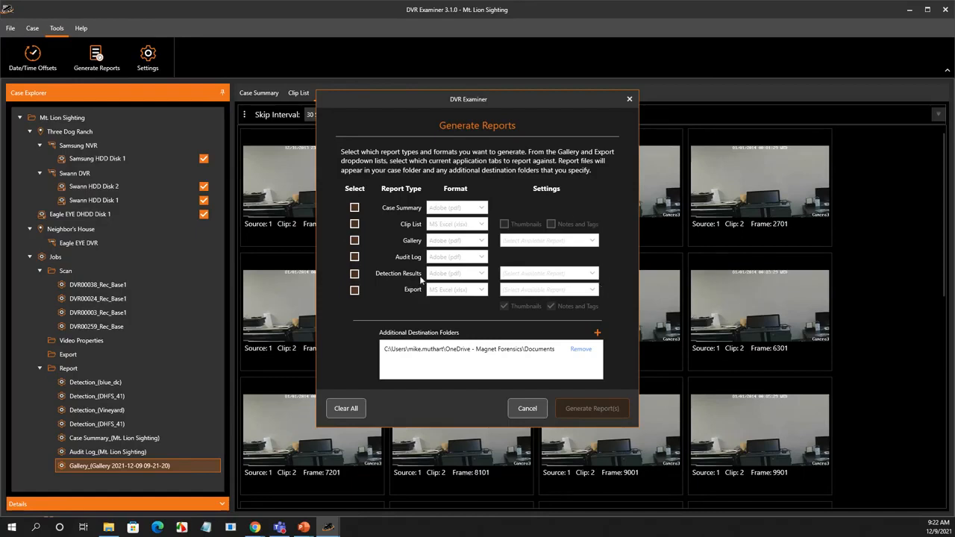
Step: Select the Export report in MS Excel (xlsx) format and check which exports are available for it
click(354, 290)
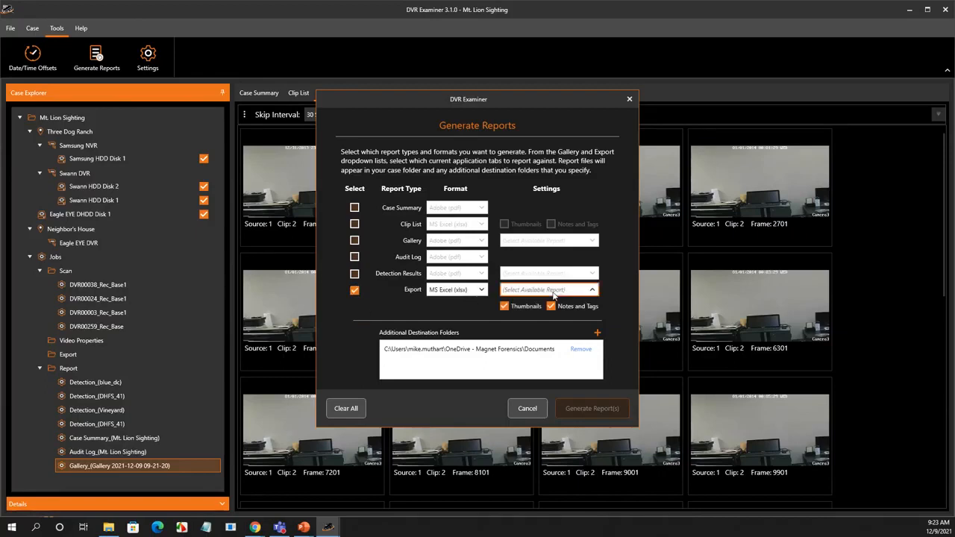
click(553, 296)
drag(470, 98, 489, 120)
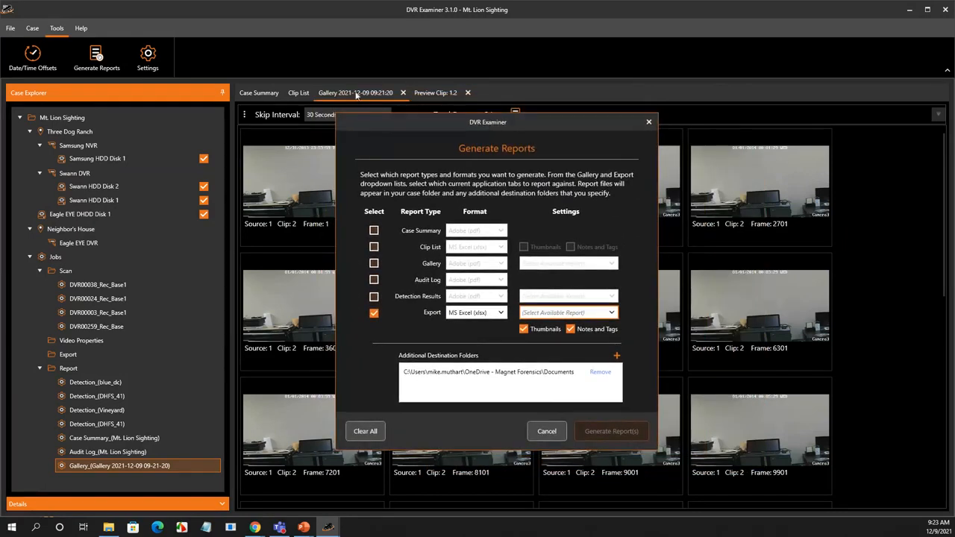
click(374, 263)
click(568, 263)
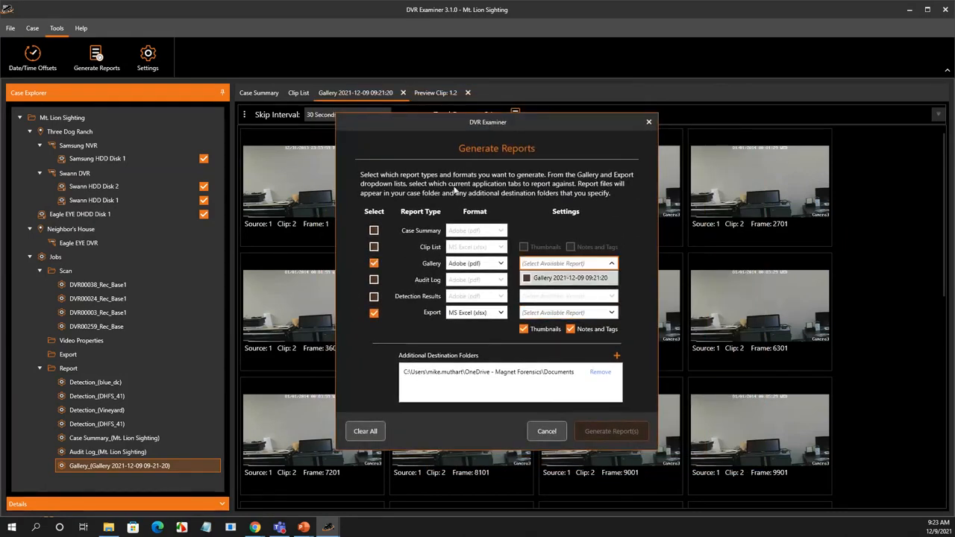
click(615, 263)
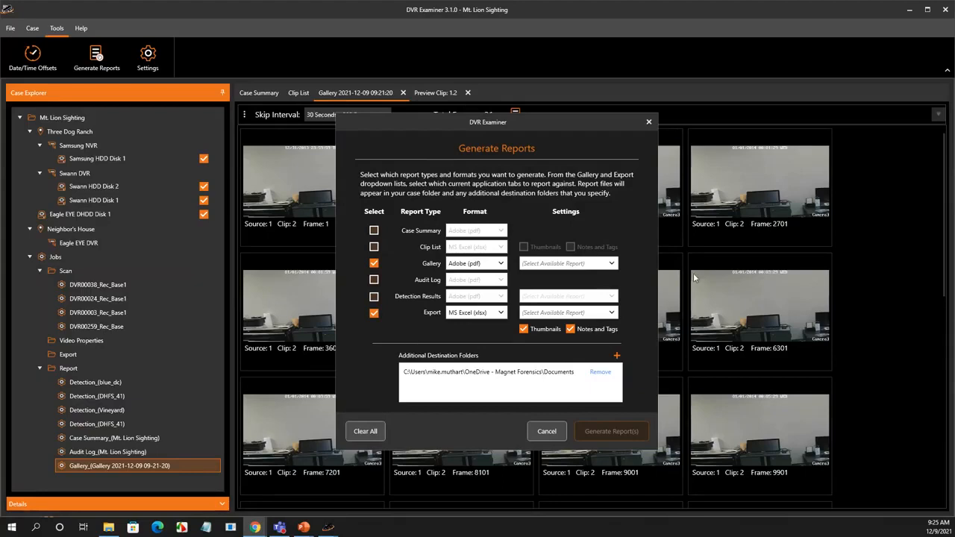
click(553, 263)
click(550, 276)
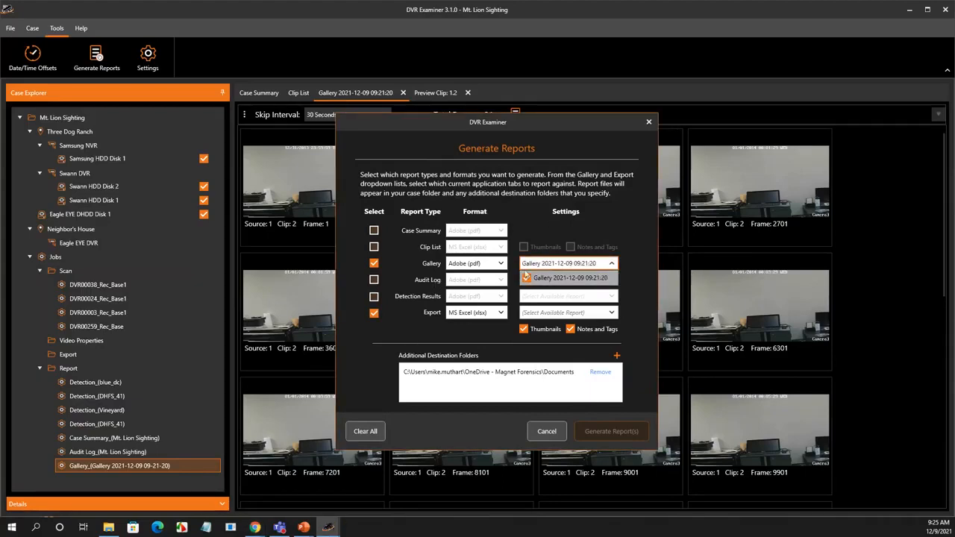
click(646, 259)
click(374, 312)
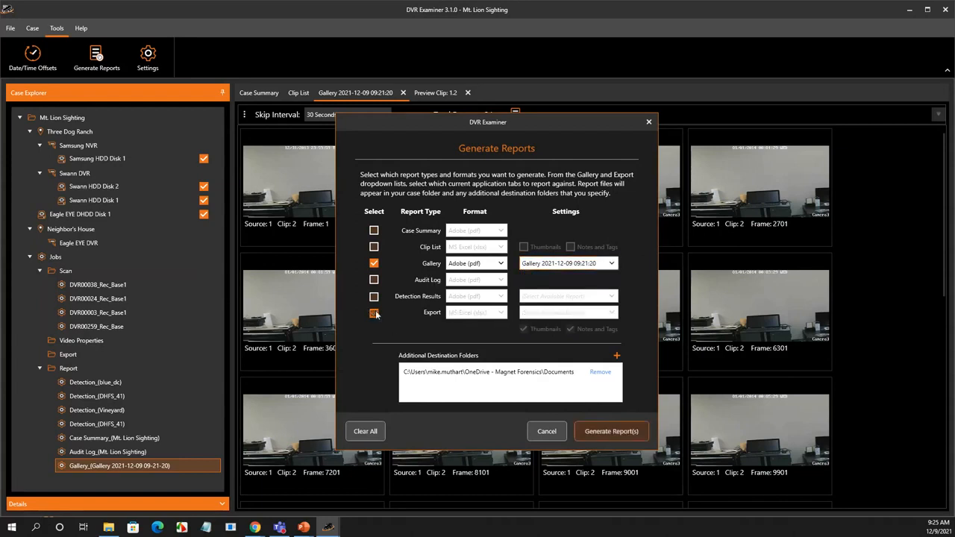
click(612, 434)
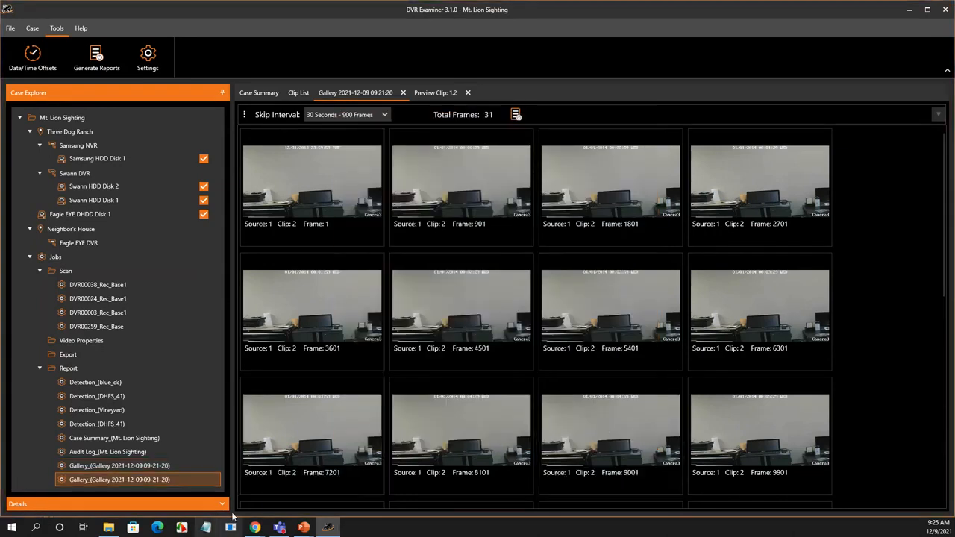
Step: Open the newest Gallery report's PDF file, examine its case details, case hierarchy and frame thumbnails, and close it
click(222, 507)
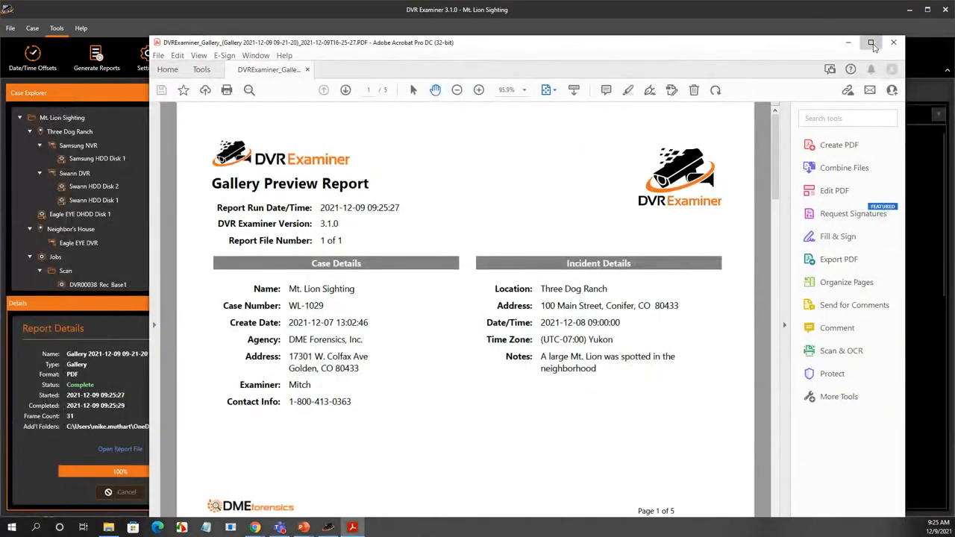
click(871, 43)
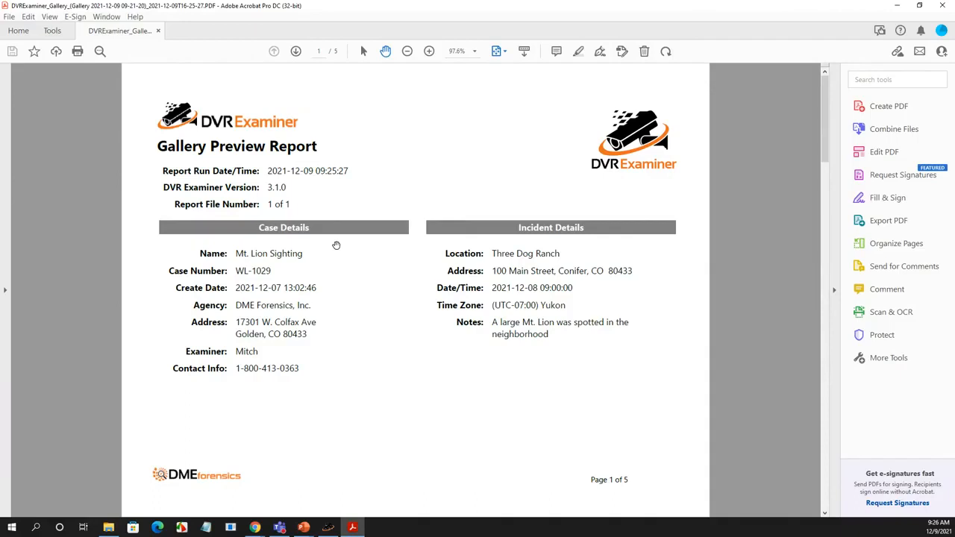
scroll(334, 241, down, 3)
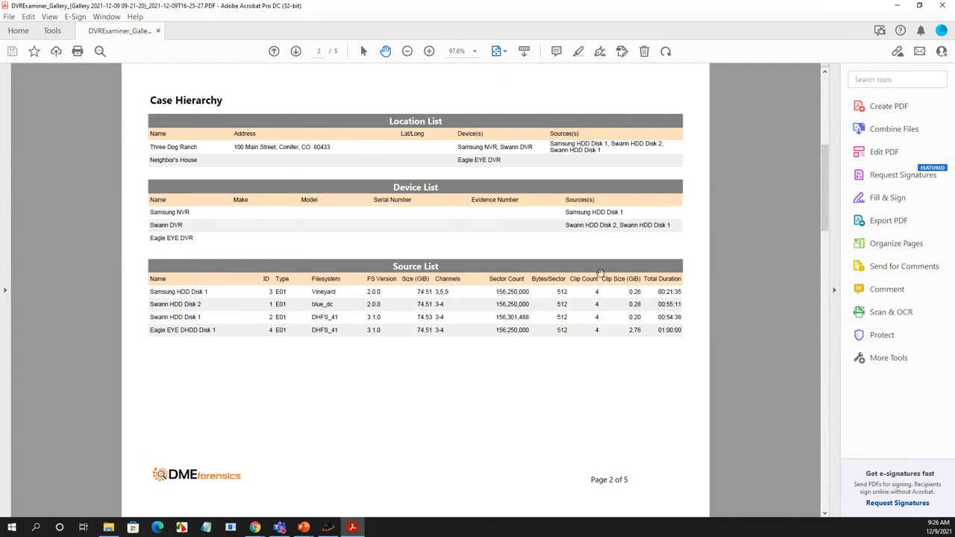
scroll(500, 221, down, 2)
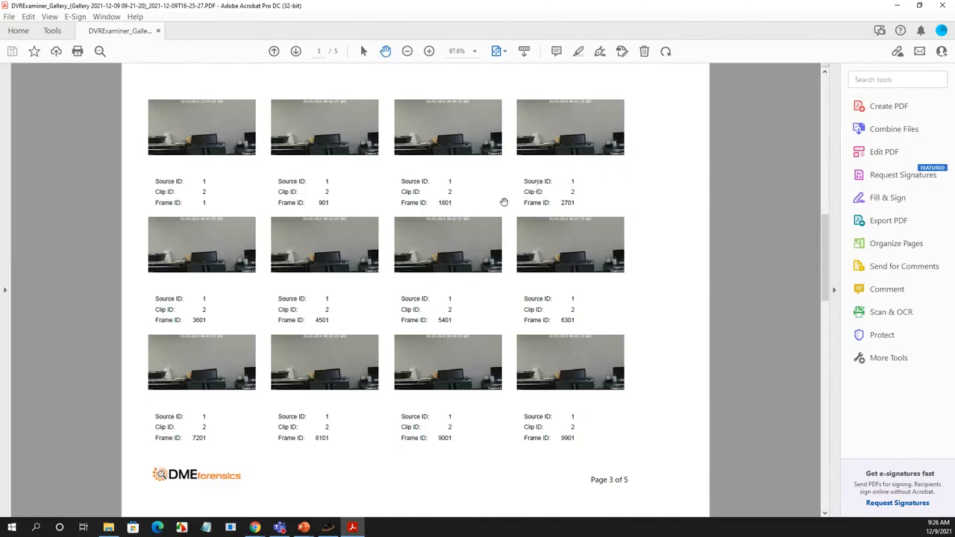
scroll(494, 207, down, 1)
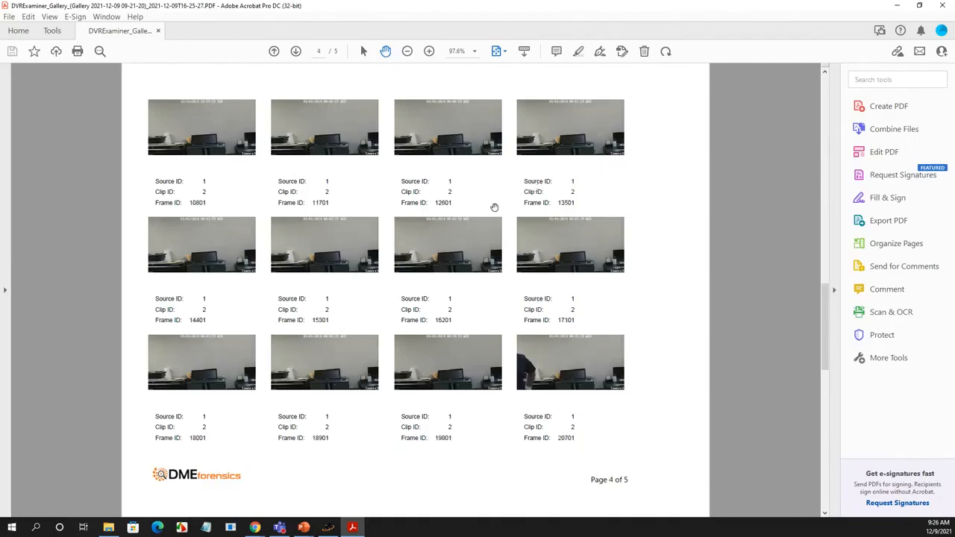
scroll(465, 179, up, 3)
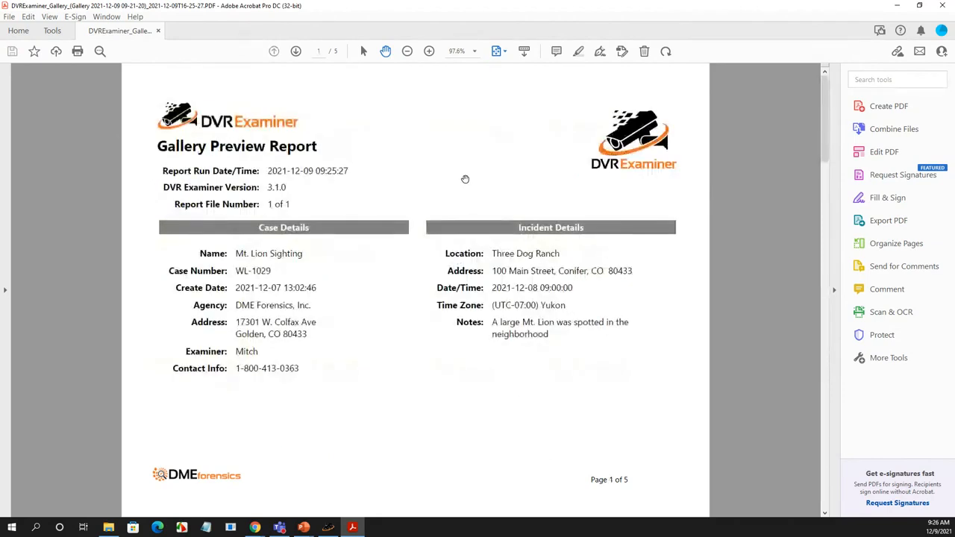
click(941, 5)
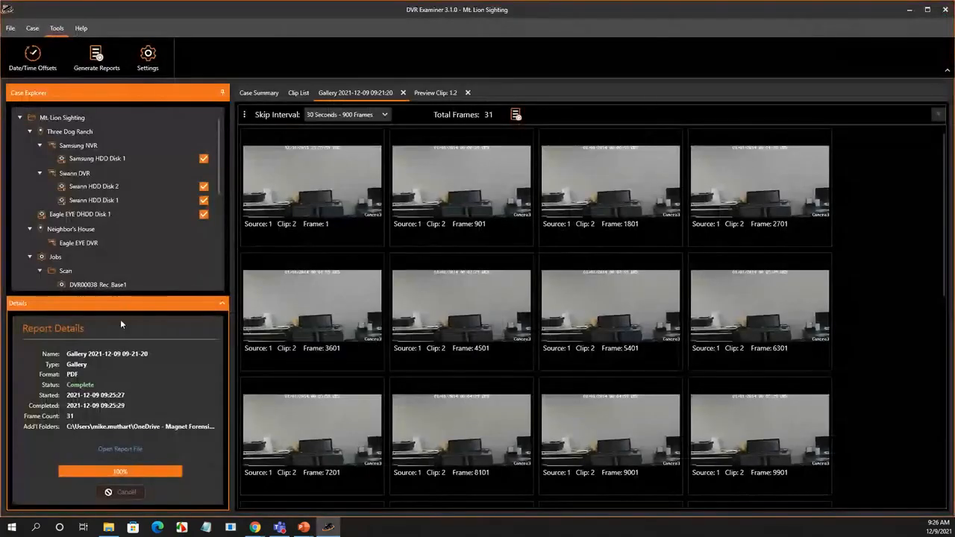
Step: Open the Case Summary report's PDF file from the Mt. Lion Sighting report jobs and examine its case hierarchy
scroll(131, 208, down, 6)
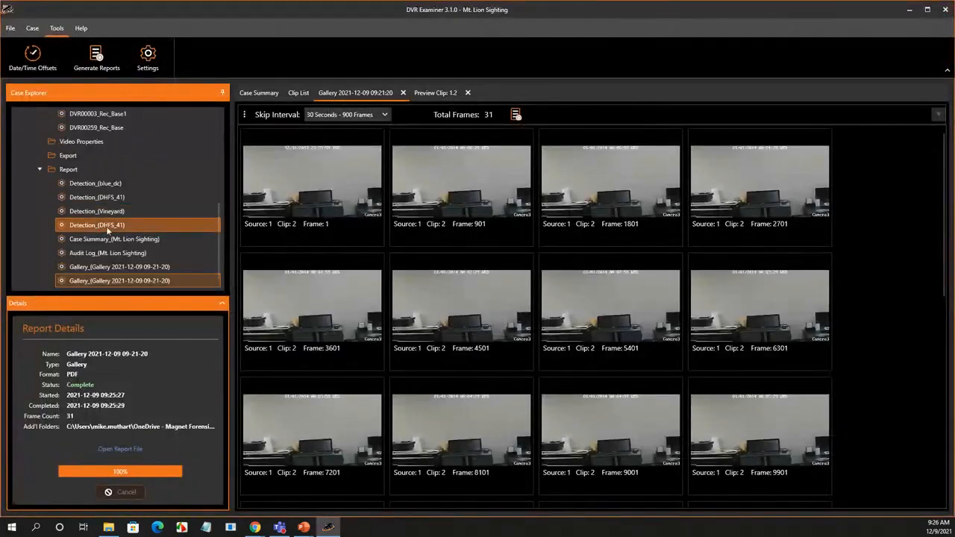
click(123, 239)
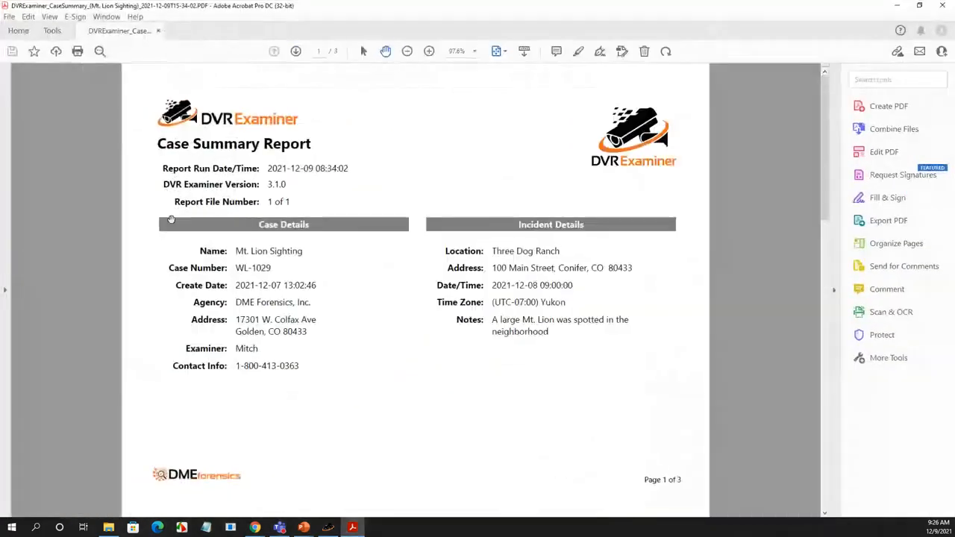
scroll(516, 240, down, 2)
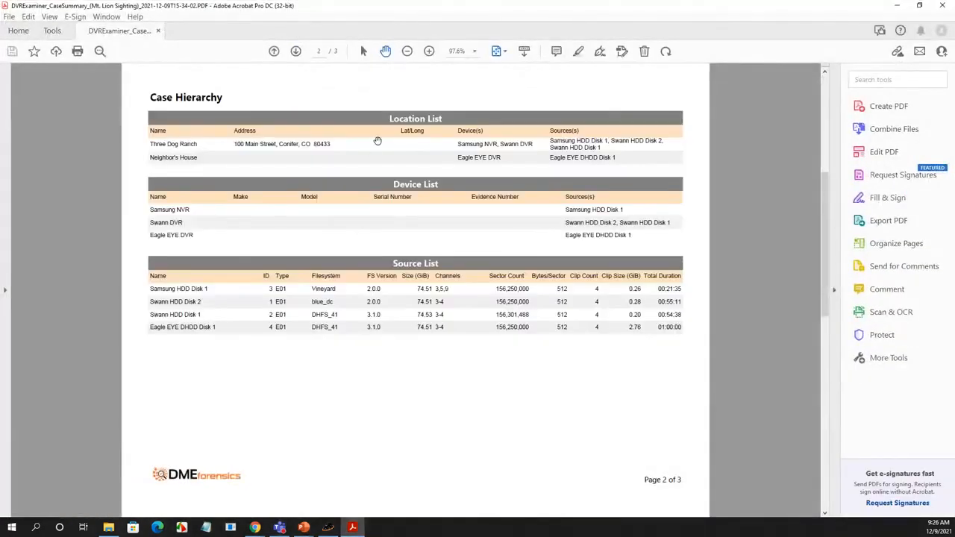
Step: Examine the Device Image List on the last page of the Case Summary PDF, return to its first page and close the file
scroll(376, 159, down, 2)
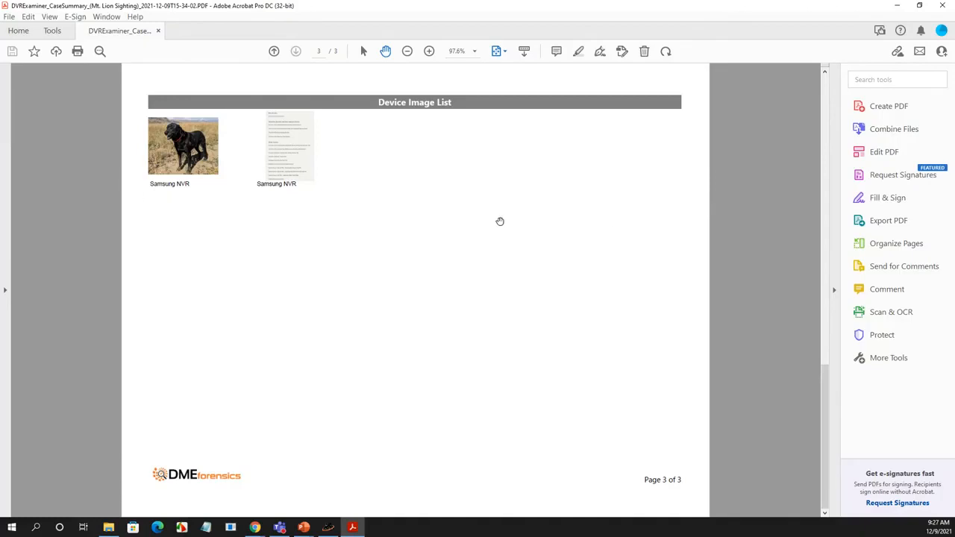
key(Home)
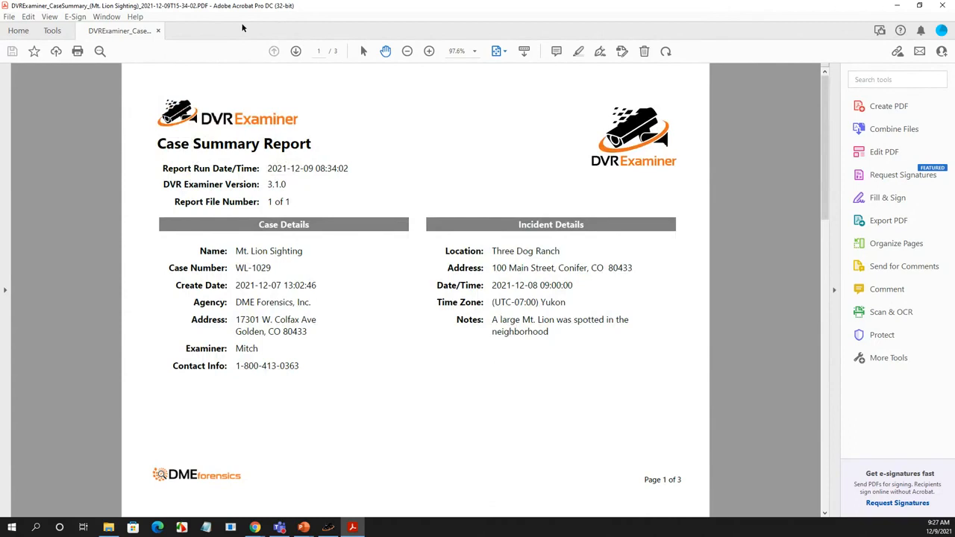
click(939, 9)
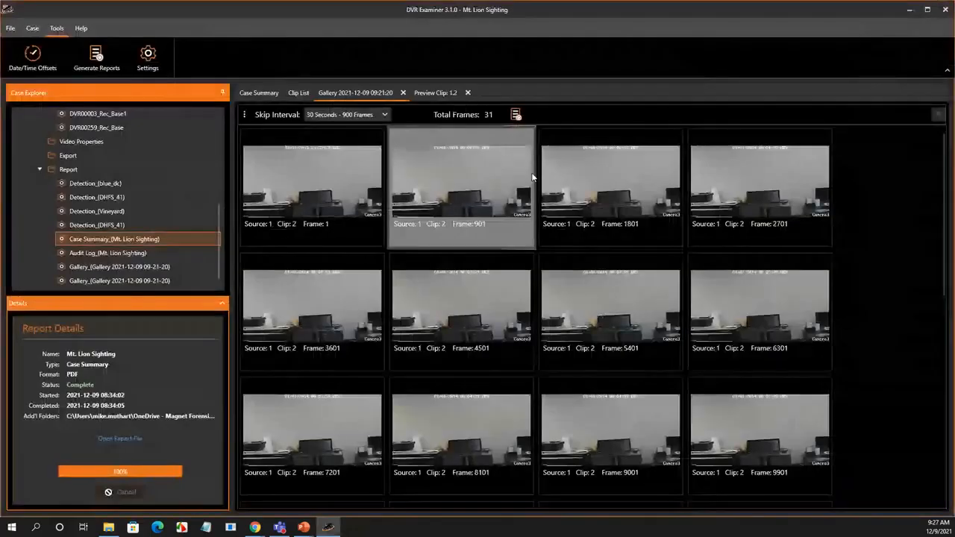
click(911, 10)
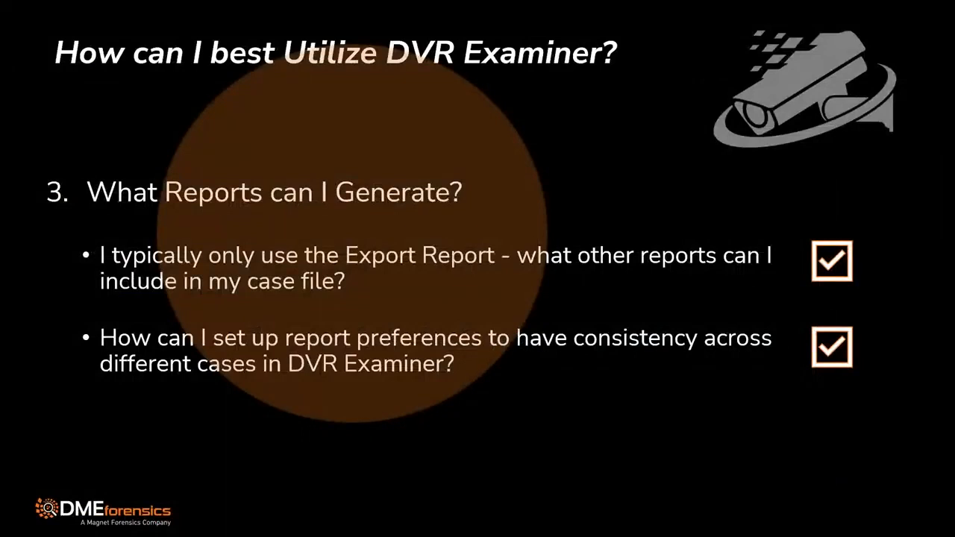
key(alt+Tab)
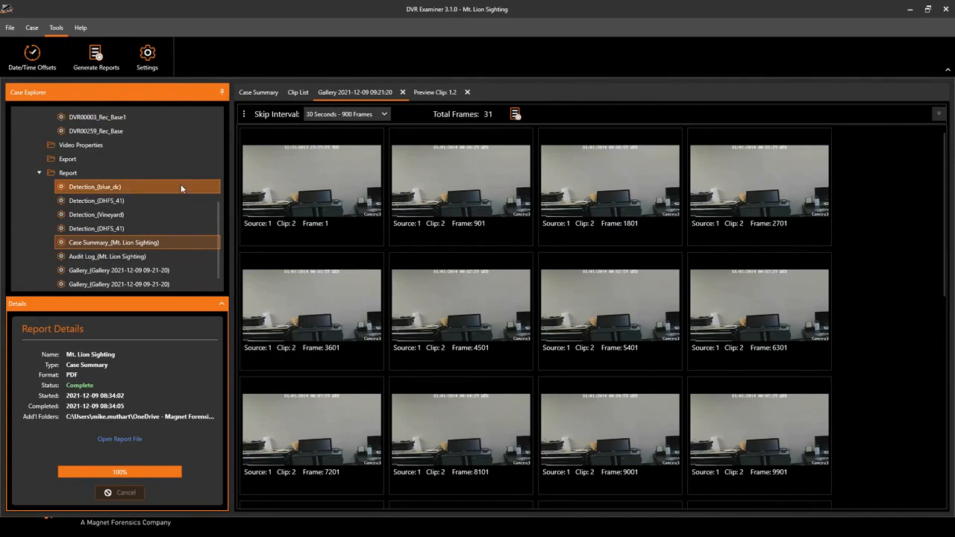
Step: Generate Adobe (pdf) Detection Results reports for Samsung HDD Disk 1, Swann HDD Disk 2, Swann HDD Disk 1 and Eagle EYE DHDD Disk 1
click(96, 57)
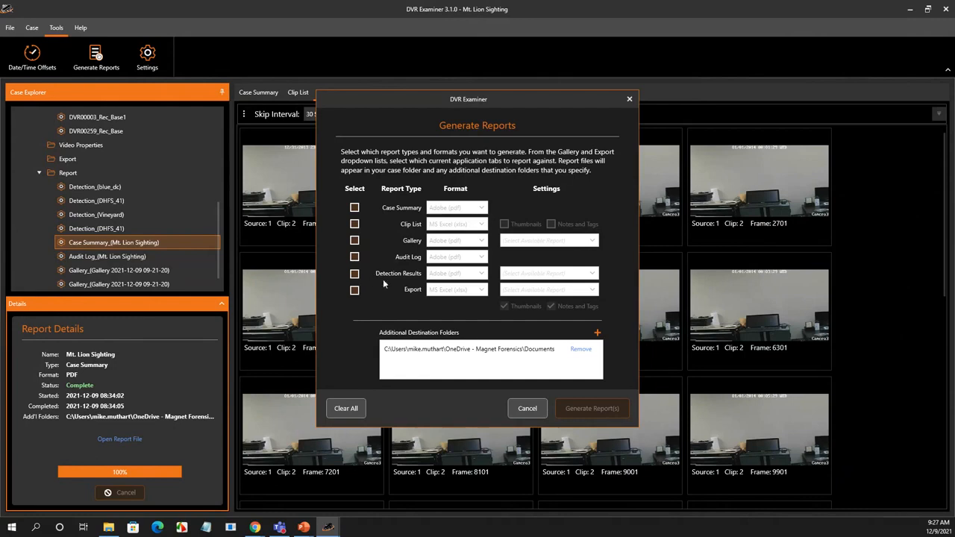
click(353, 275)
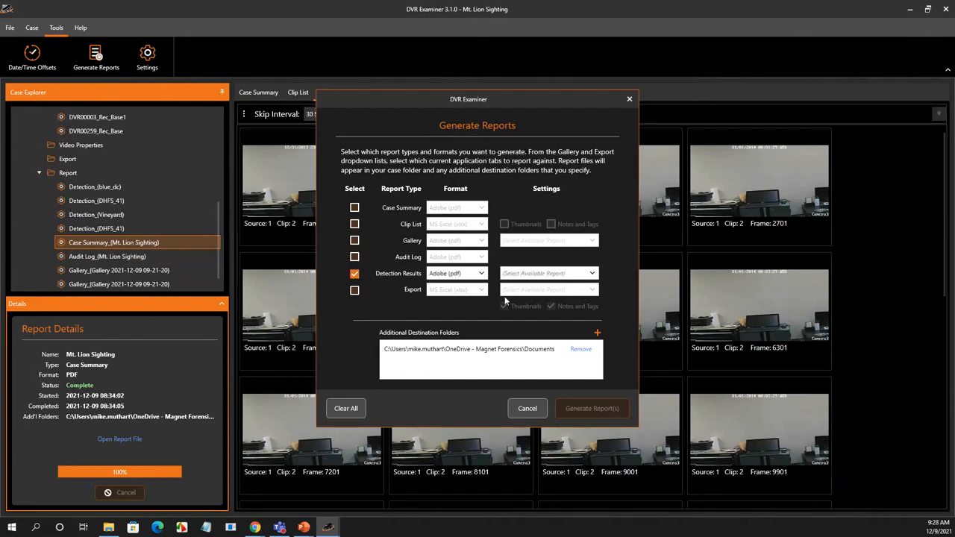
click(534, 276)
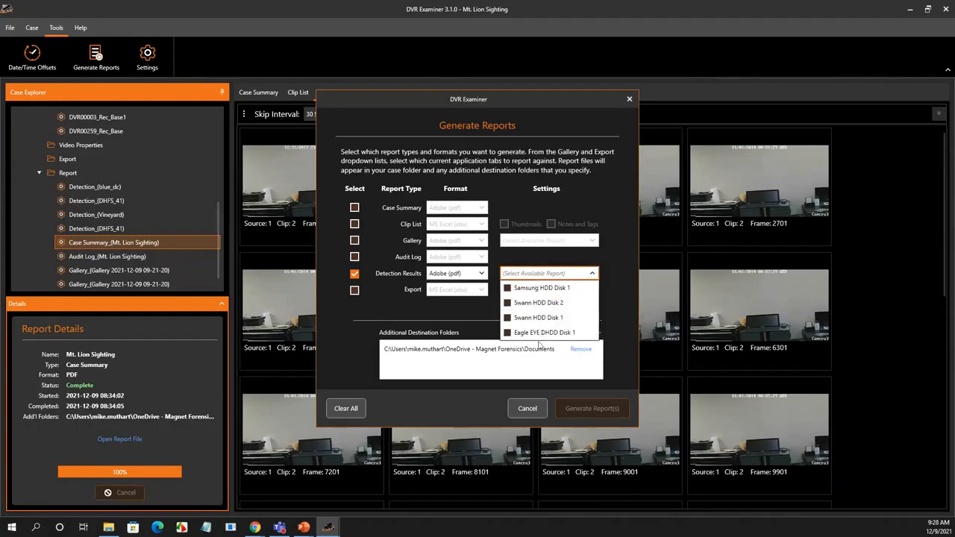
click(515, 288)
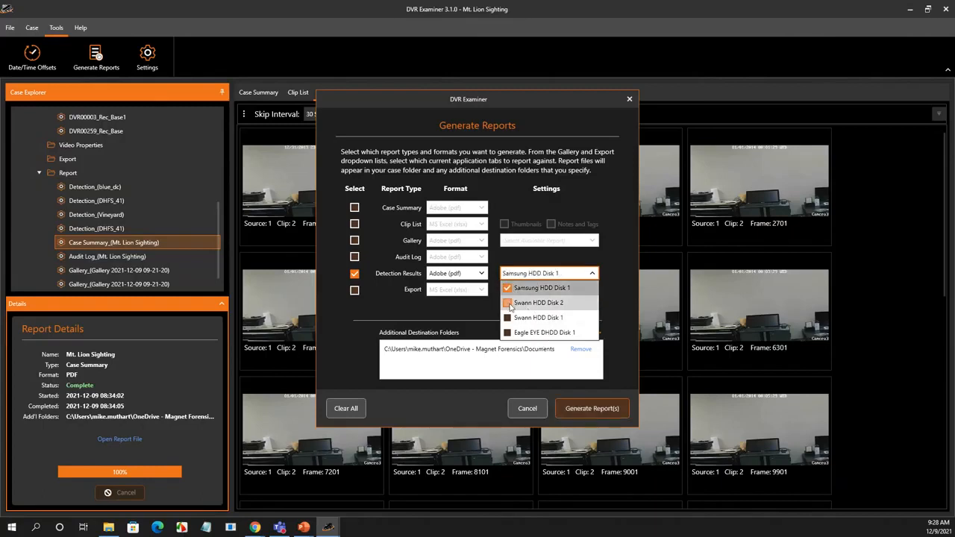
click(515, 303)
click(515, 318)
click(513, 334)
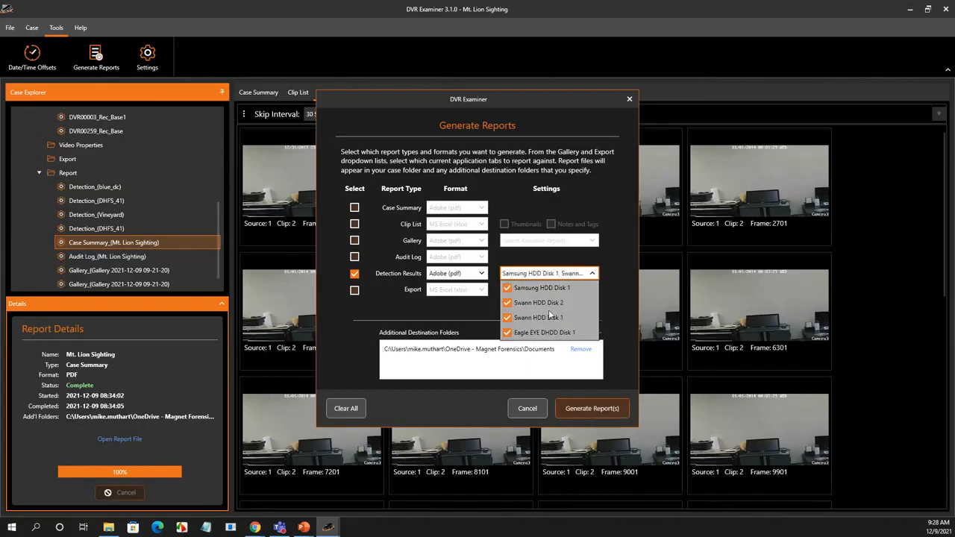
click(592, 408)
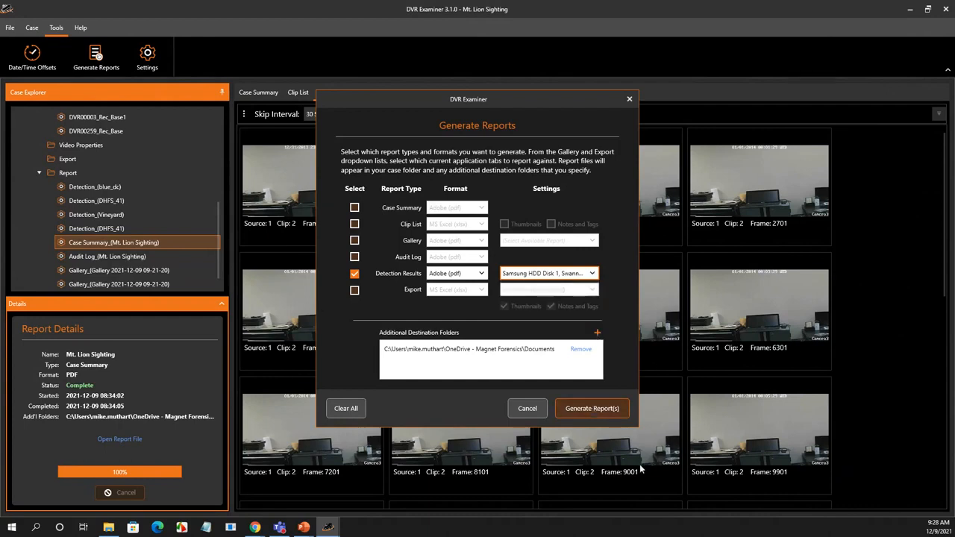
click(591, 407)
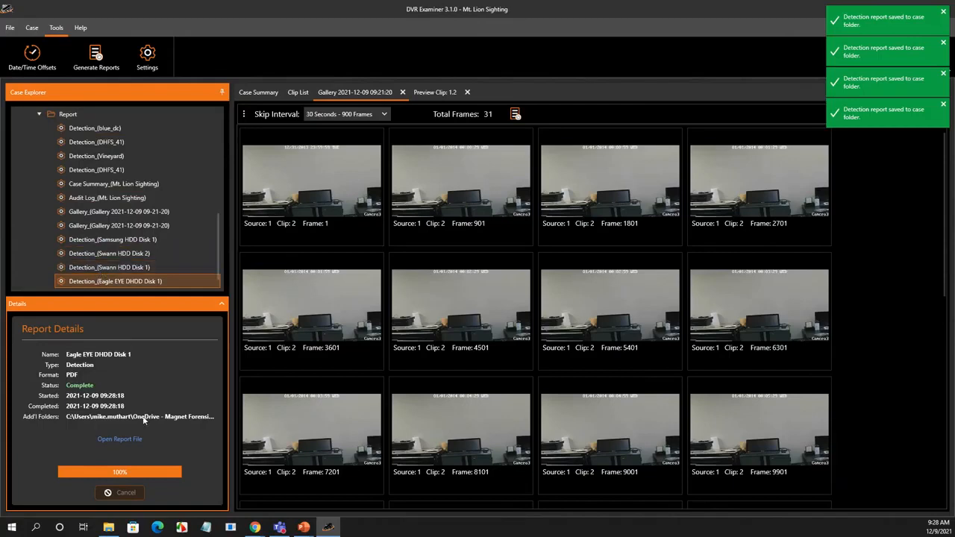
Step: Review the job details of the Detection, Case Summary and Gallery reports in the case's Report folder
click(108, 267)
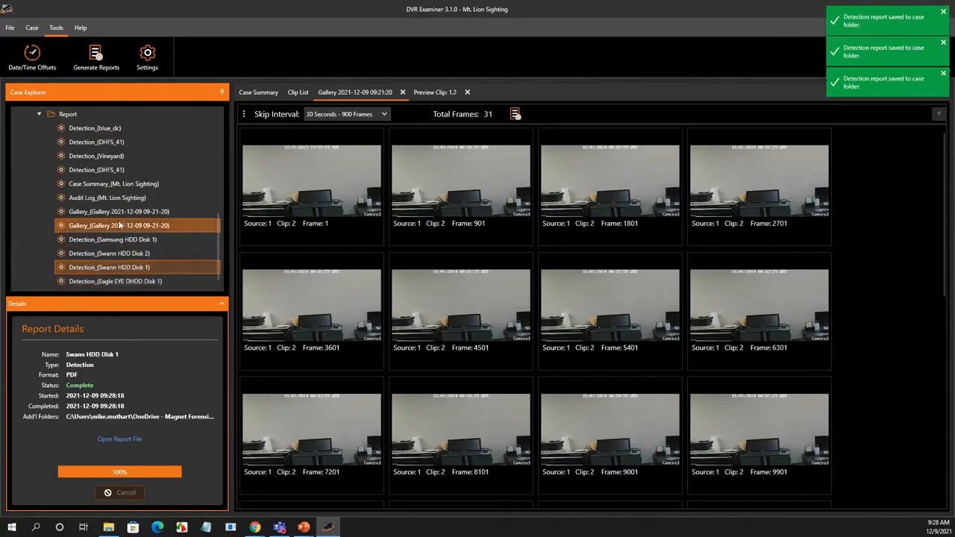
click(112, 183)
click(103, 156)
click(97, 141)
click(95, 128)
click(116, 226)
click(112, 281)
click(112, 239)
click(109, 170)
Step: Open the Detection report PDF for Eagle EYE DHDD Disk 1 and maximize its window
click(136, 282)
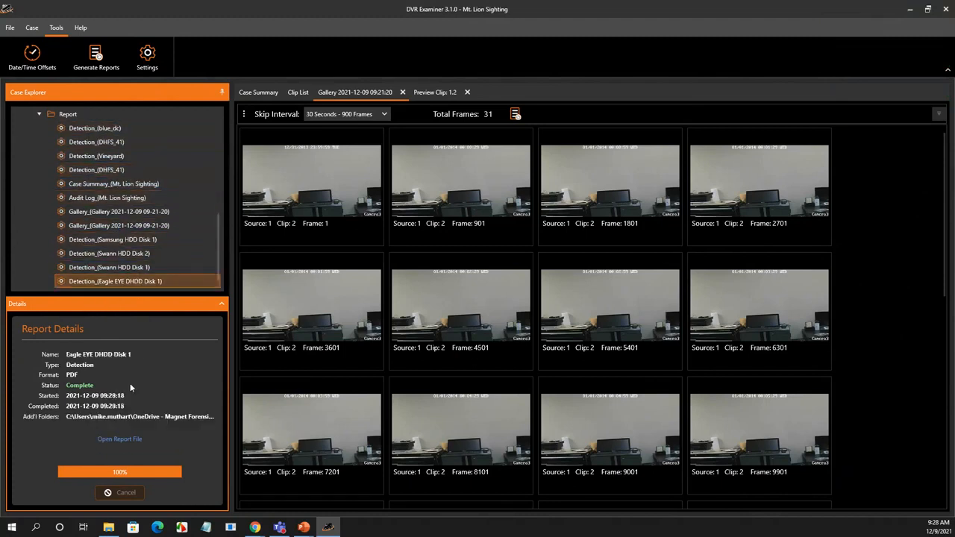
click(111, 439)
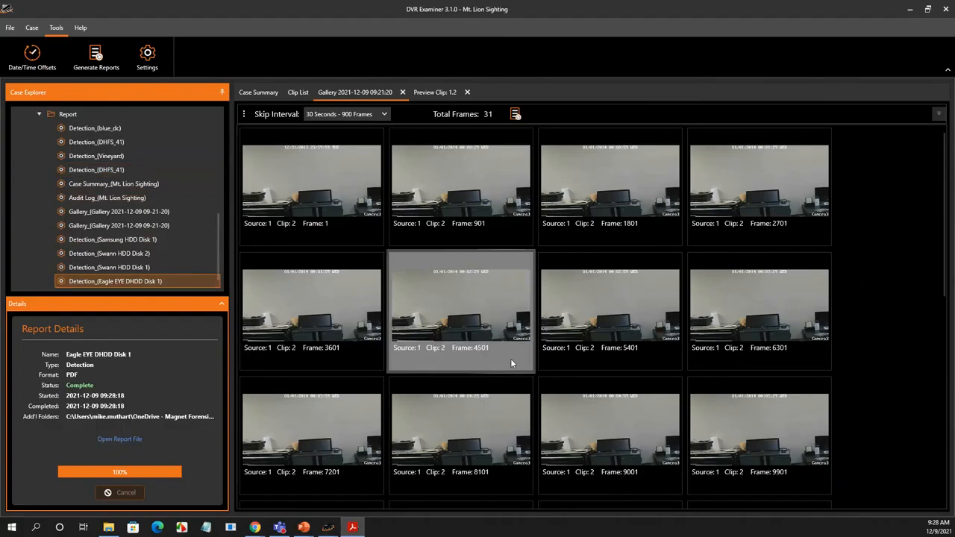
drag(564, 128, 489, 50)
double_click(489, 46)
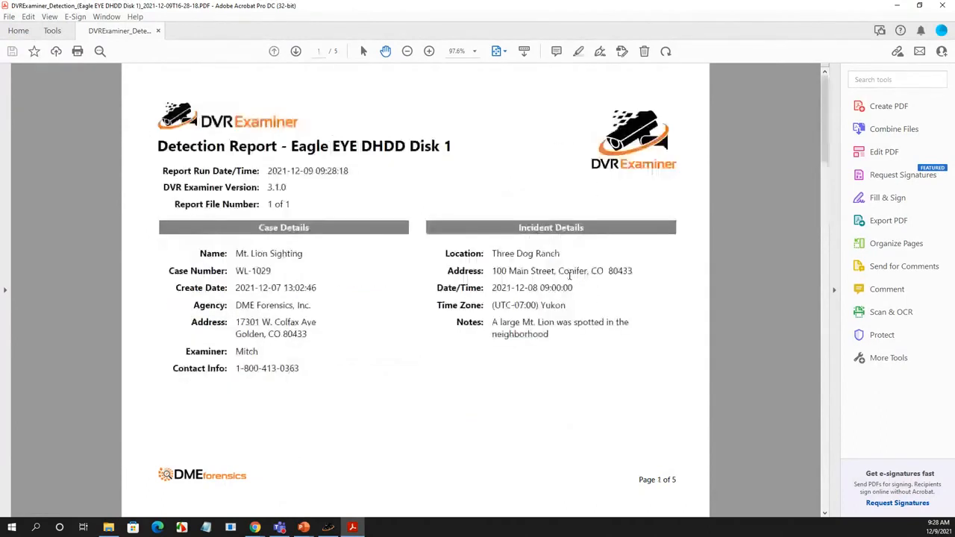
Step: Examine the Eagle EYE DHDD Disk 1 detection results, filesystem feature support and glossary, and close the PDF
scroll(570, 275, down, 1)
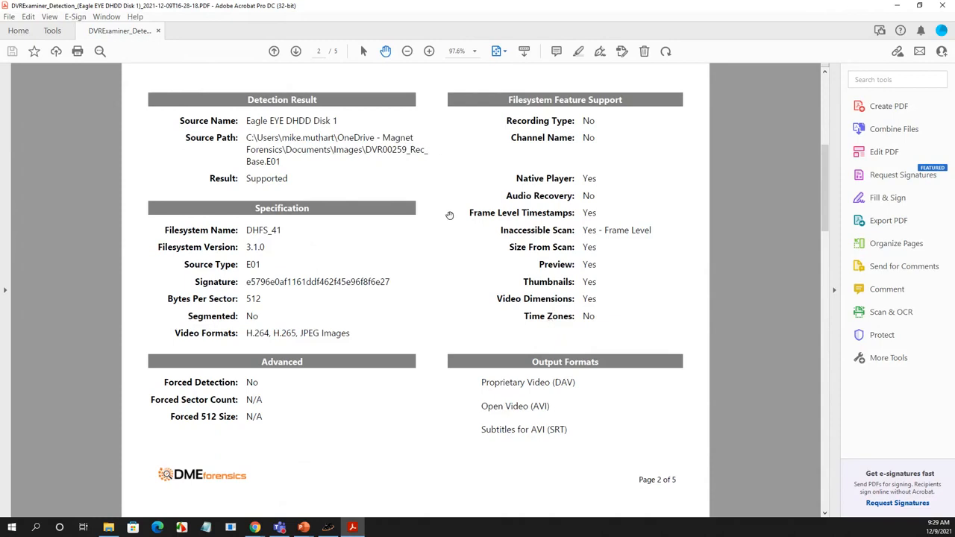
scroll(449, 217, down, 2)
scroll(450, 217, up, 2)
scroll(425, 217, down, 2)
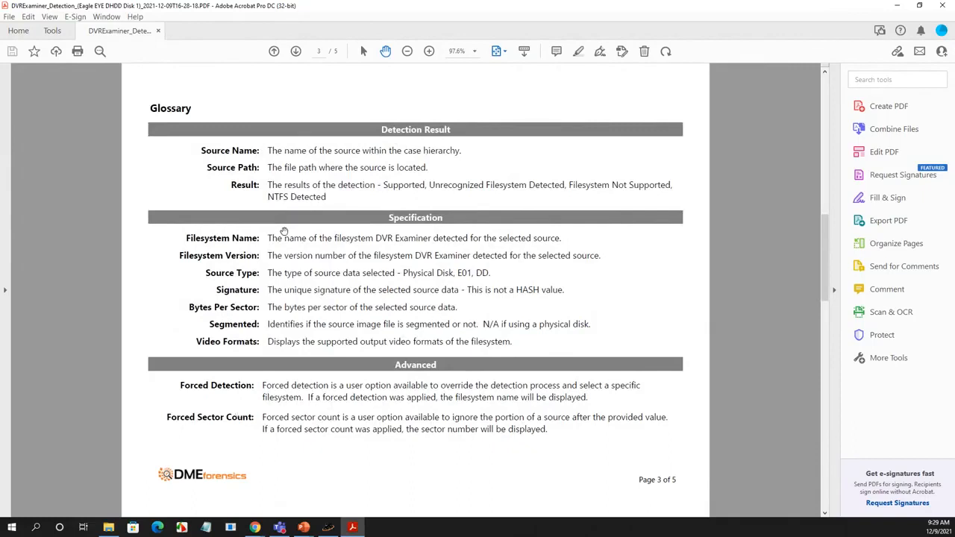
scroll(284, 230, up, 2)
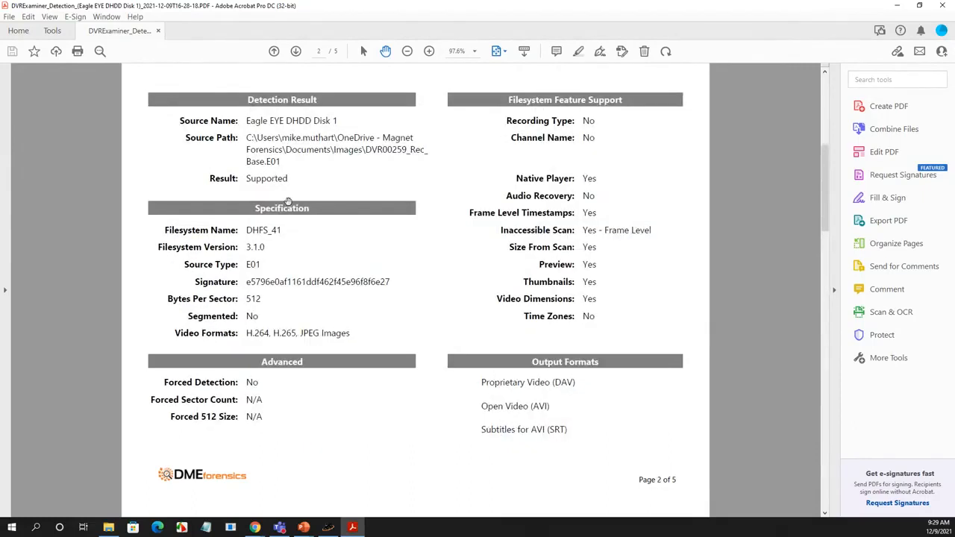
scroll(291, 215, down, 2)
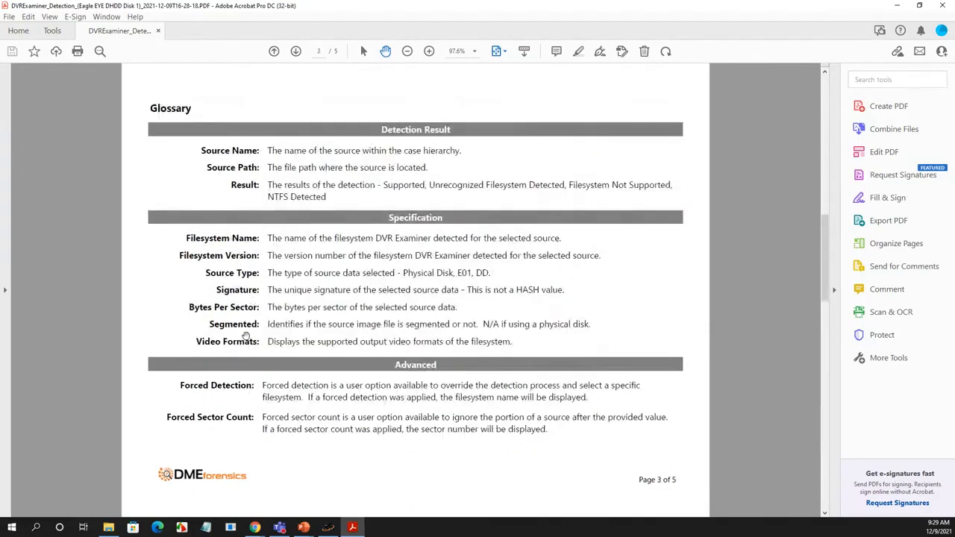
scroll(246, 299, down, 2)
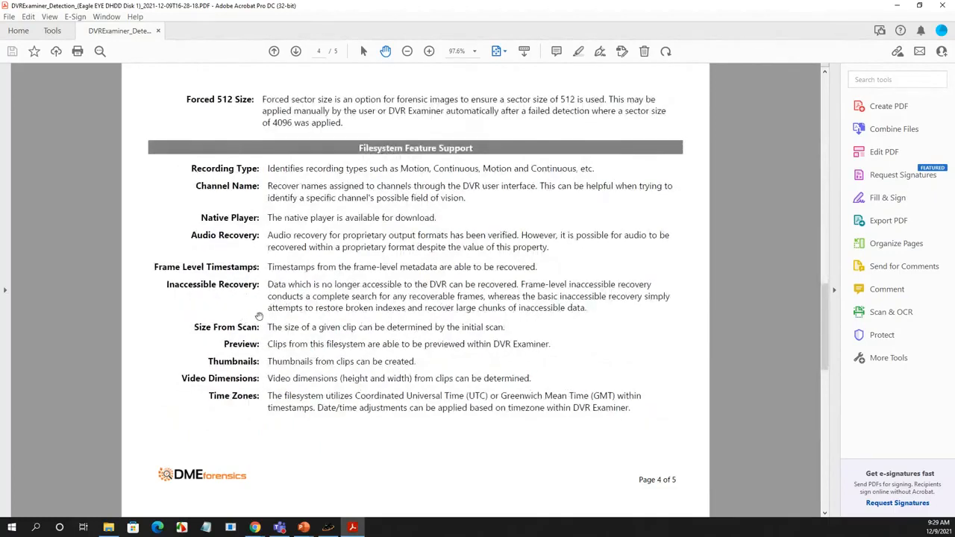
scroll(256, 298, down, 2)
scroll(256, 327, up, 2)
scroll(255, 328, up, 6)
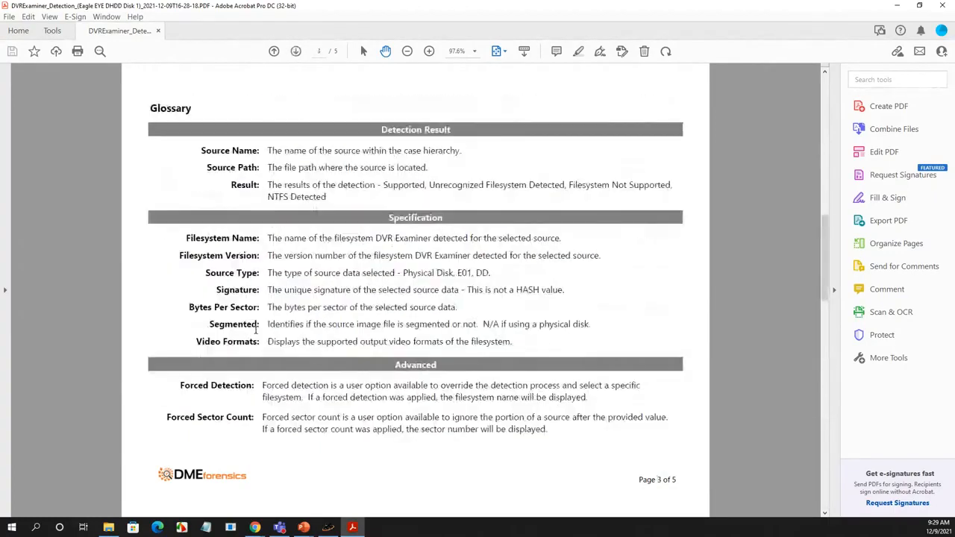
click(948, 5)
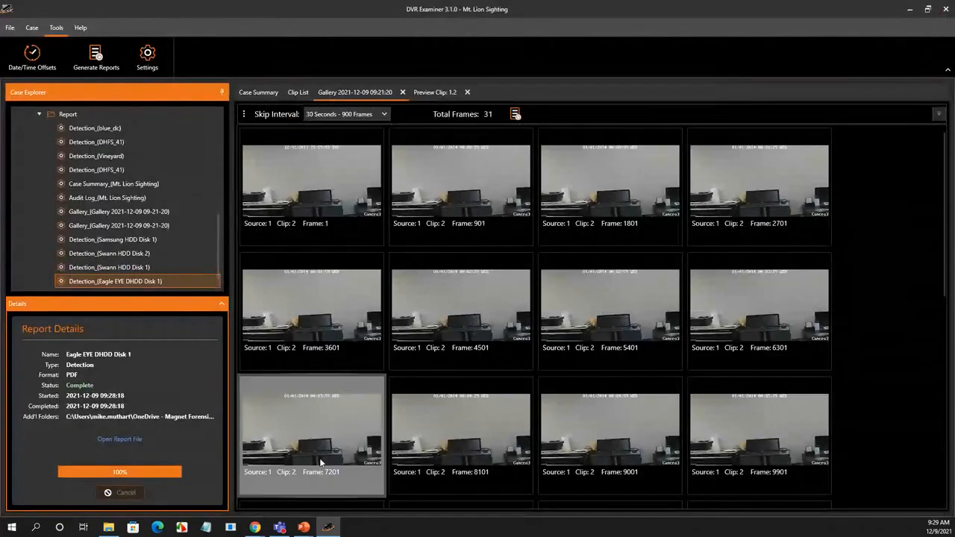
Step: Check the report types and destination folders offered for report generation, and close the dialog without generating anything
click(96, 56)
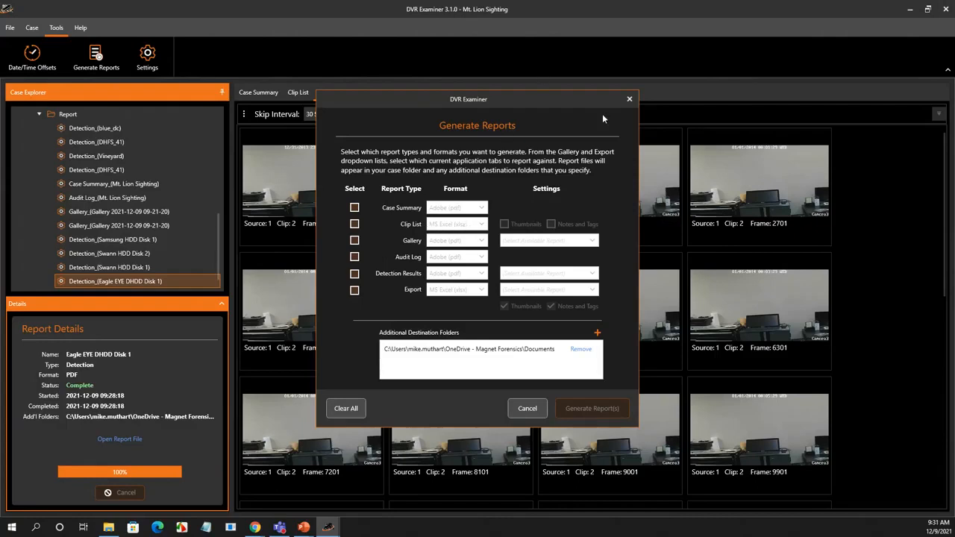
click(630, 100)
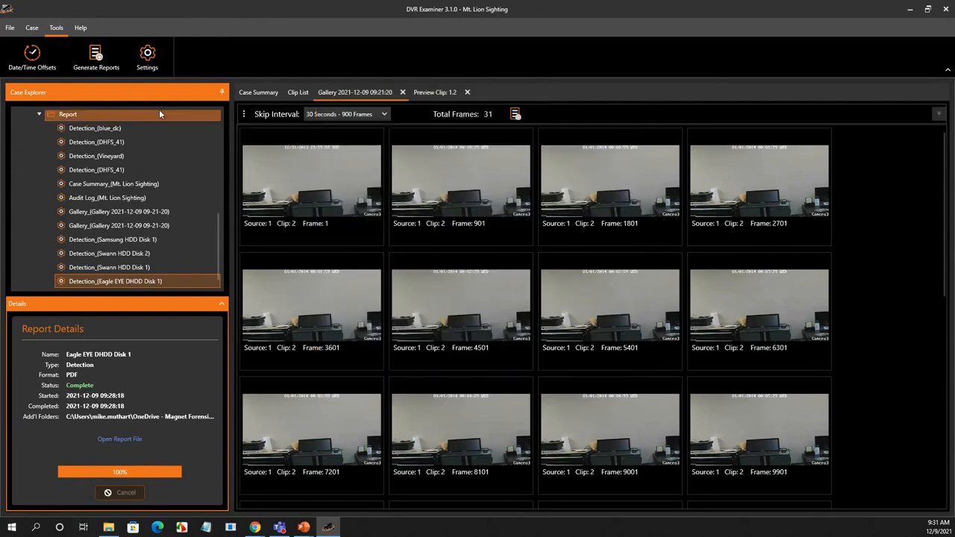
Step: In the default report settings, set the Audit Log format to MS Excel (xlsx) and include Thumbnails and Notes and Tags for Clip List reports
click(147, 59)
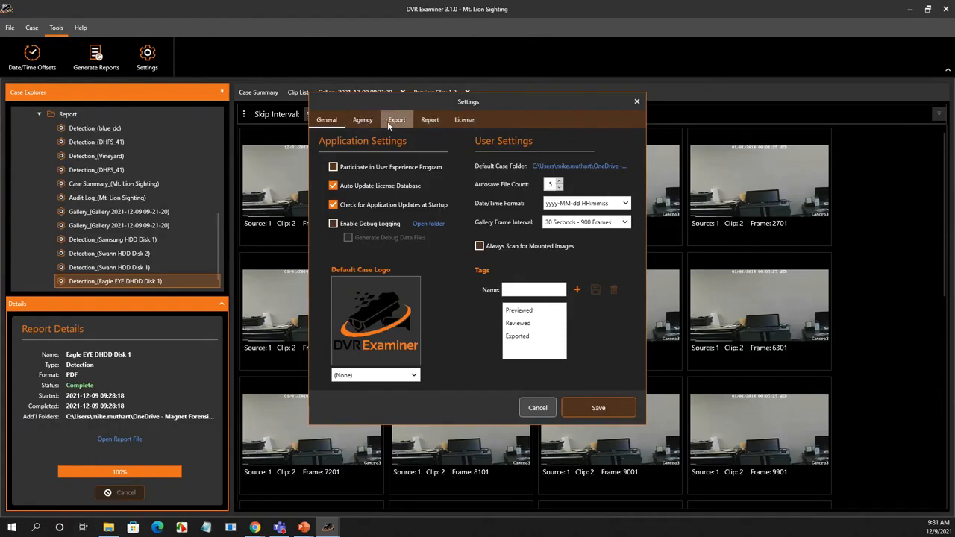
click(429, 121)
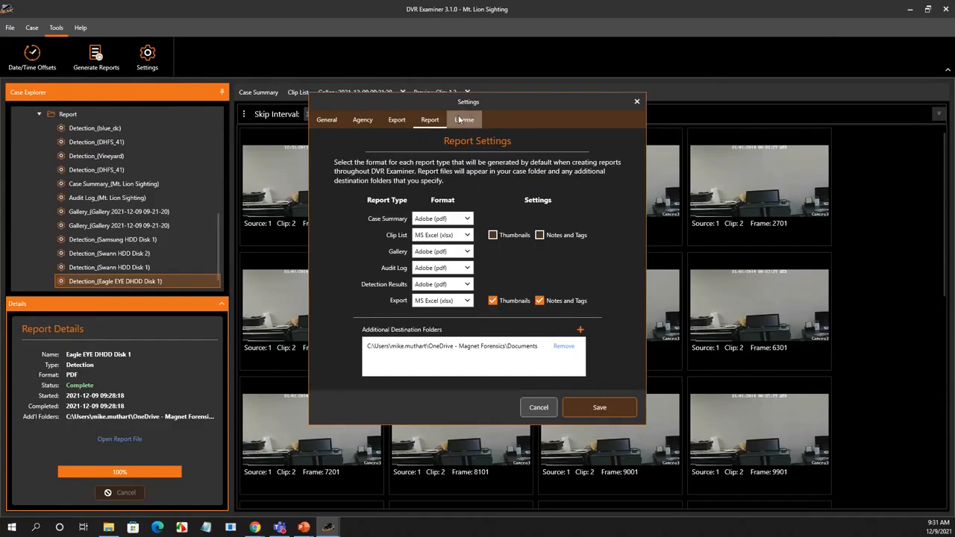
click(467, 268)
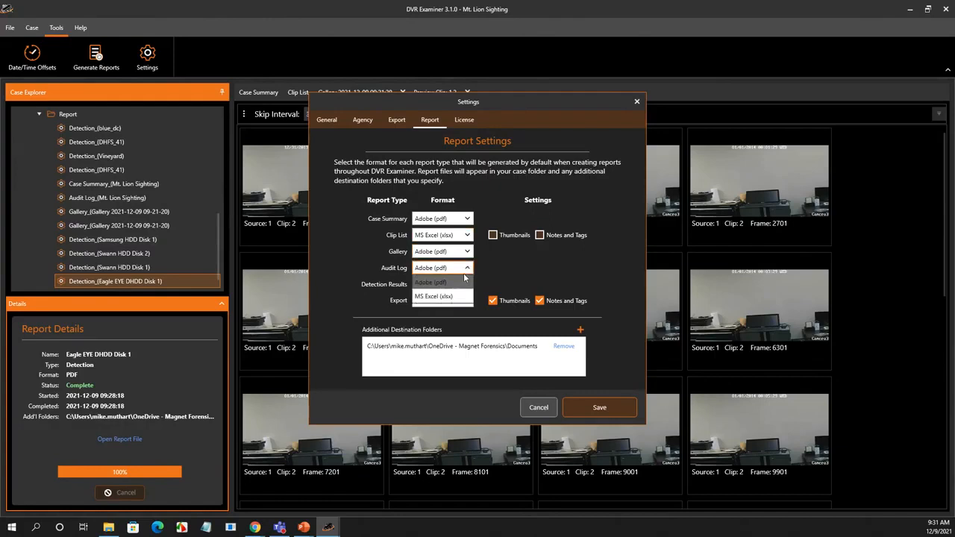
click(425, 277)
click(492, 235)
click(539, 234)
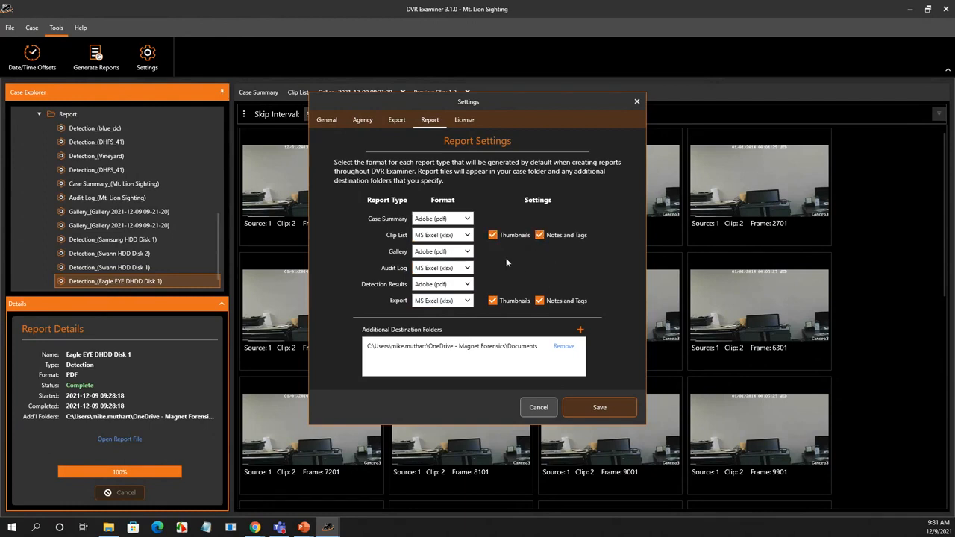
Step: Remove the additional destination folder from the default report settings and save them
click(564, 348)
click(514, 295)
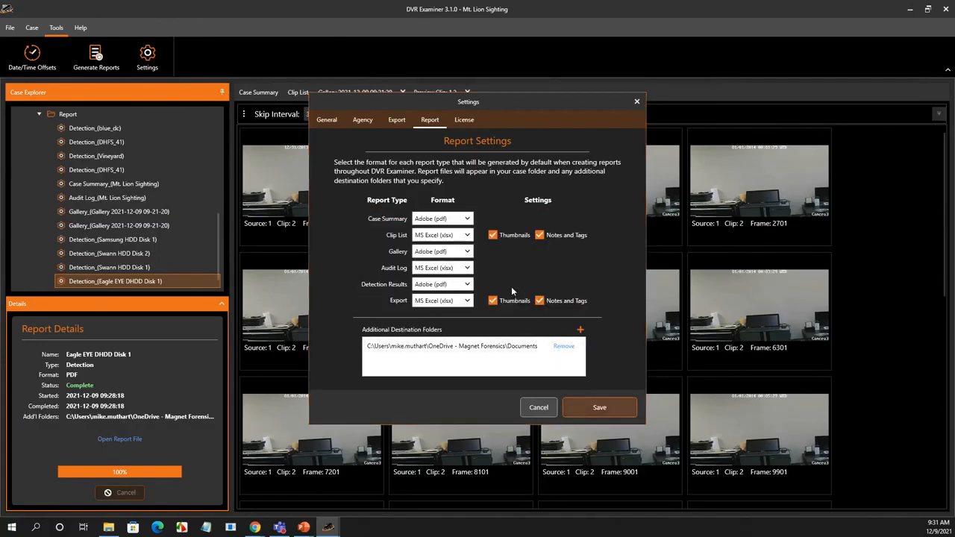
click(598, 408)
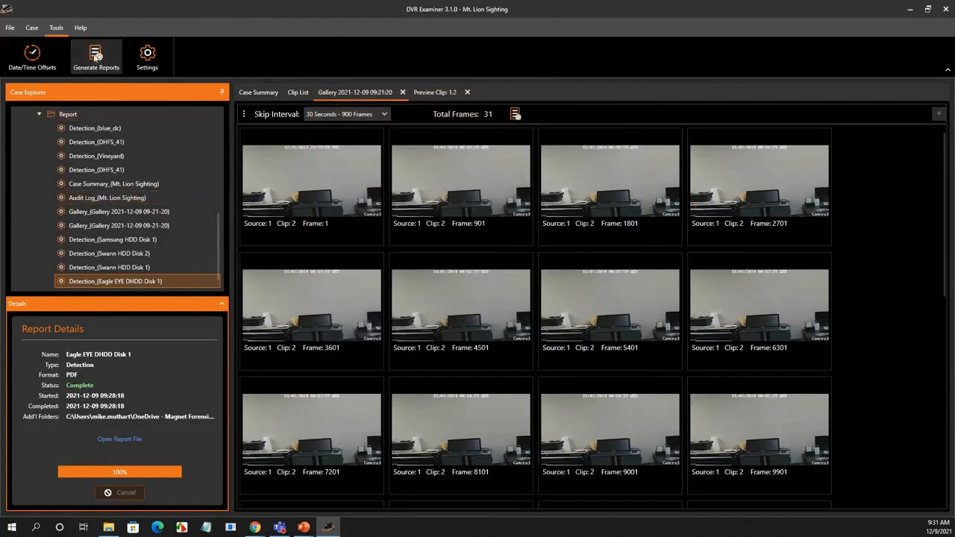
Step: Select the Clip List and Audit Log reports for generation to check their default options, and close the dialog without generating them
click(95, 56)
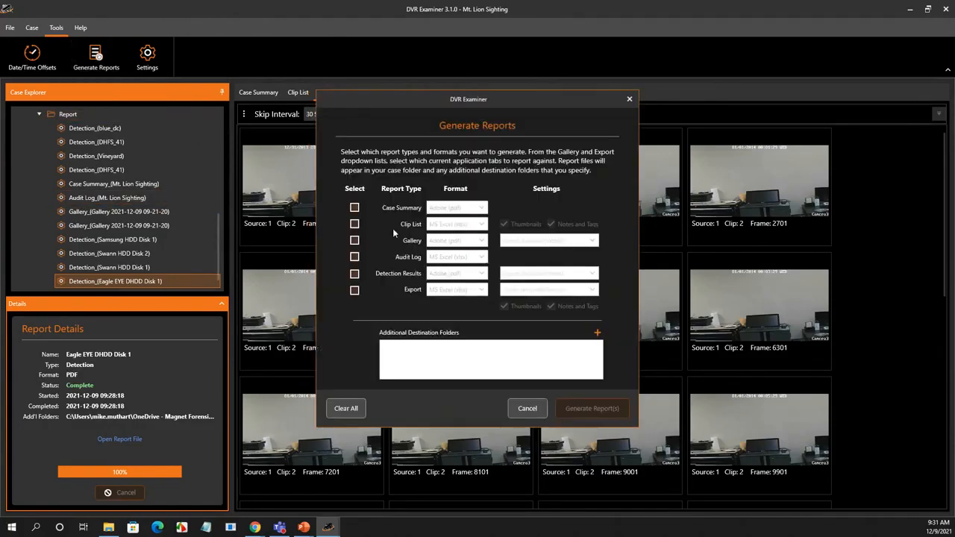
click(355, 223)
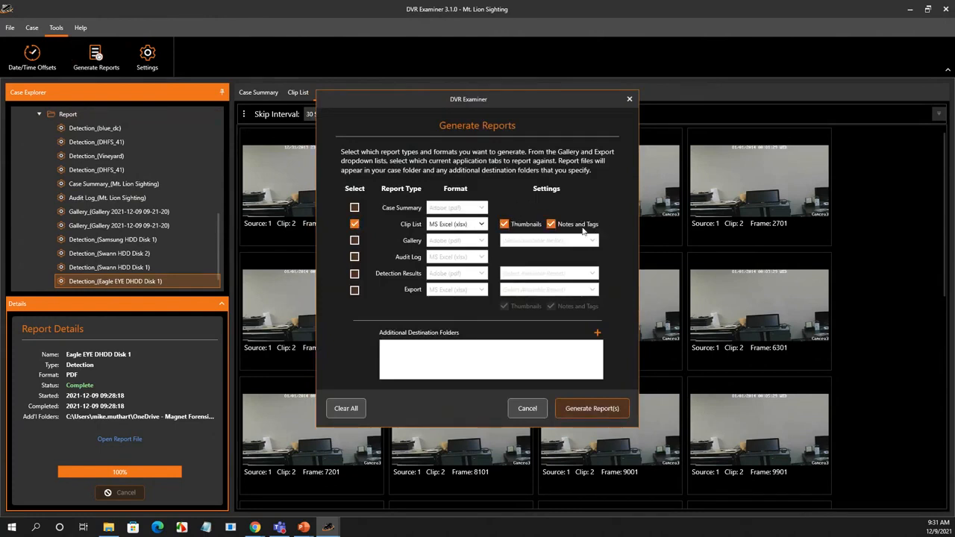
click(355, 256)
click(629, 99)
Step: Review the default report and agency settings, save them, and check the agency details in the Case Summary
click(147, 54)
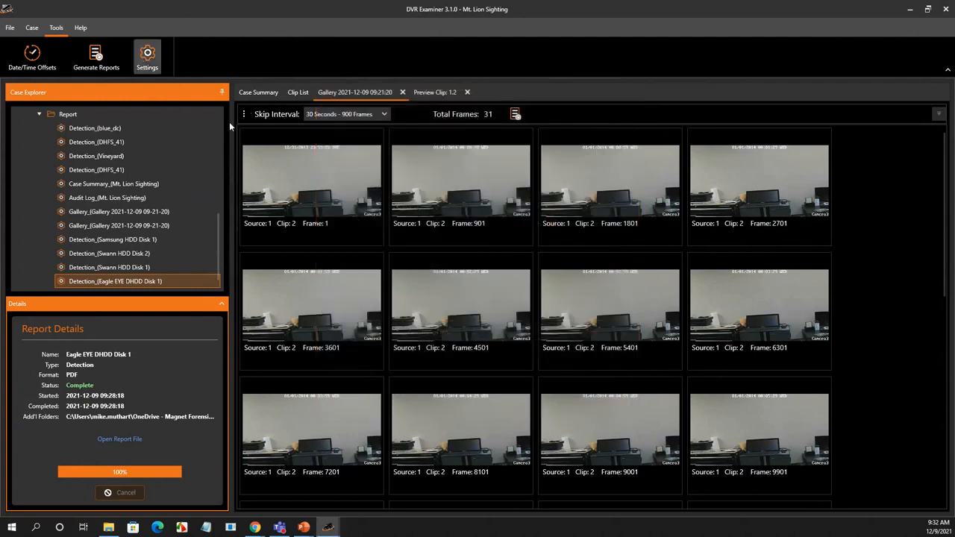
click(431, 120)
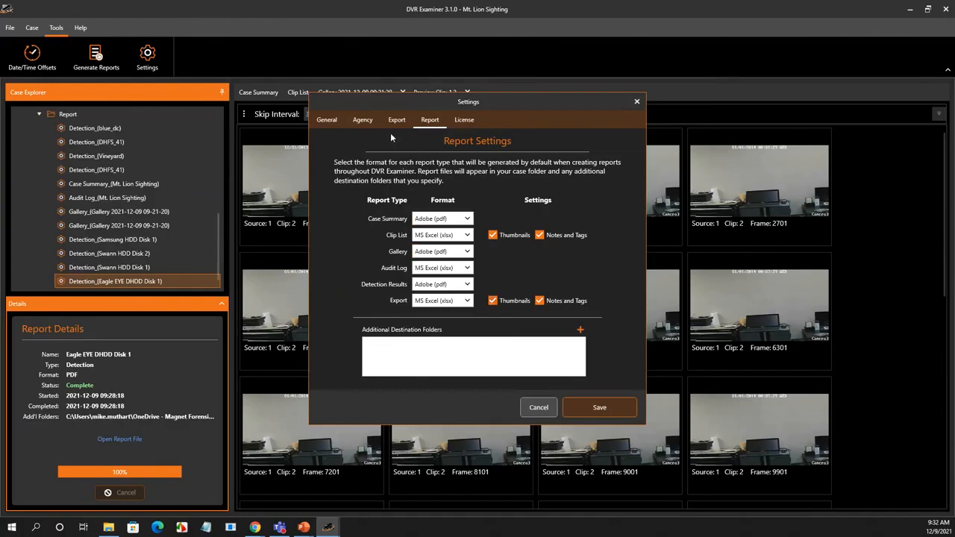
click(366, 122)
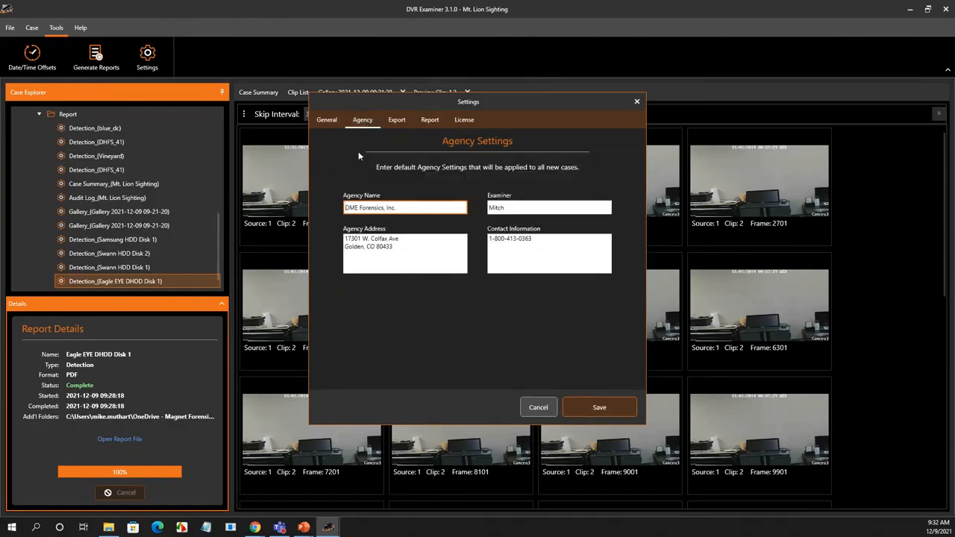
drag(468, 102, 697, 89)
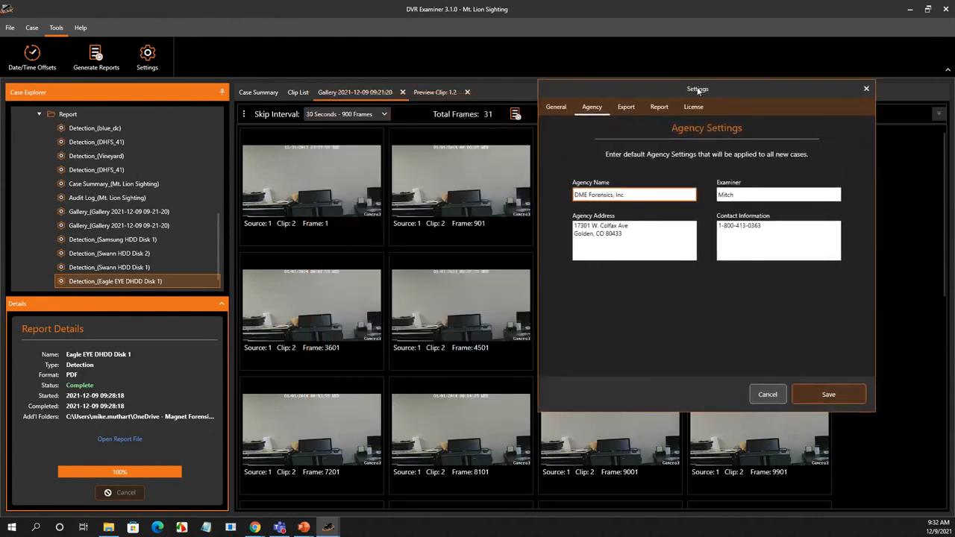
click(833, 393)
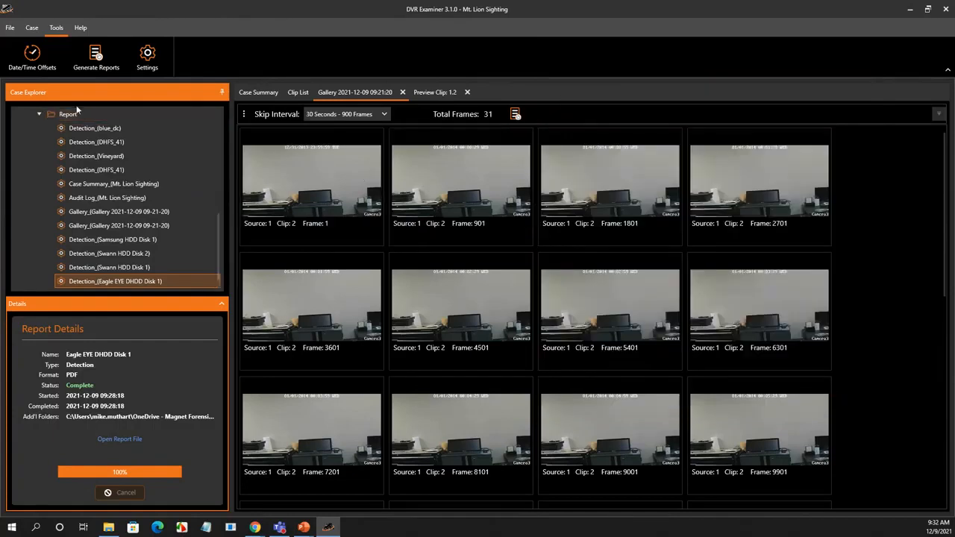
click(251, 95)
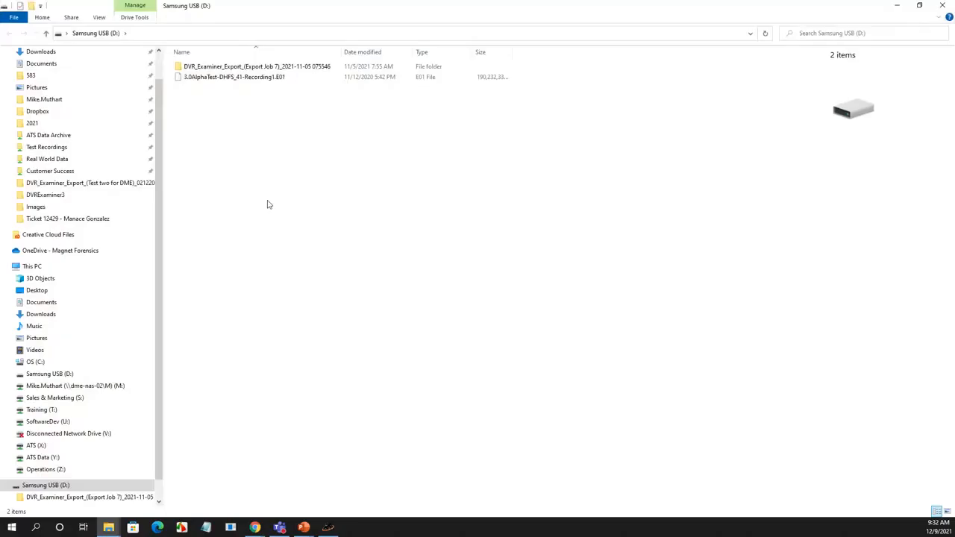
click(897, 6)
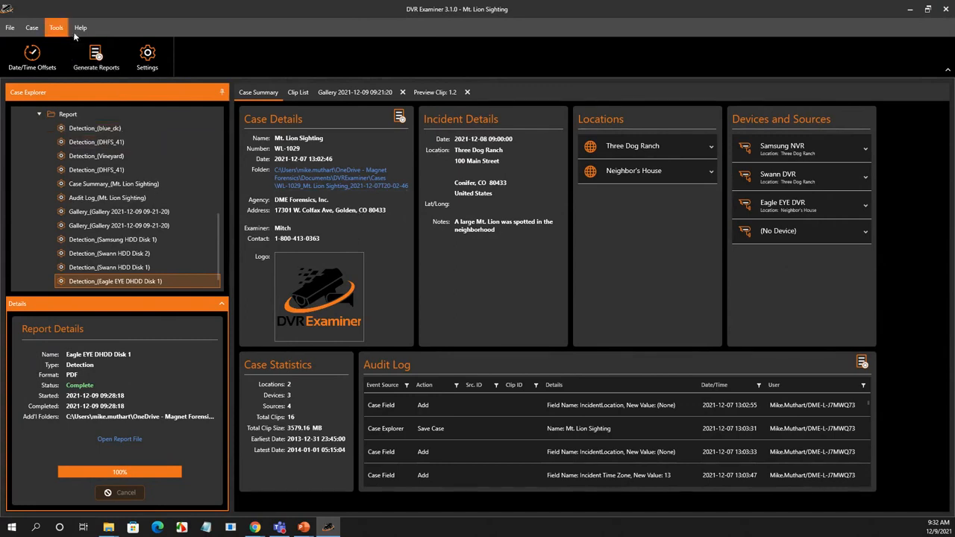
Step: Add Proprietary Video and Subtitles for AVI (SRT) to Open Video (AVI) as default export media formats
click(147, 63)
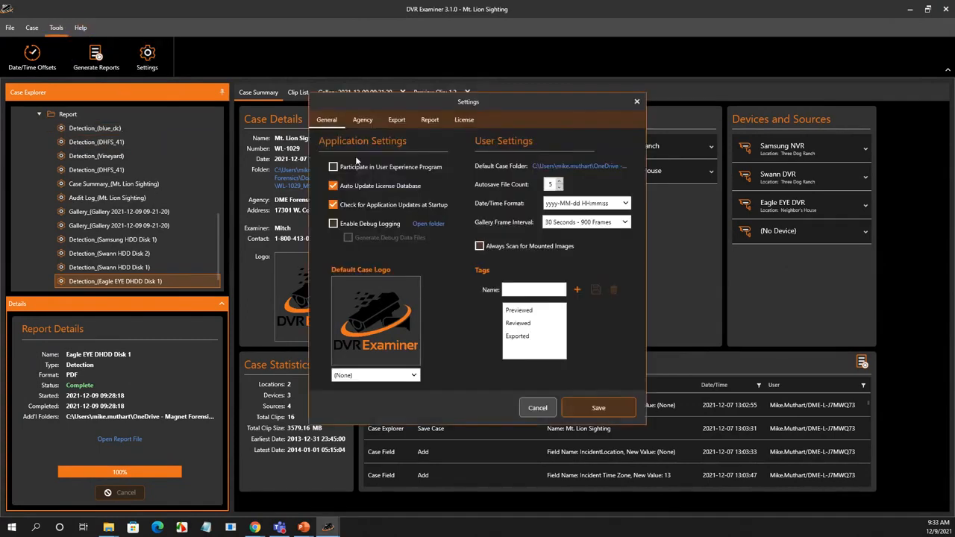
click(397, 120)
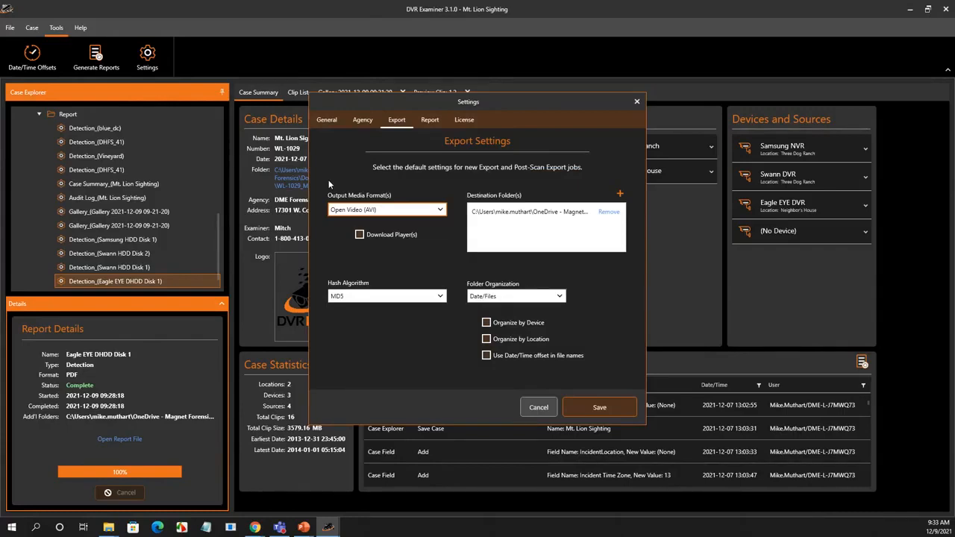
click(364, 213)
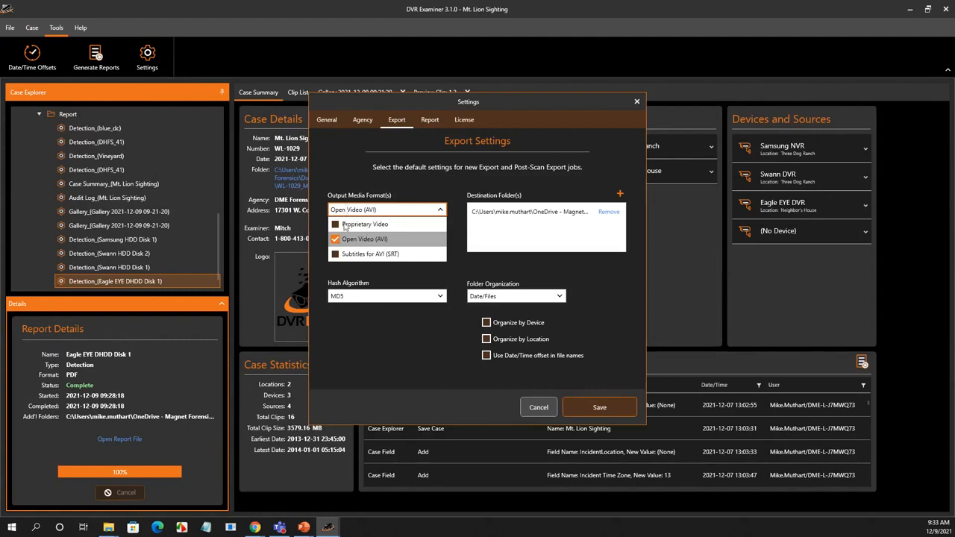
click(355, 192)
click(355, 212)
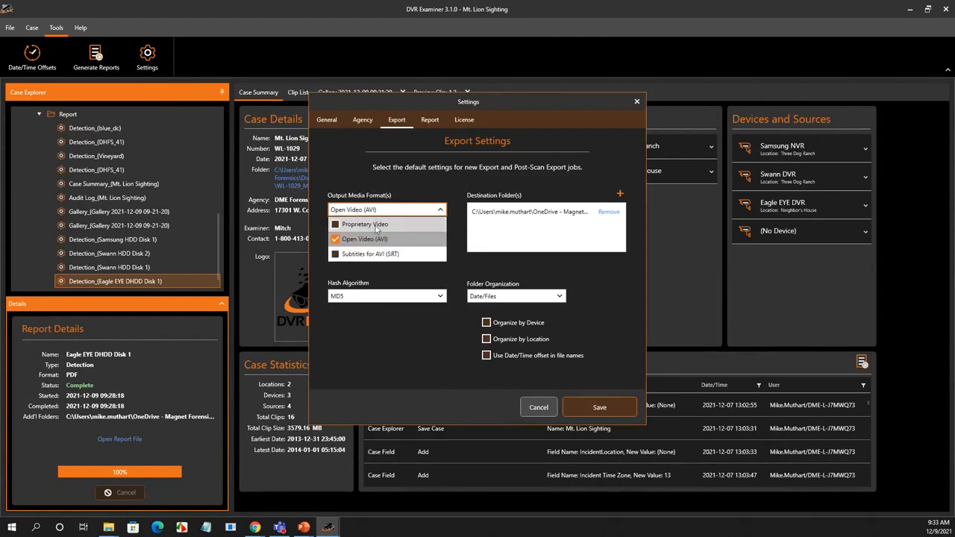
click(341, 227)
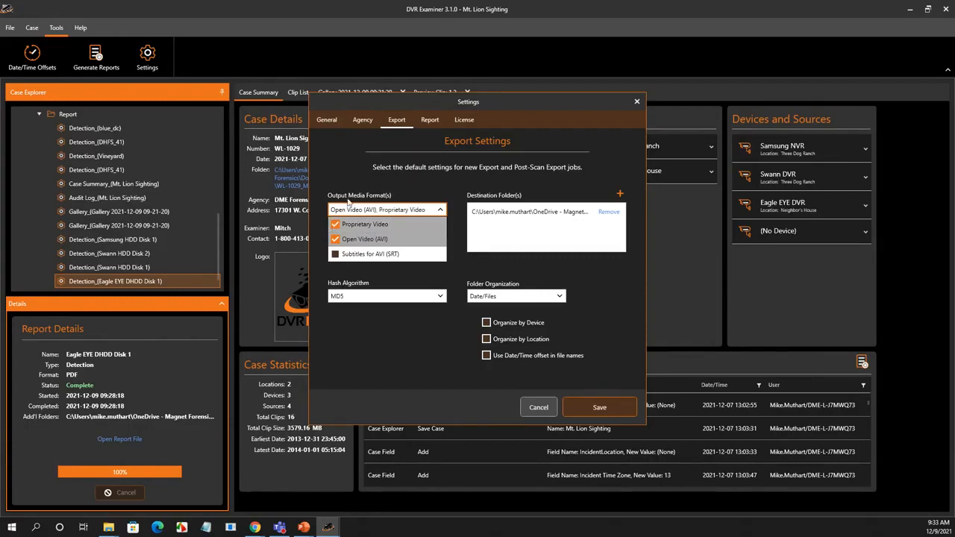
click(333, 254)
click(403, 184)
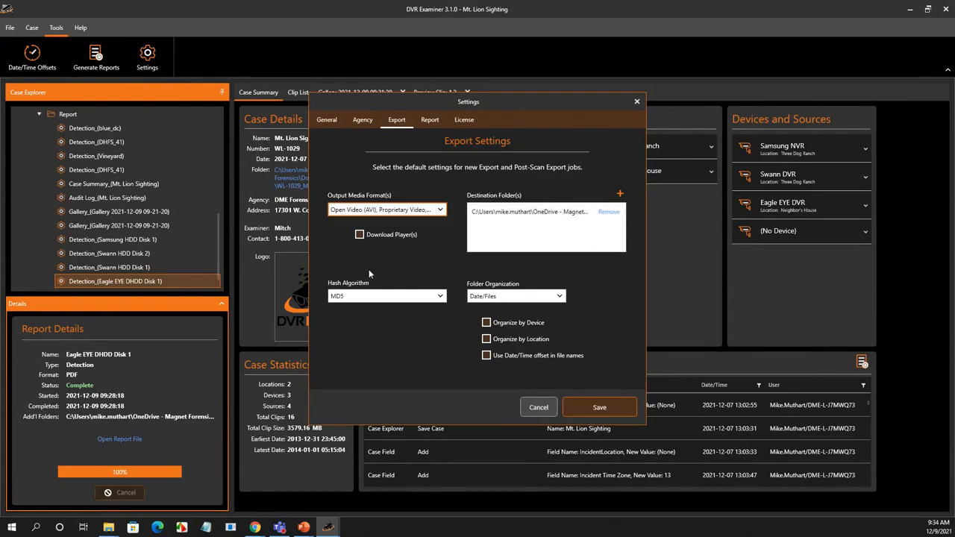
Step: Choose MD5 as the default export hash algorithm and save the export settings
click(440, 299)
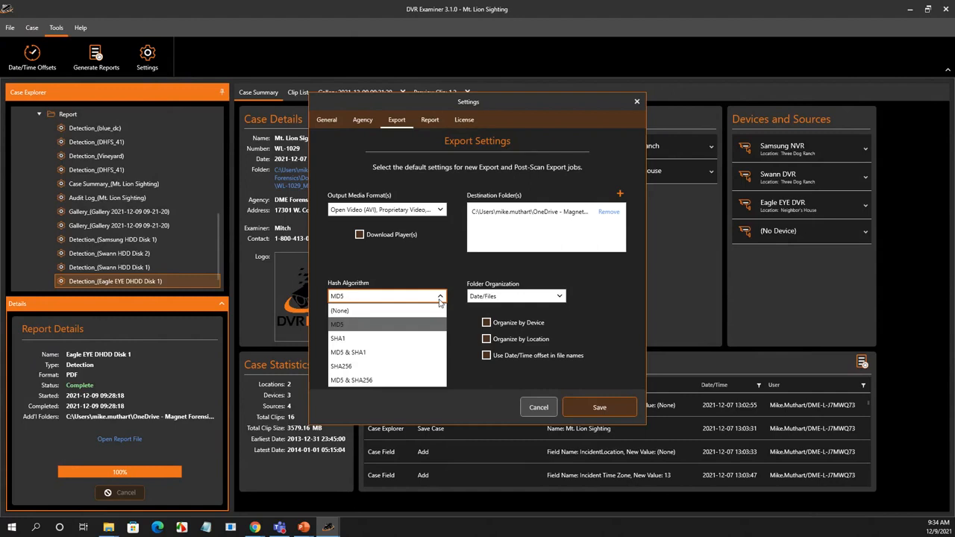
click(377, 324)
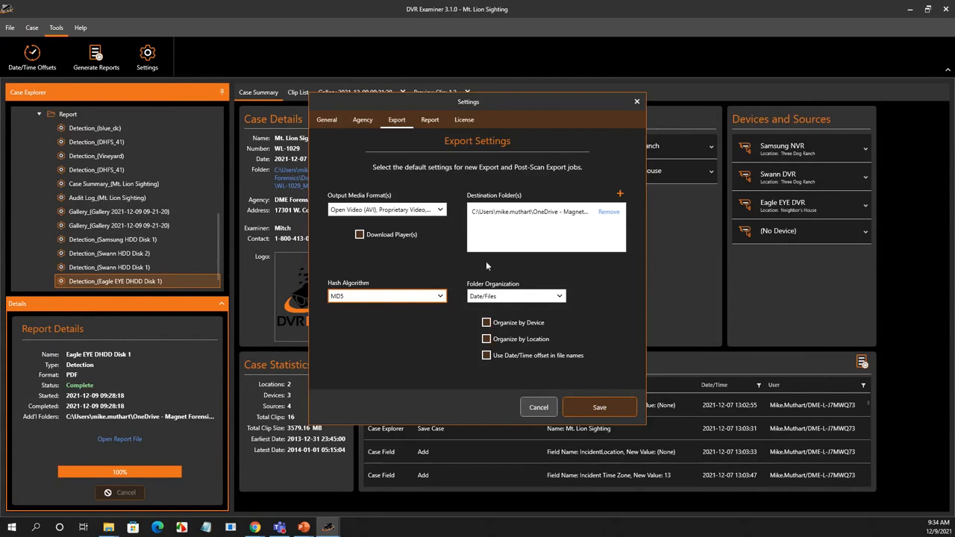
click(601, 412)
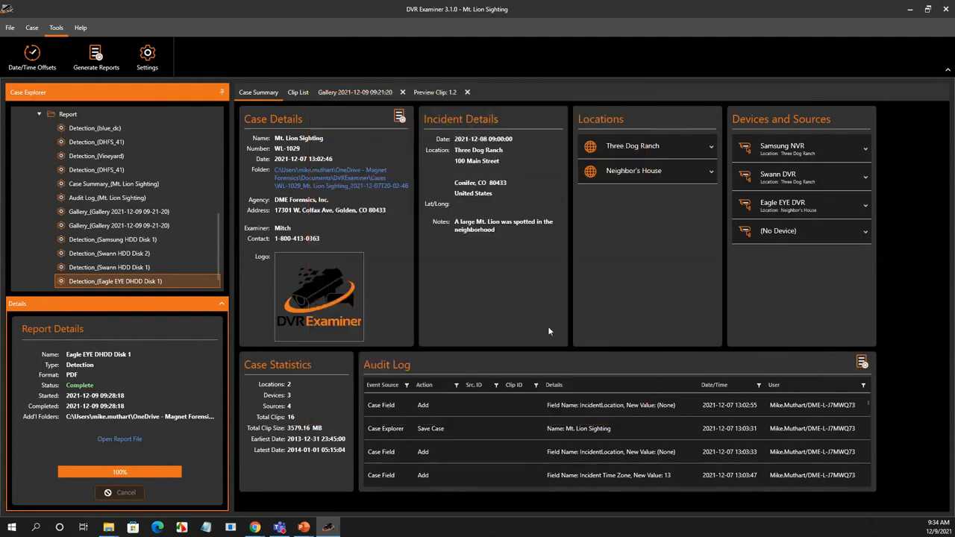
Step: Set up an export job for clip 4 of Swann HDD Disk 2 from the clip list
click(298, 92)
click(343, 198)
right_click(342, 199)
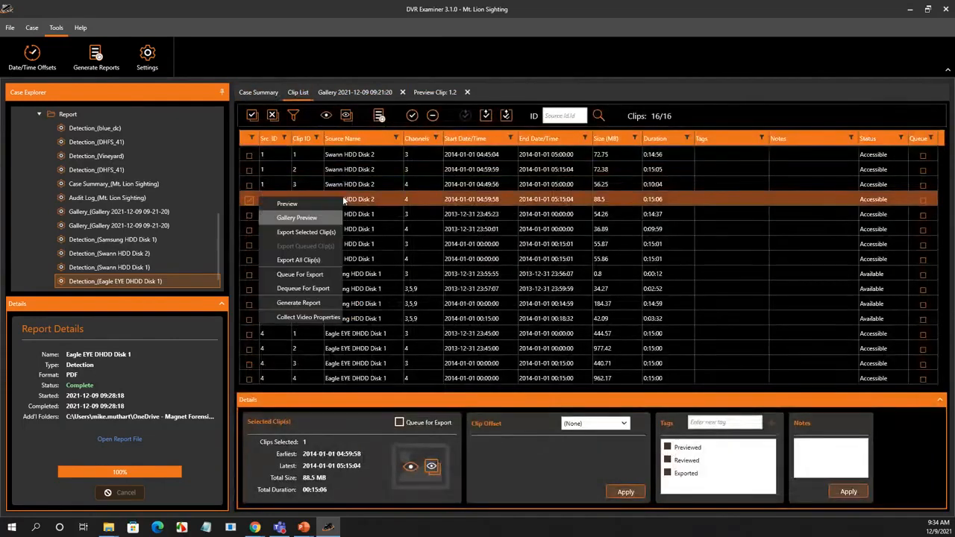
click(321, 237)
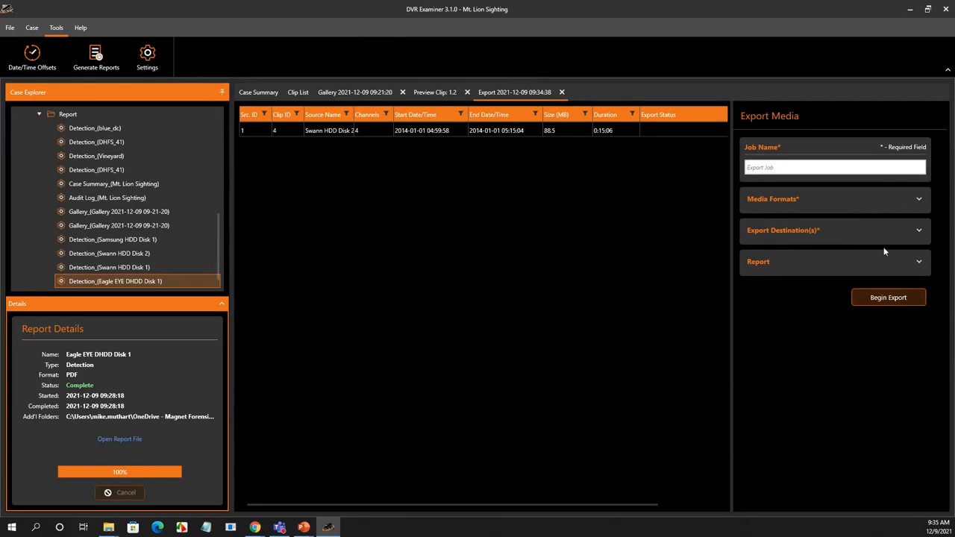
Step: Examine the export's media formats for all sources and for Swann HDD Disk 2
click(918, 200)
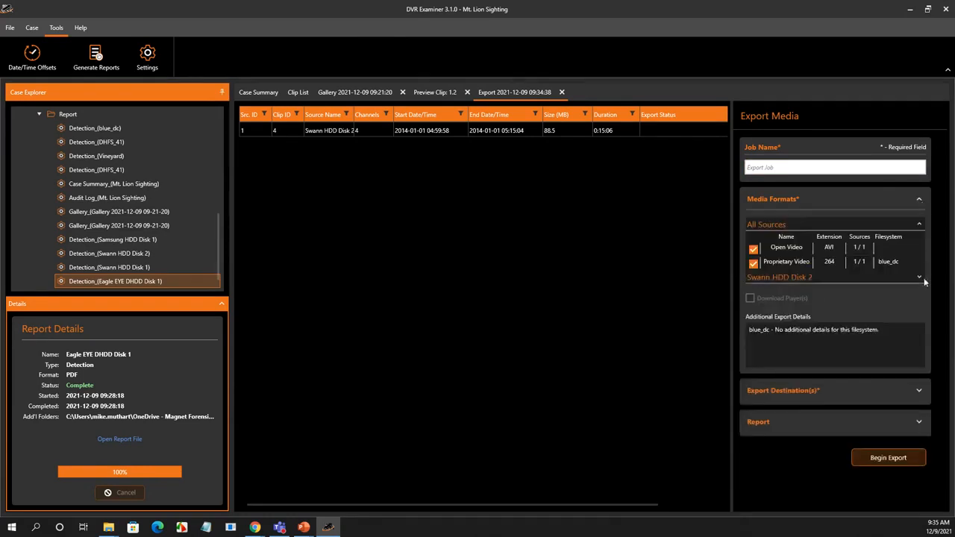
click(919, 277)
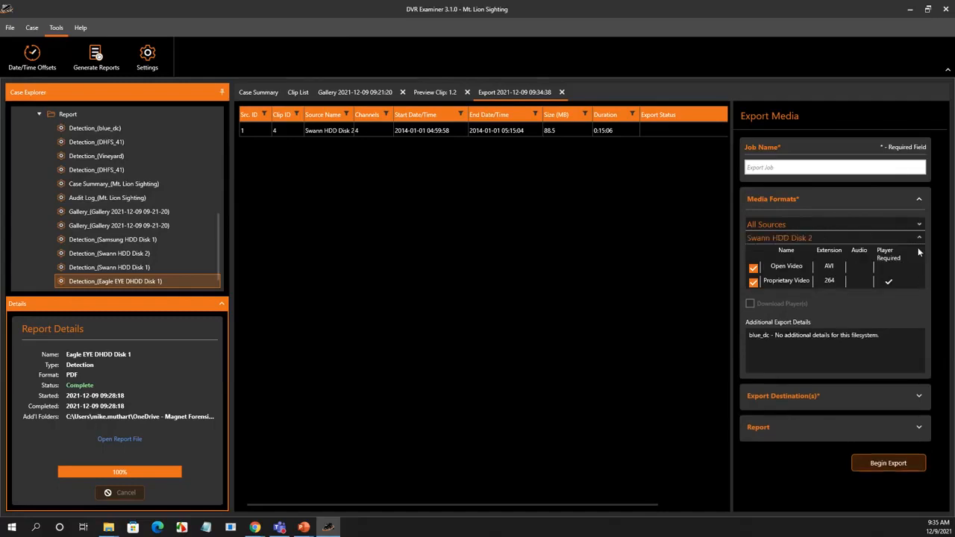
click(920, 239)
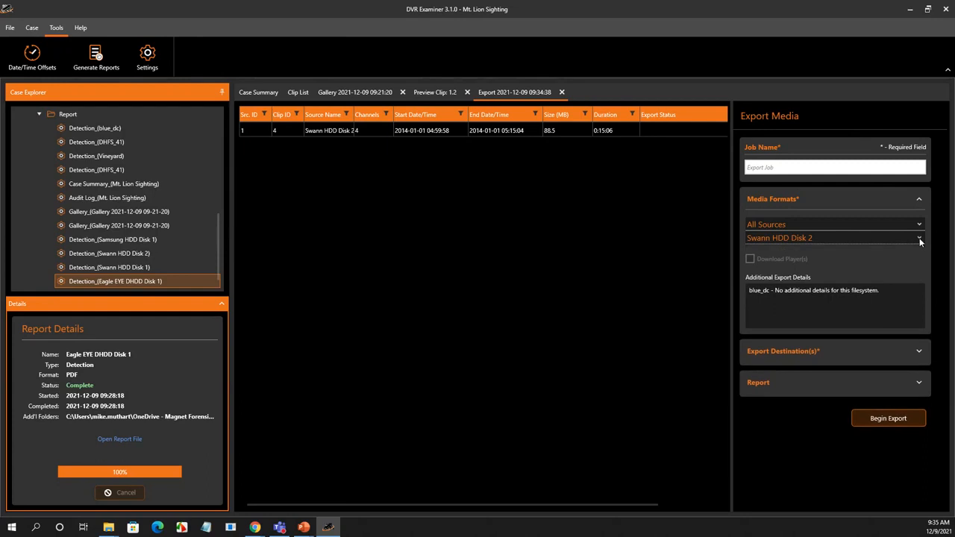
click(919, 225)
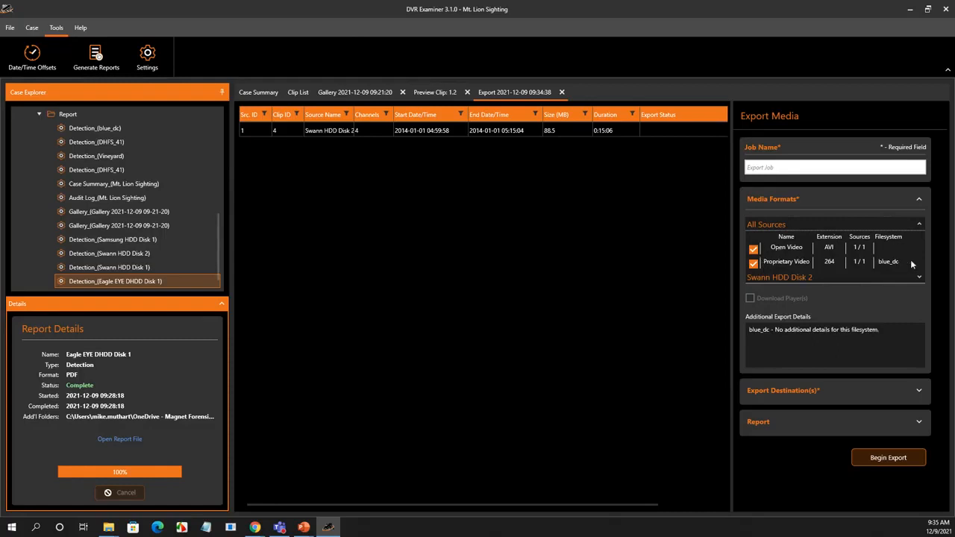
click(918, 200)
click(917, 201)
Step: Deselect the Open Video and Proprietary Video export formats for all sources, and select both again
click(753, 249)
click(754, 263)
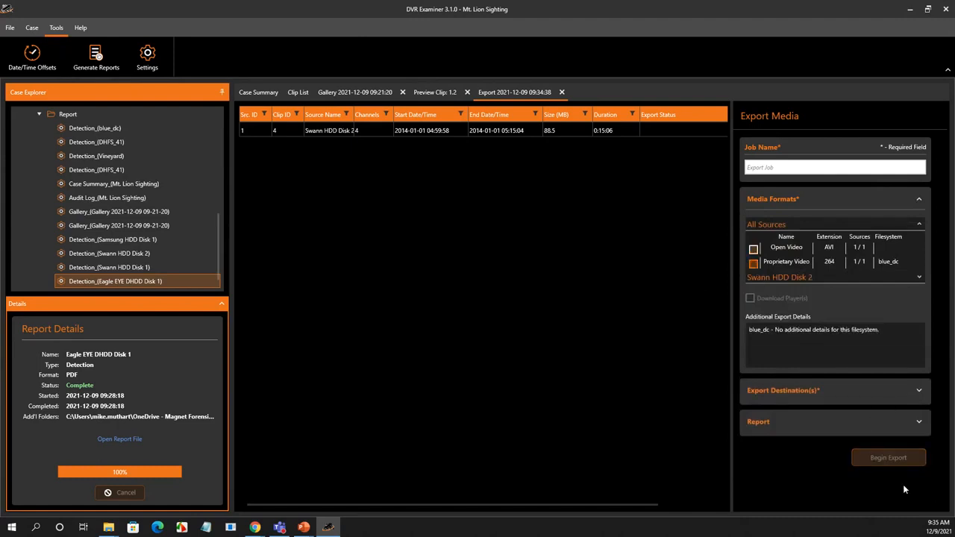
click(754, 249)
click(754, 263)
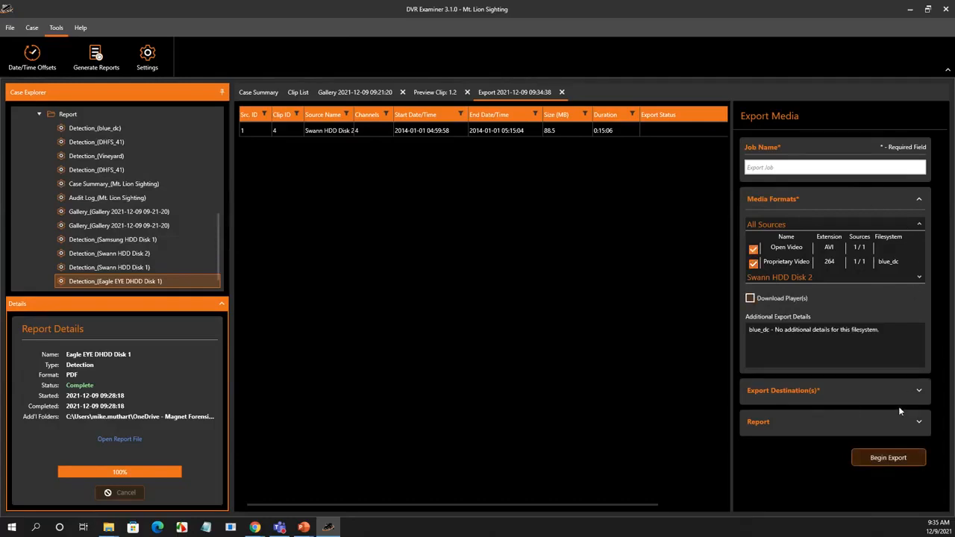
click(920, 202)
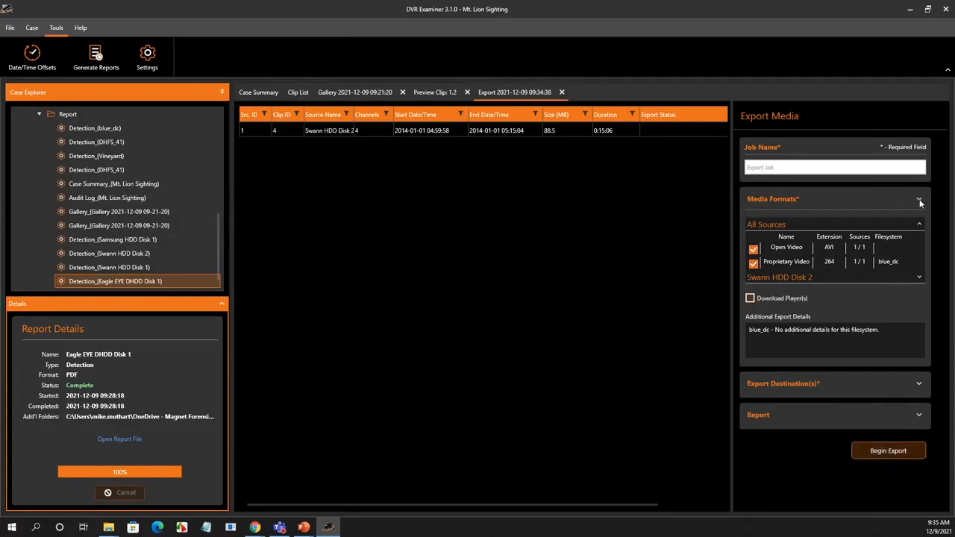
Step: Remove the preset destination folder from the export job's destinations
click(919, 232)
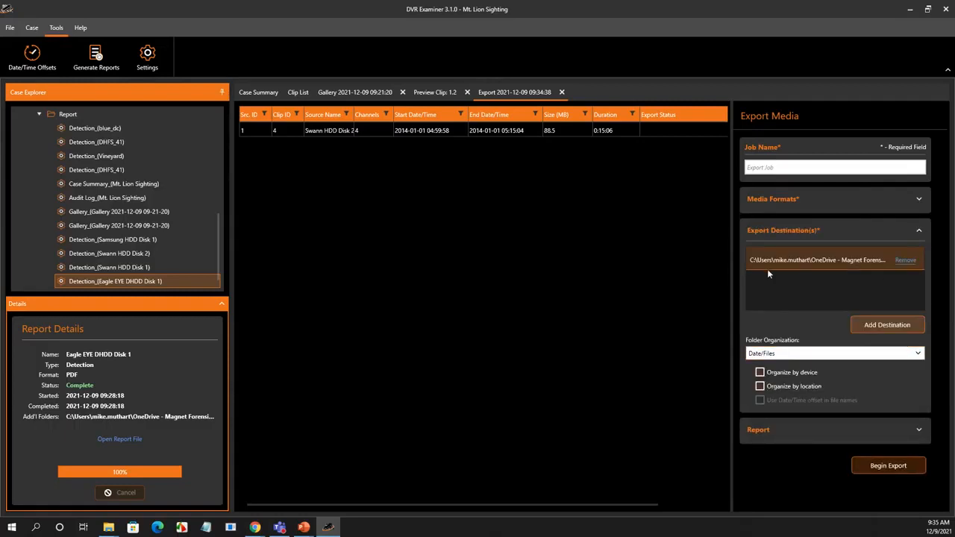
click(908, 262)
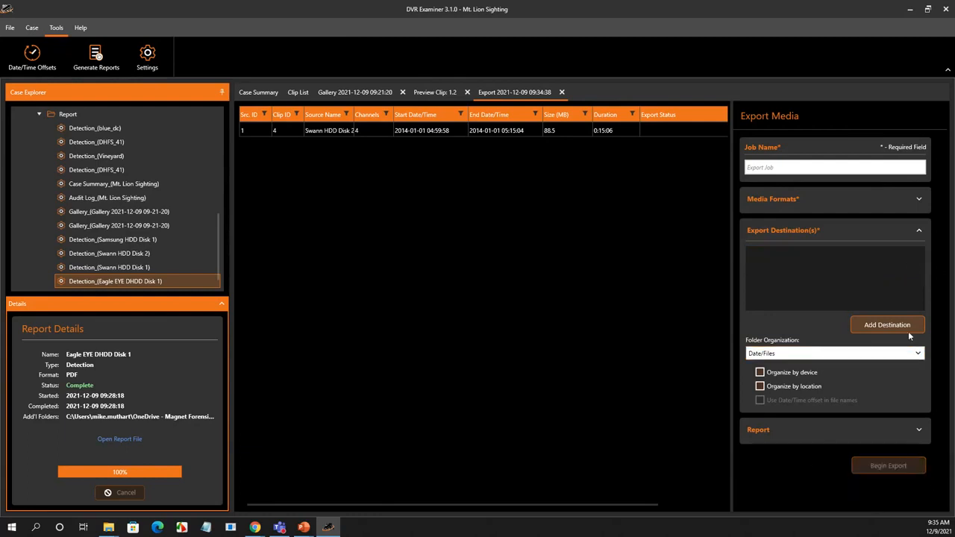
click(920, 231)
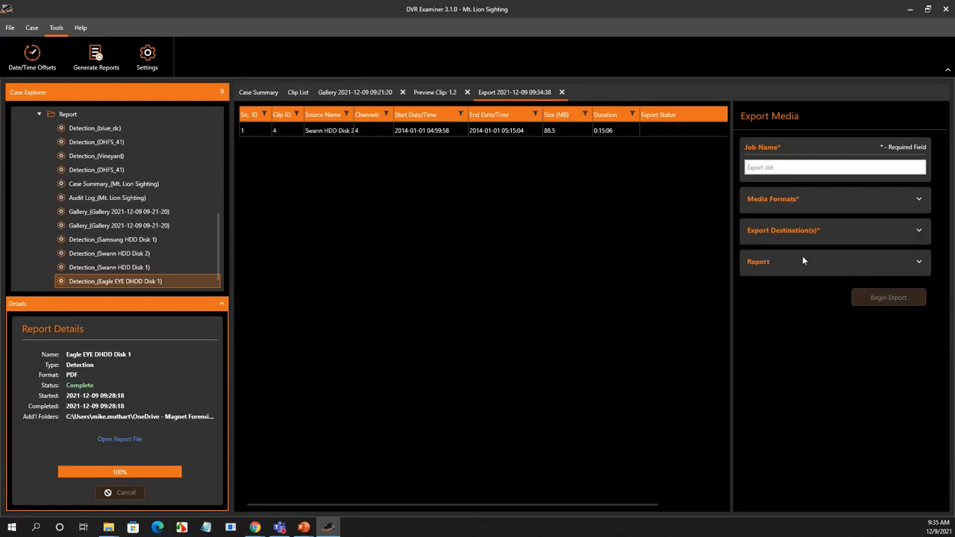
Step: Set the export job's report format to Adobe (pdf)
click(920, 263)
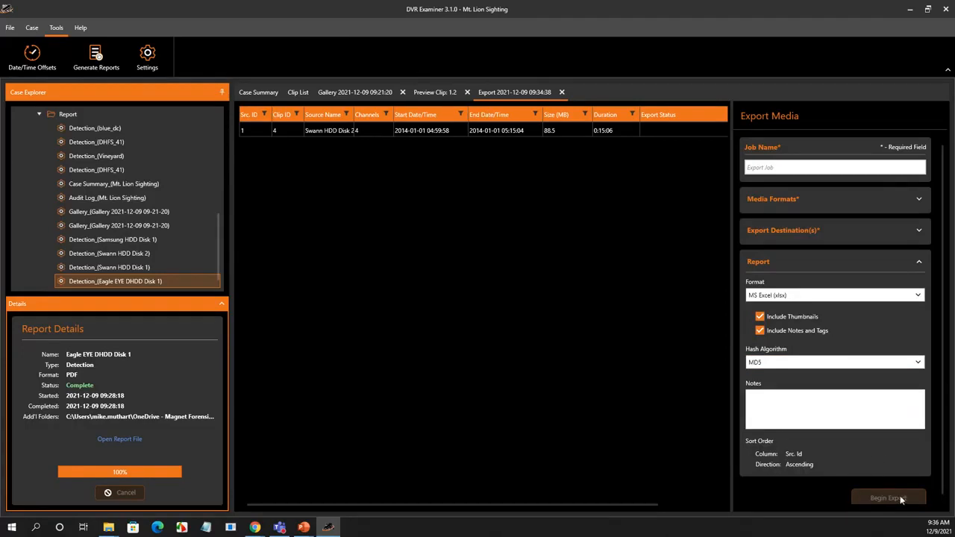
scroll(877, 484, down, 1)
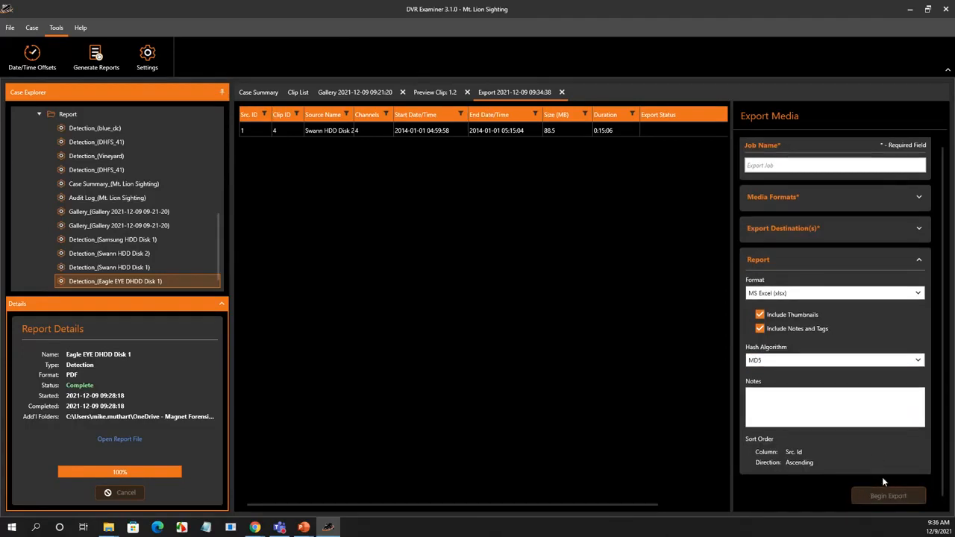
click(779, 296)
click(776, 310)
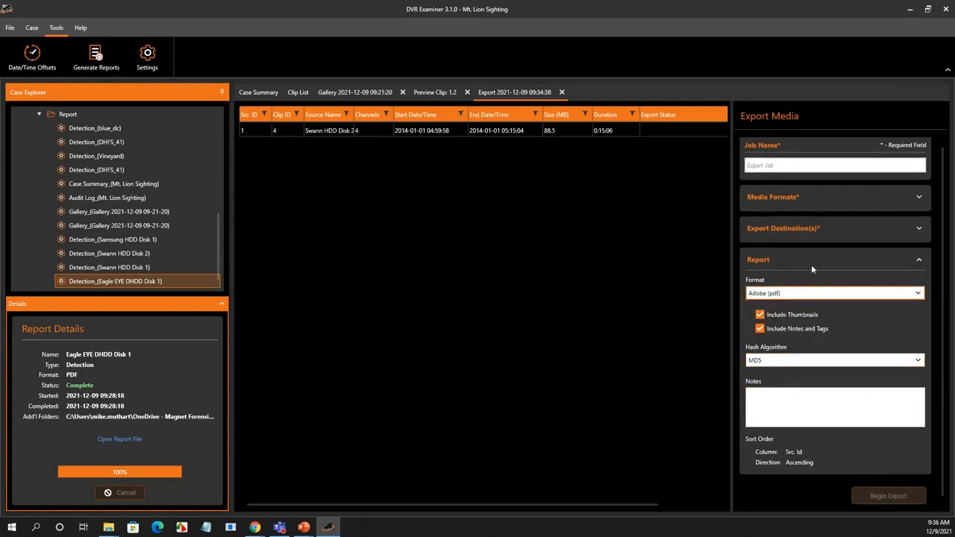
click(810, 262)
click(912, 264)
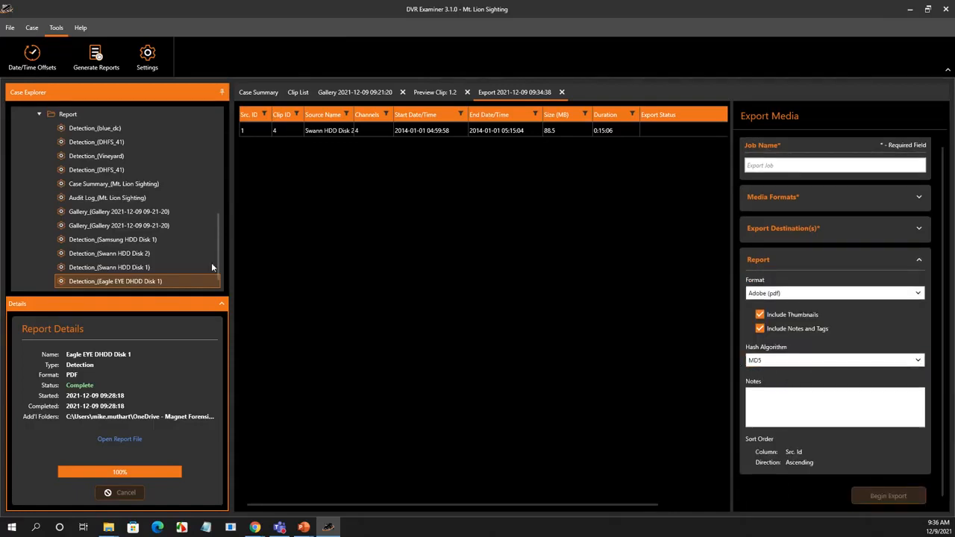
click(920, 261)
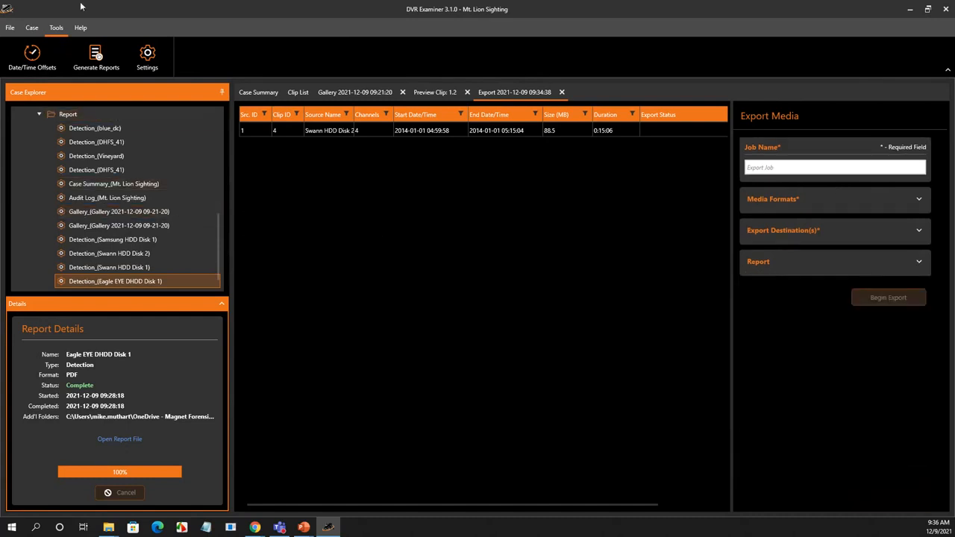
Step: Review the default export settings and close them without saving
click(147, 54)
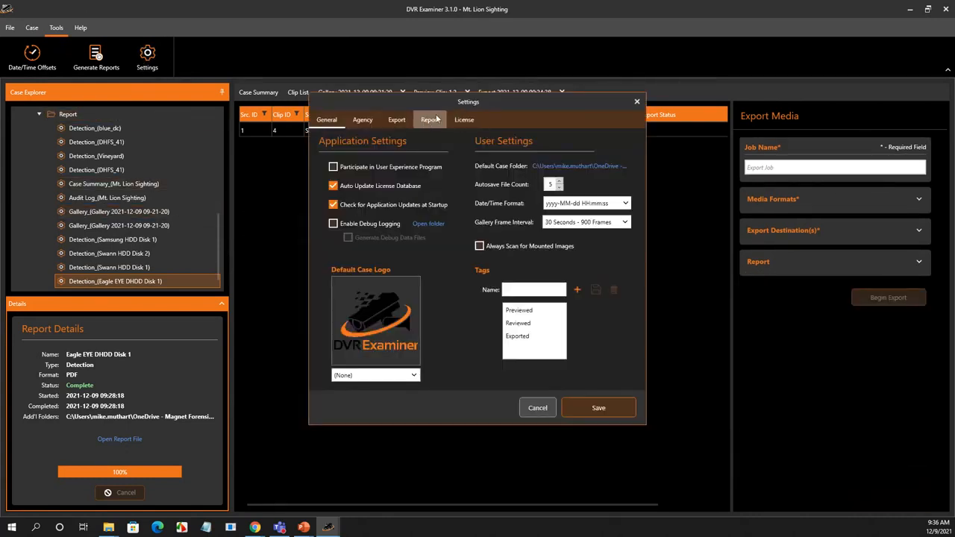
click(396, 119)
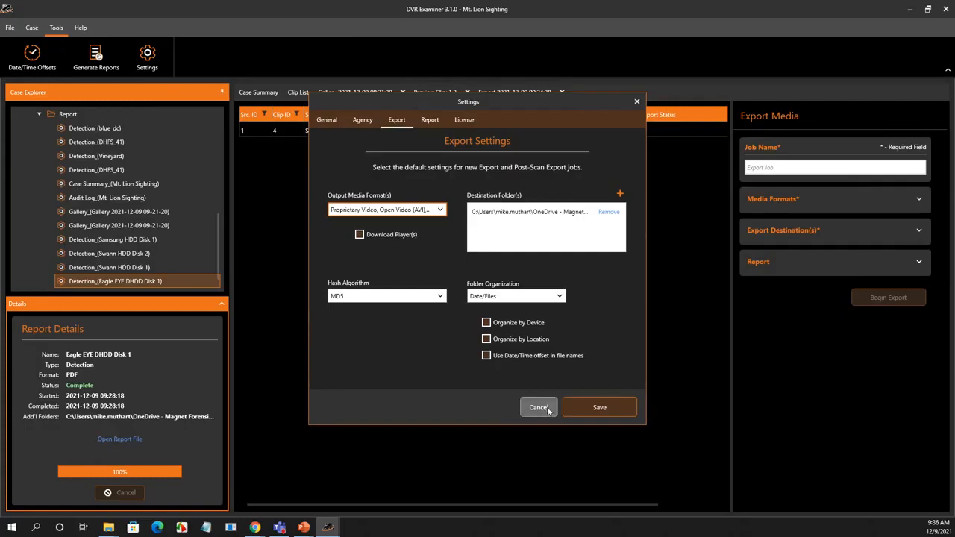
click(635, 101)
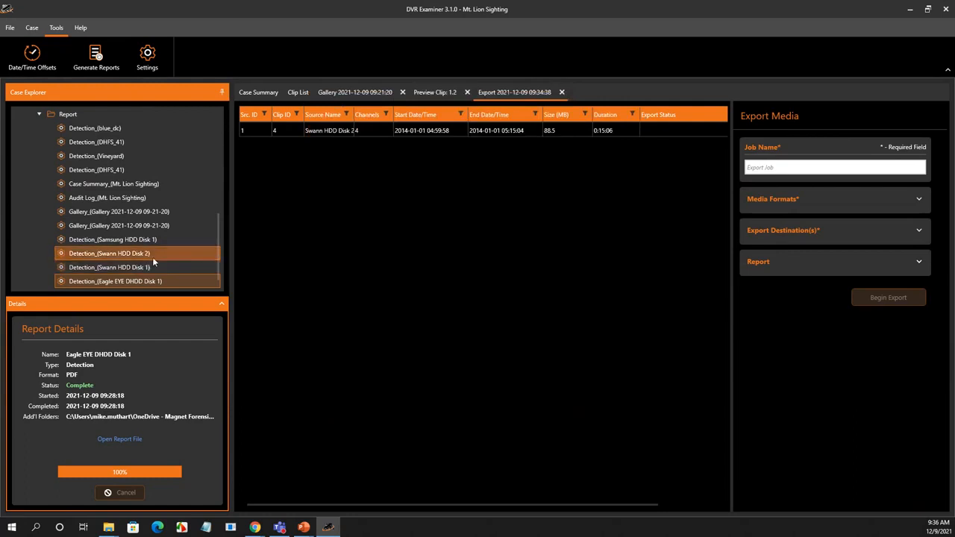
drag(219, 236, 220, 260)
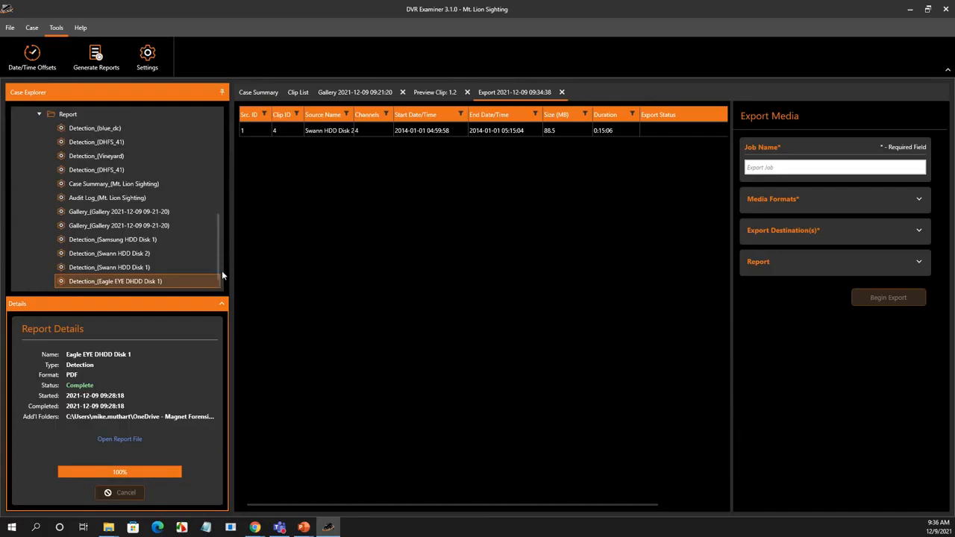
click(258, 94)
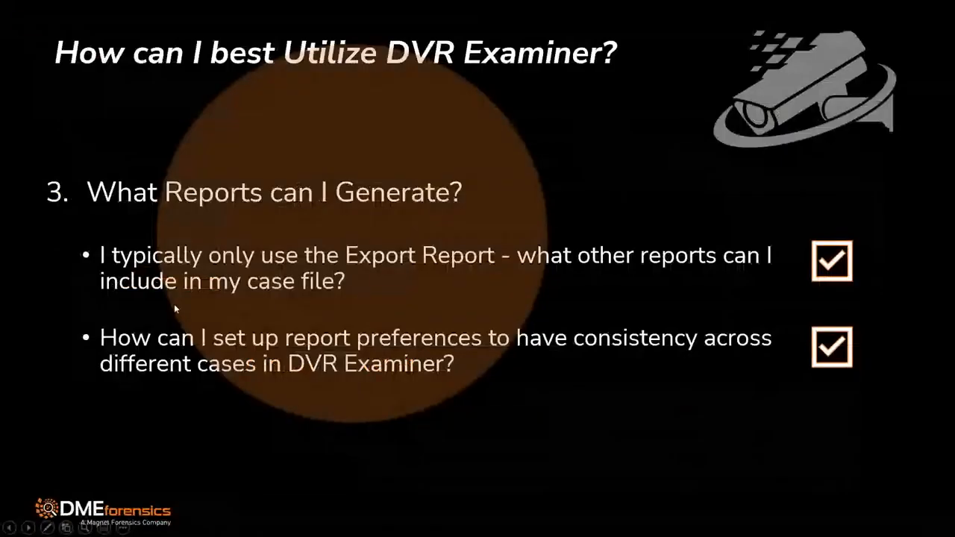
click(174, 304)
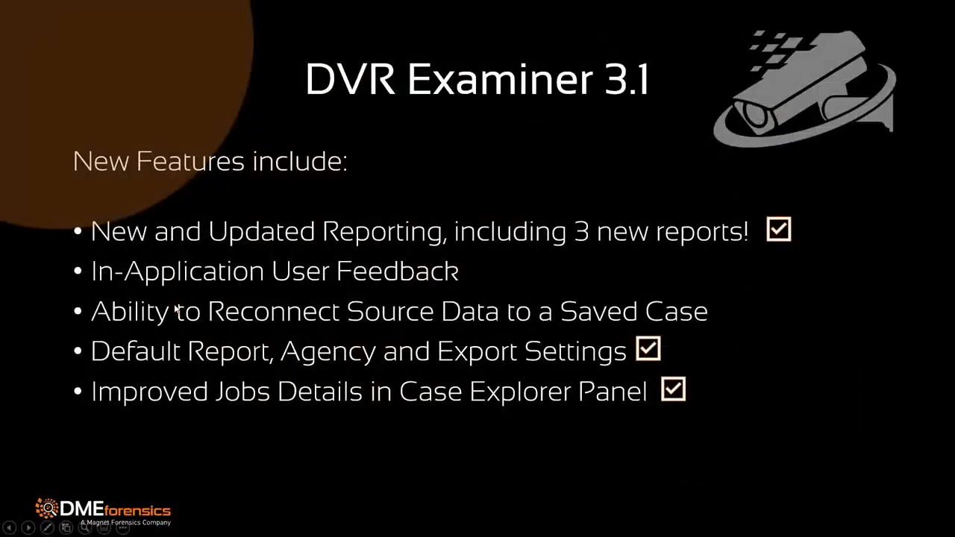